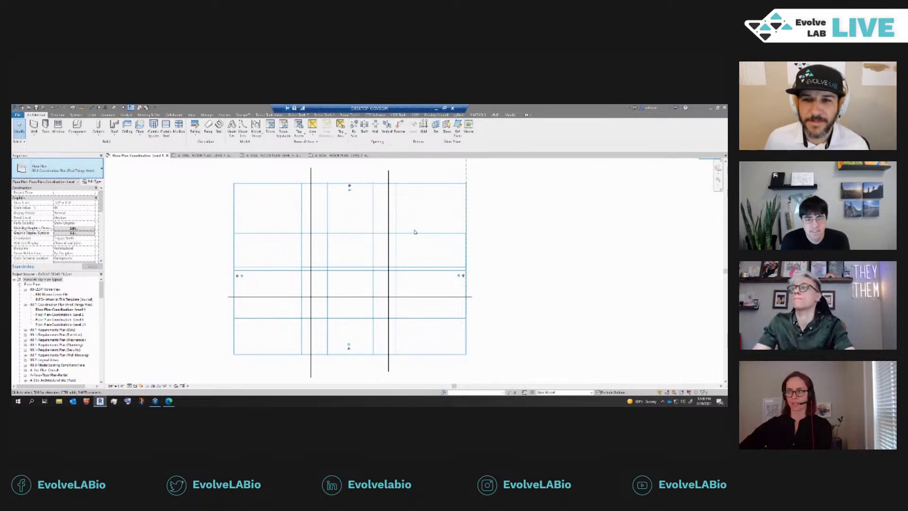
- Dismiss the save reminder, draw a rectangle of walls inside the Level 1 coordination plan's scope boxes, and view the result on the Level 1 Area A sheet
click(202, 156)
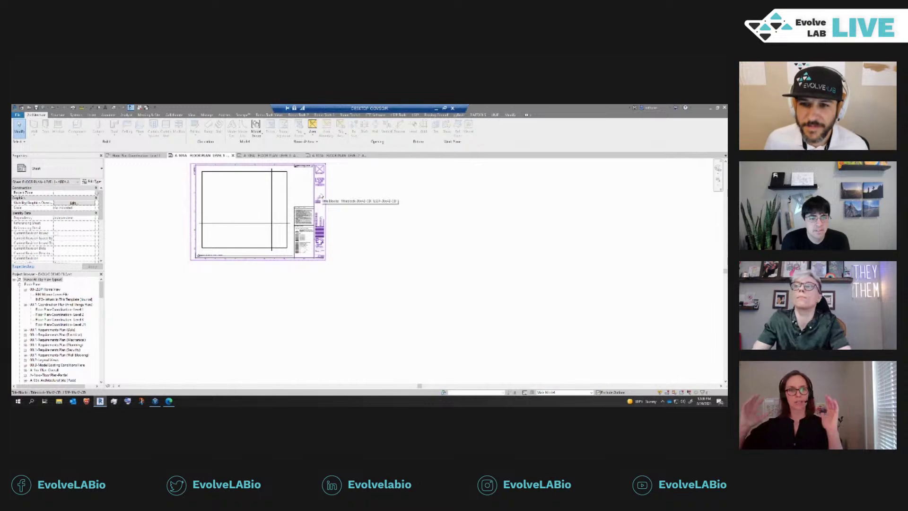
click(137, 155)
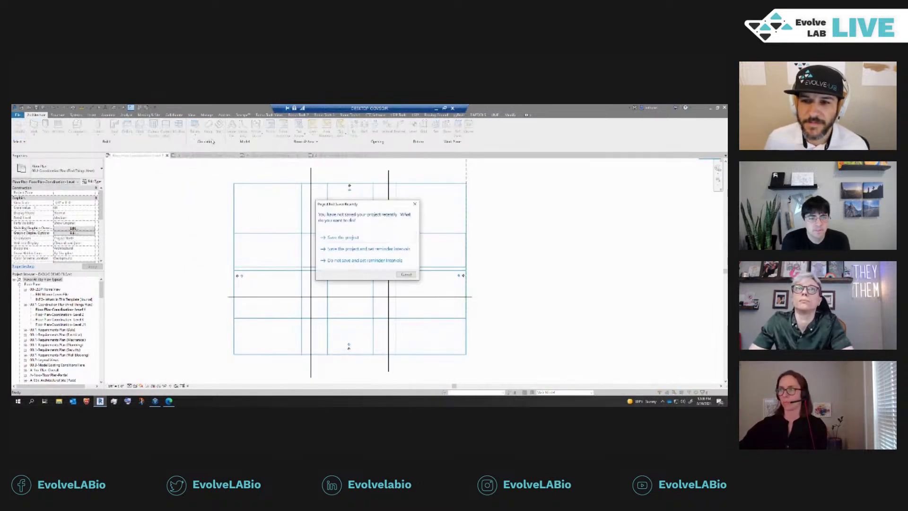
click(405, 274)
key(w)
key(a)
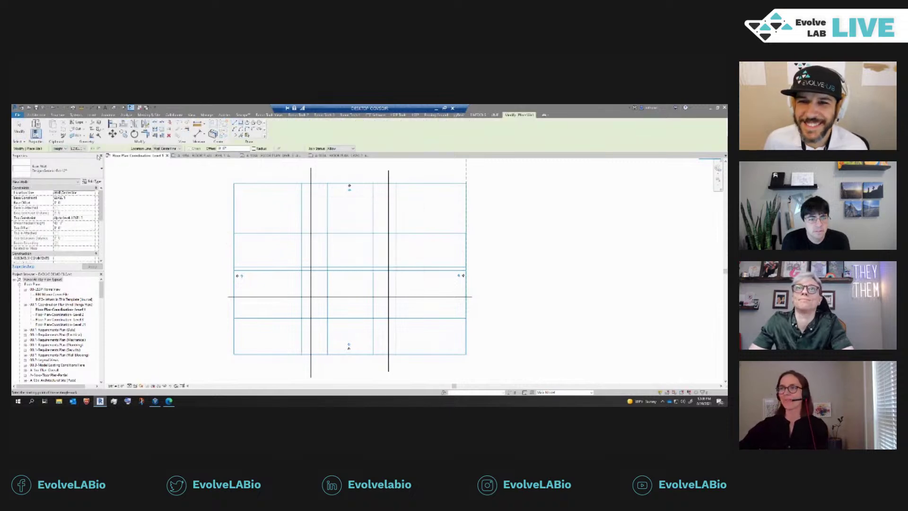
click(250, 199)
click(448, 284)
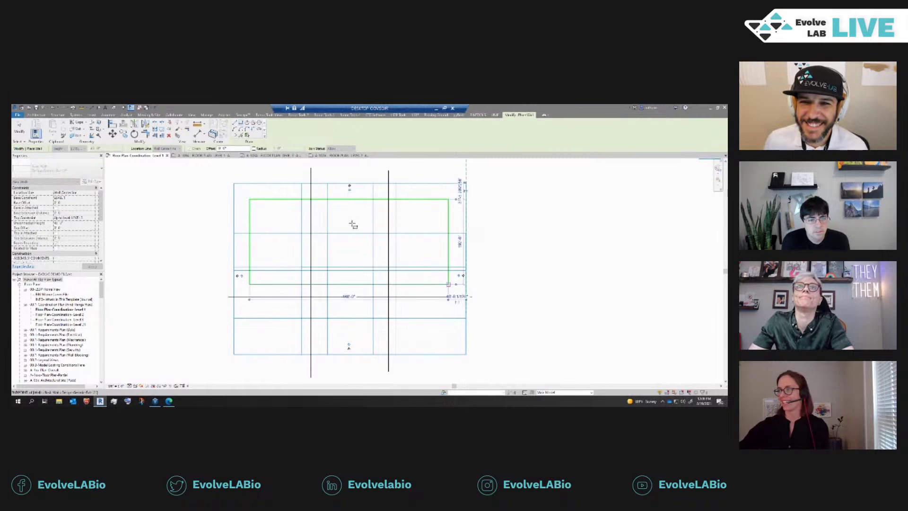
click(194, 155)
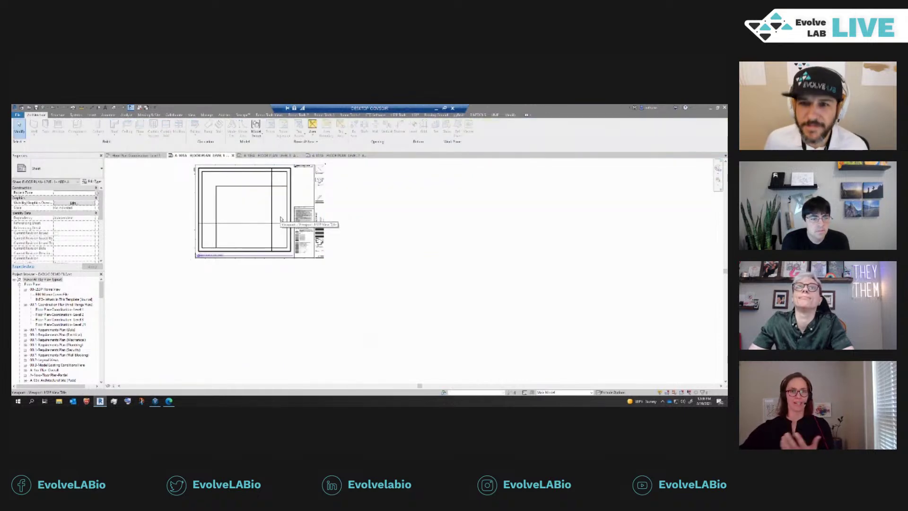
- Move the middle partial-plan scope box at the coordination plan's west side 30' to the left
click(135, 155)
click(248, 214)
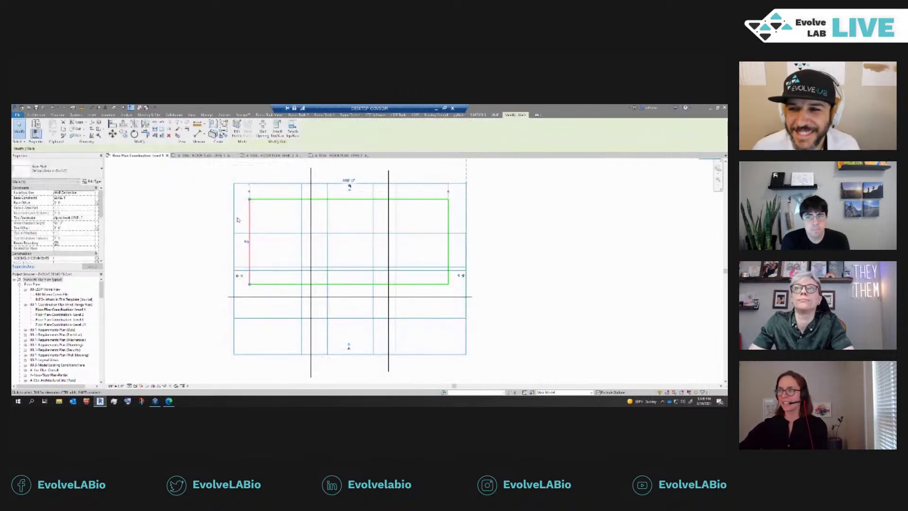
click(234, 227)
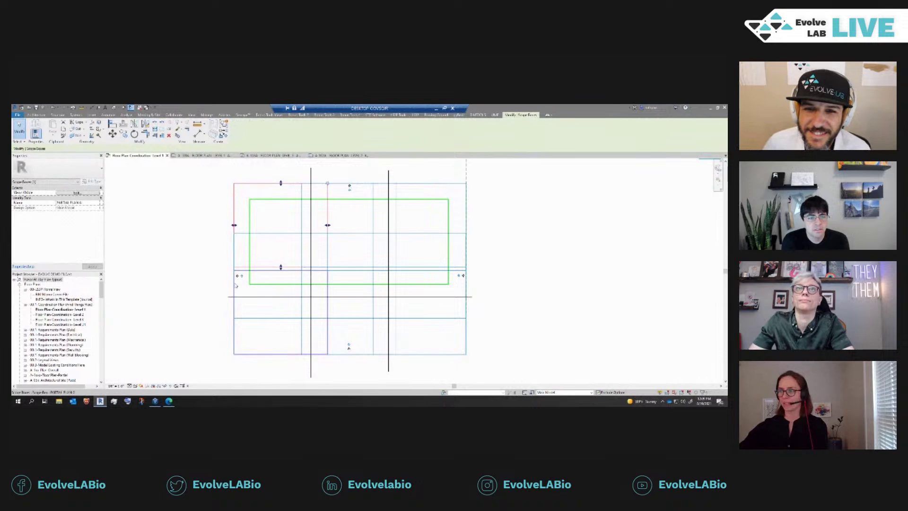
click(249, 318)
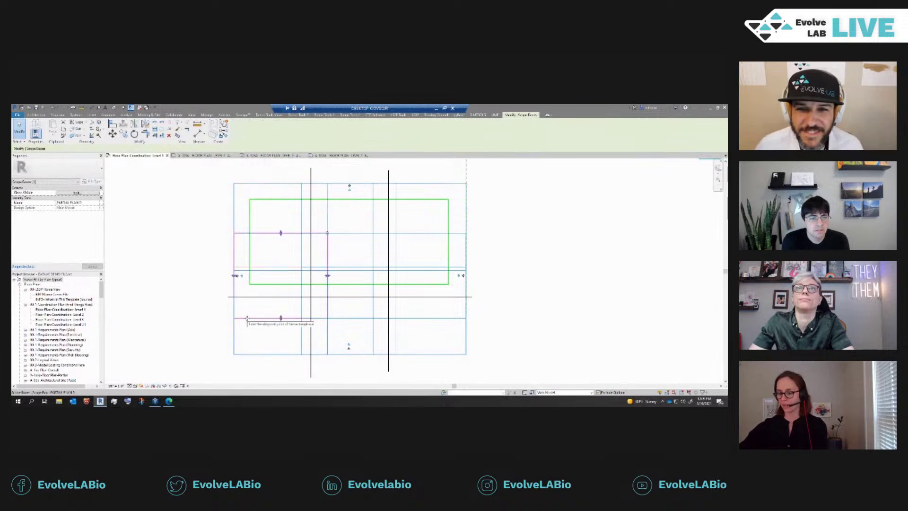
key(m)
key(v)
click(288, 257)
text(30)
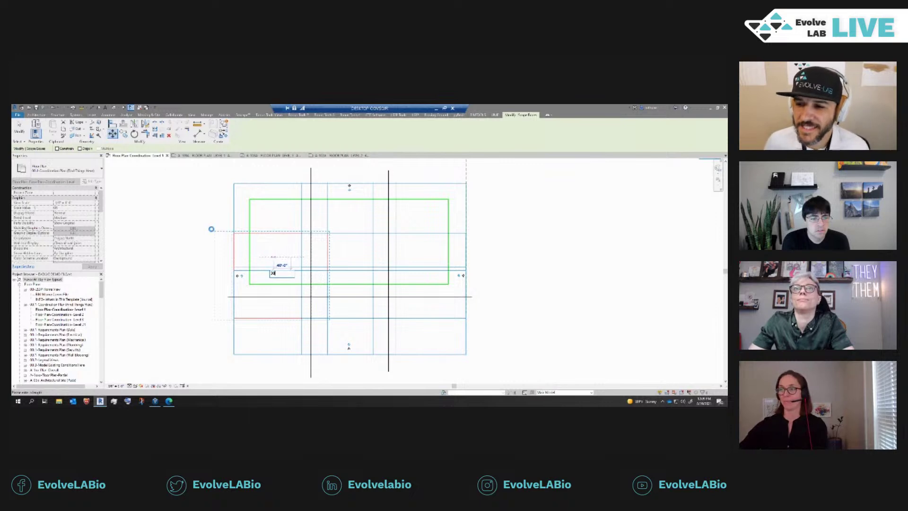
key(Return)
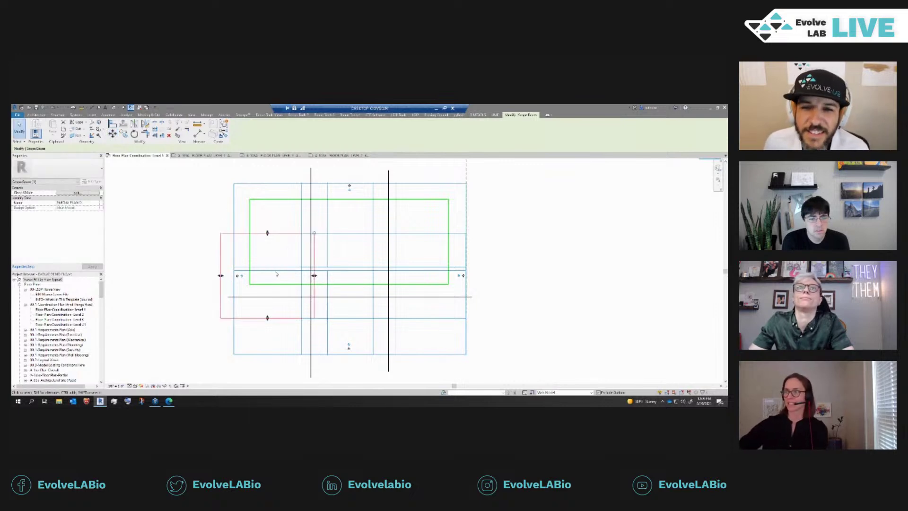
- Move the upper-left partial-plan scope box of the coordination plan 30' to the left
click(250, 257)
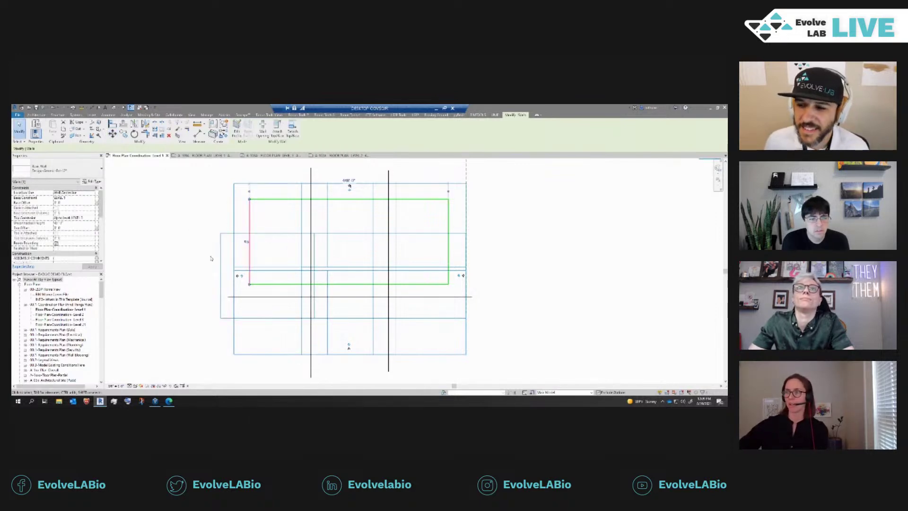
click(234, 207)
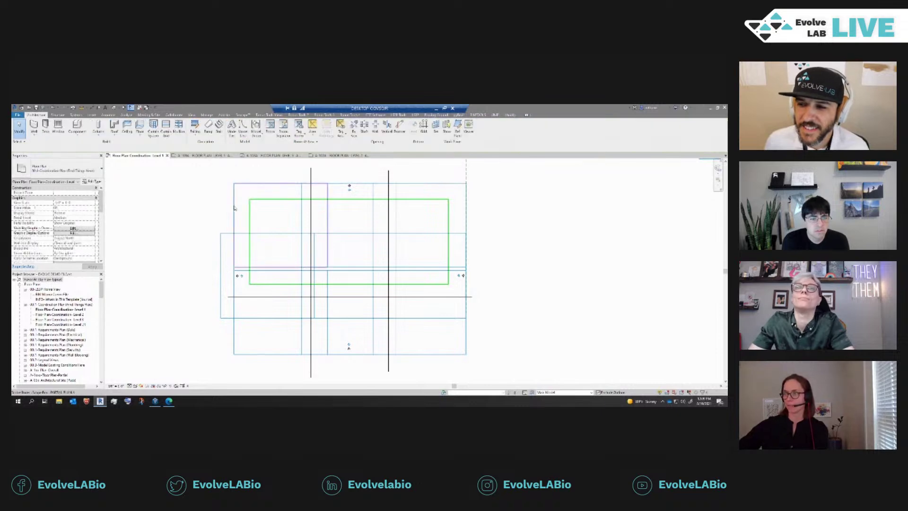
key(m)
key(v)
click(210, 207)
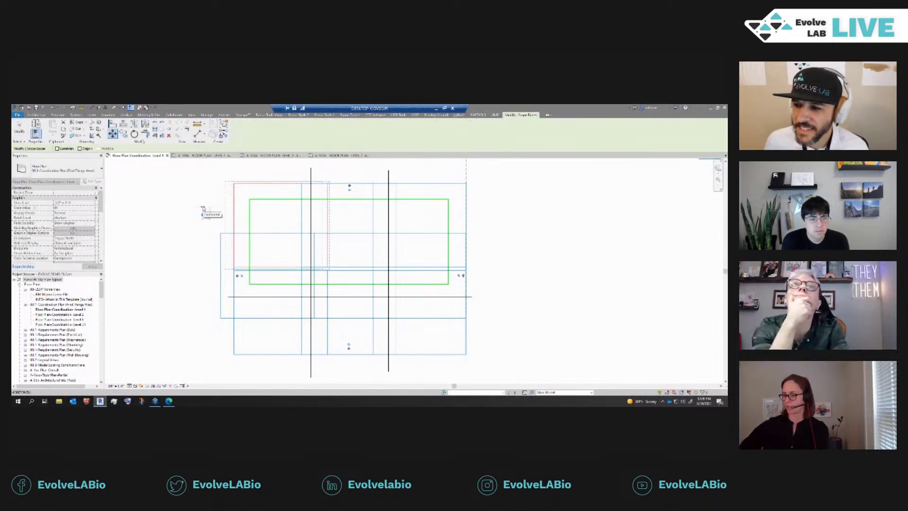
text(30)
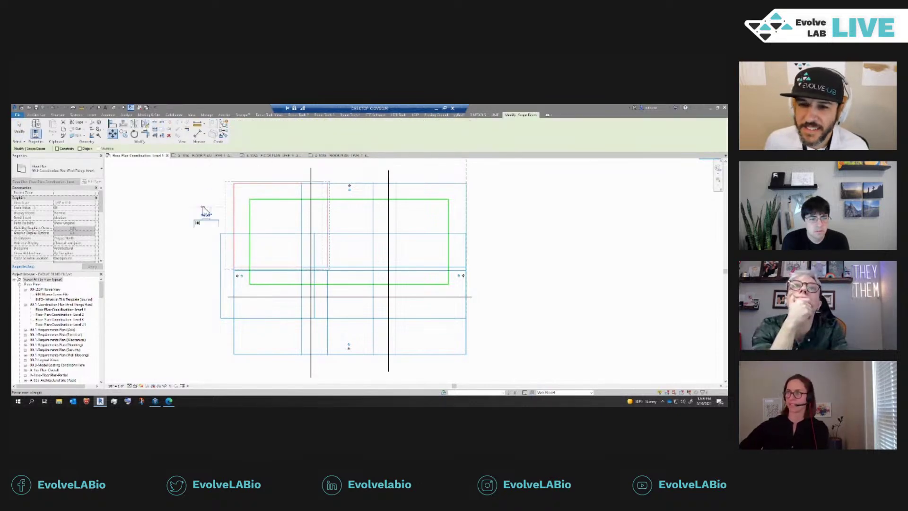
key(Return)
- Bring up the Level 1 Area A sheet and tile all open views to show the three sheets together
click(226, 156)
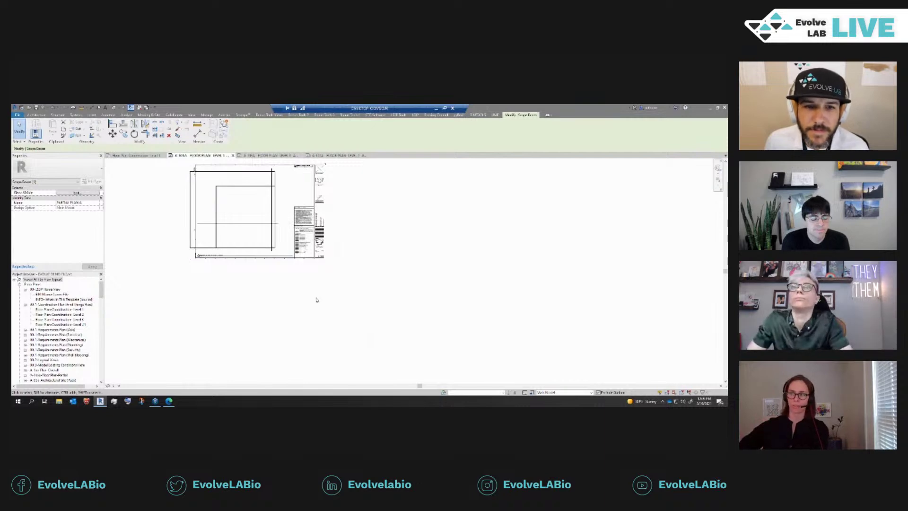
scroll(200, 268, up, 3)
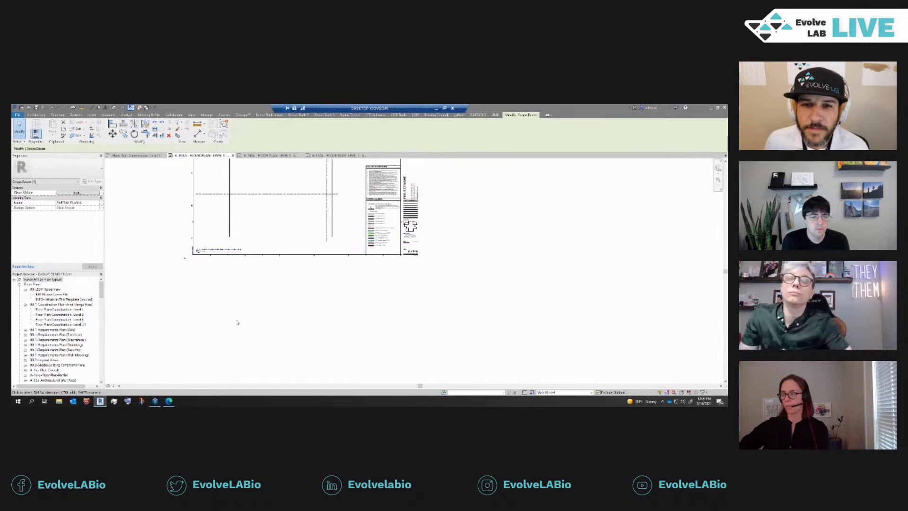
key(Escape)
key(w)
key(t)
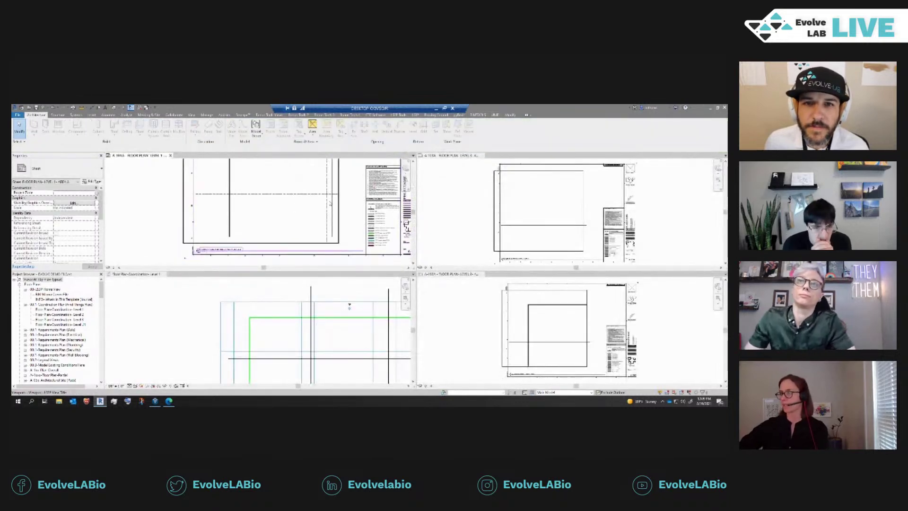
- Select the floor plan viewports on all three sheets and move them together 3.71 inches to the right
click(555, 232)
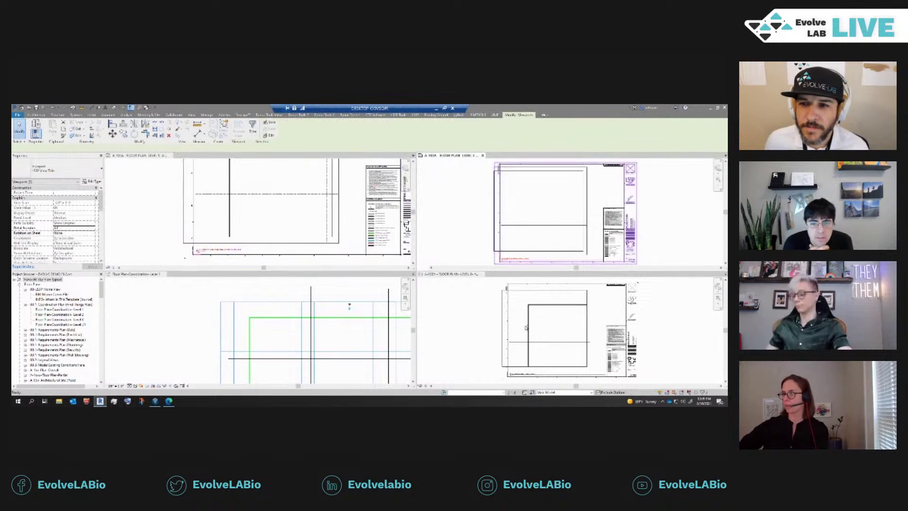
click(545, 329)
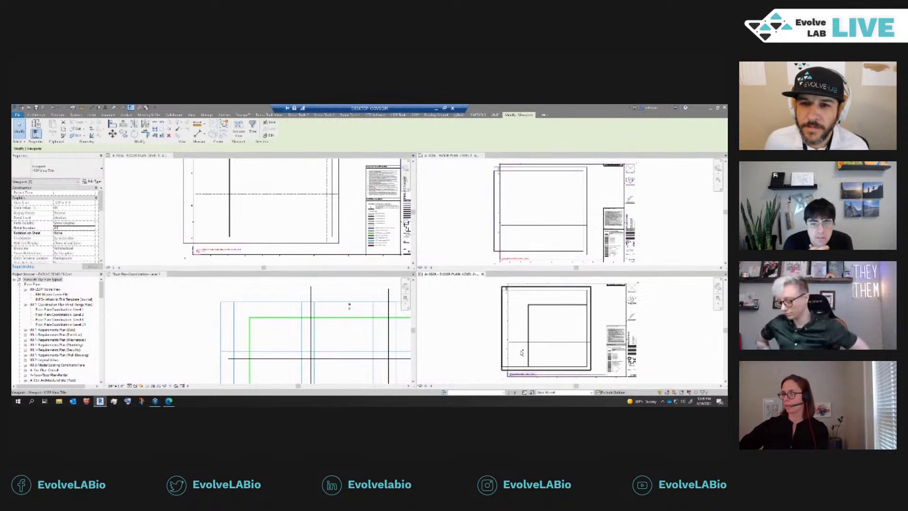
ctrl+click(183, 218)
key(m)
key(v)
click(149, 211)
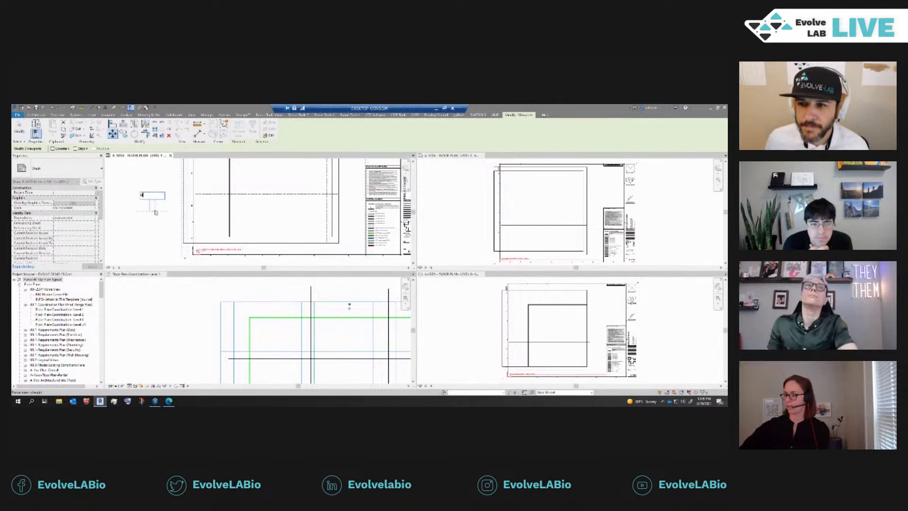
text(3.71)
key(Return)
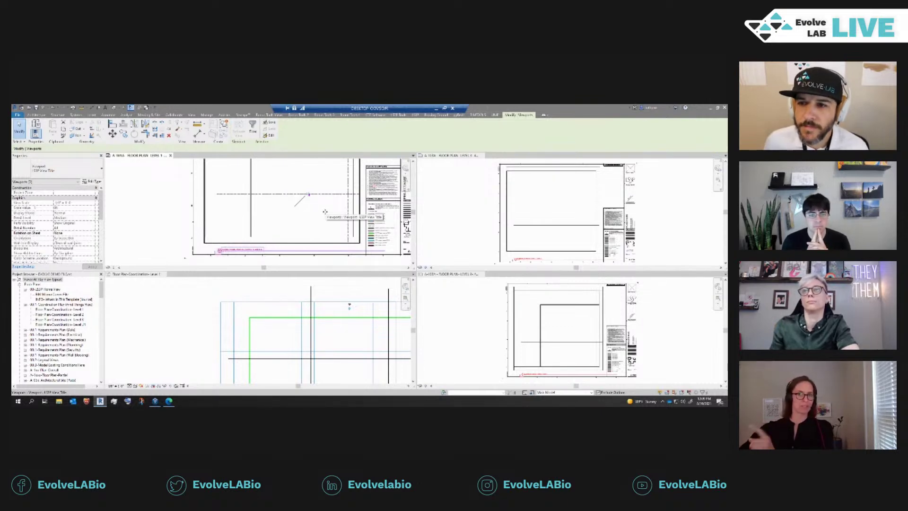
click(192, 196)
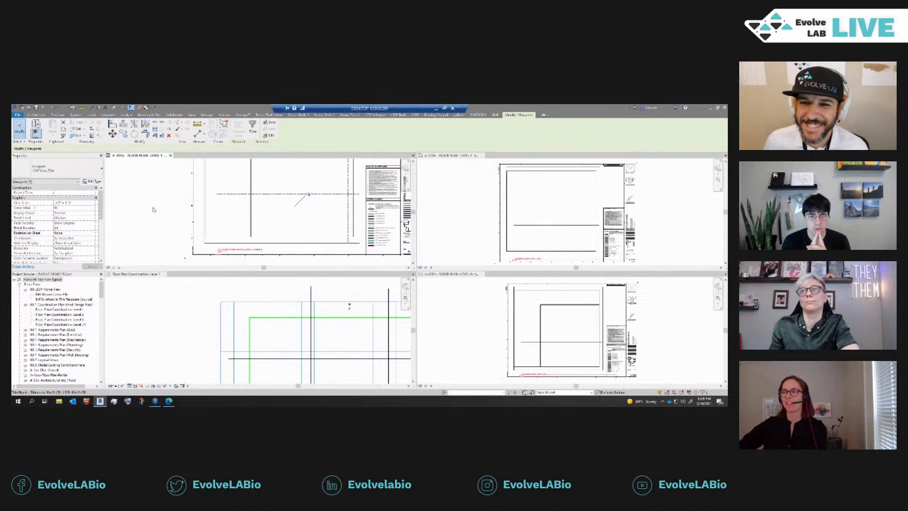
scroll(192, 196, down, 4)
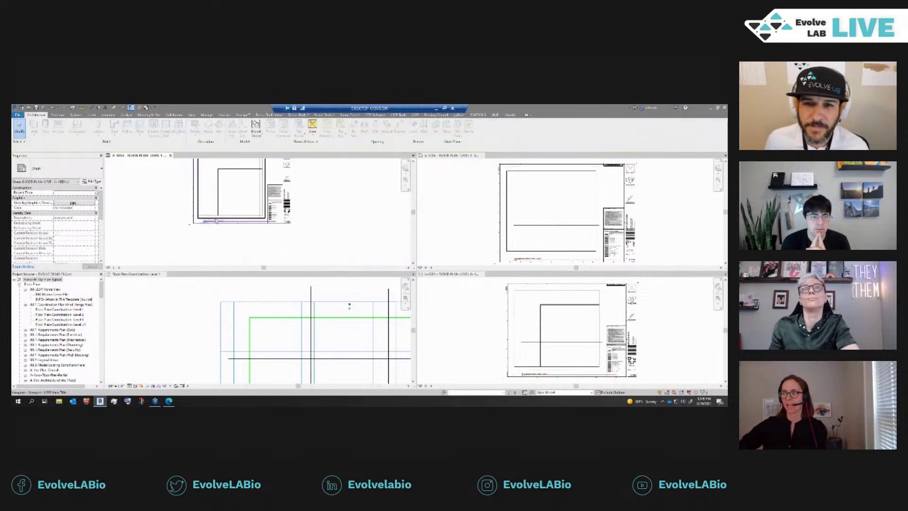
click(216, 222)
ctrl+click(531, 259)
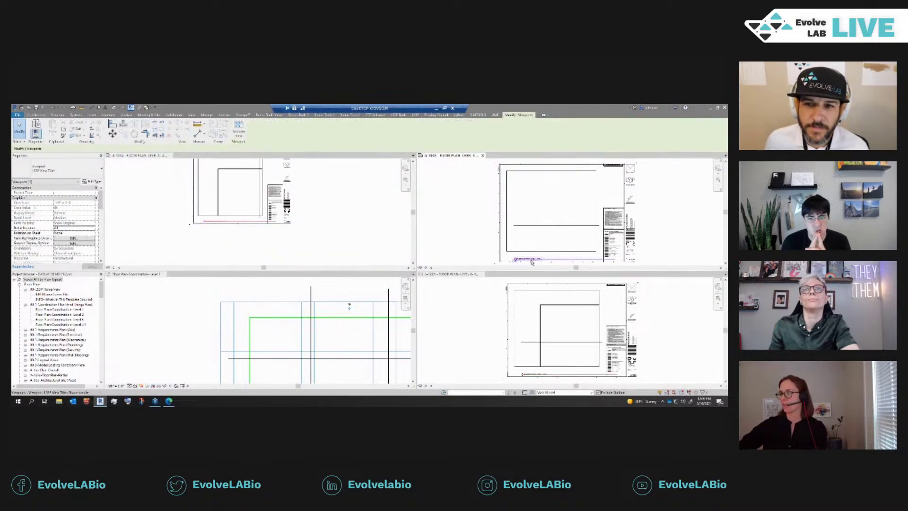
ctrl+click(531, 259)
ctrl+click(531, 374)
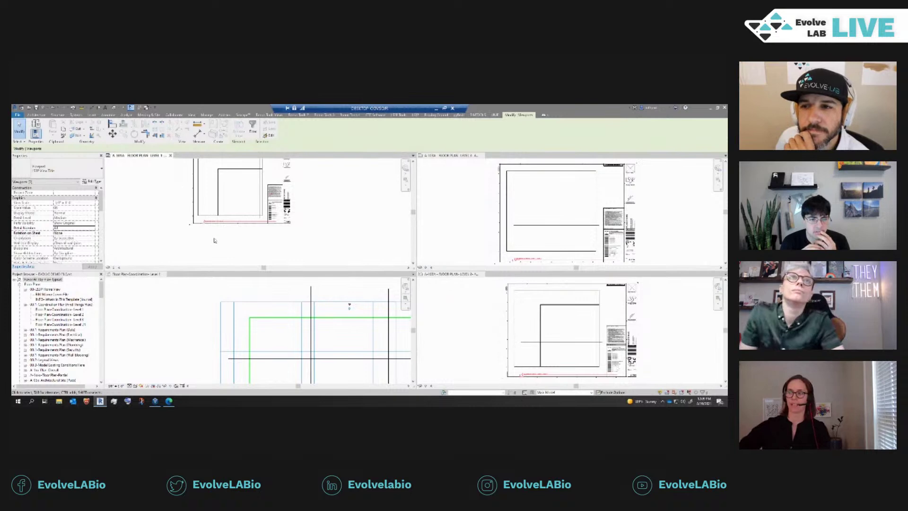
click(204, 233)
scroll(203, 230, up, 3)
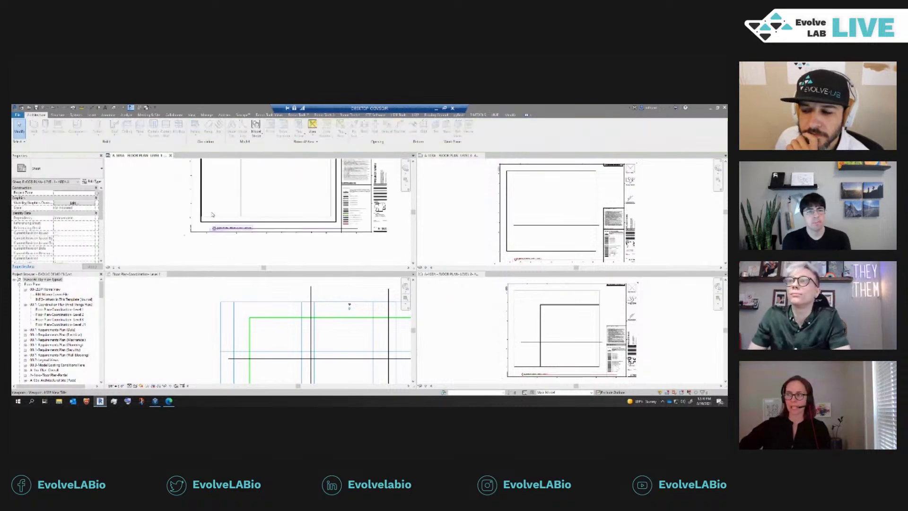
- Select the view titles on all three sheets and move them left together, using the title block border's lower-left corner as the destination point
click(220, 230)
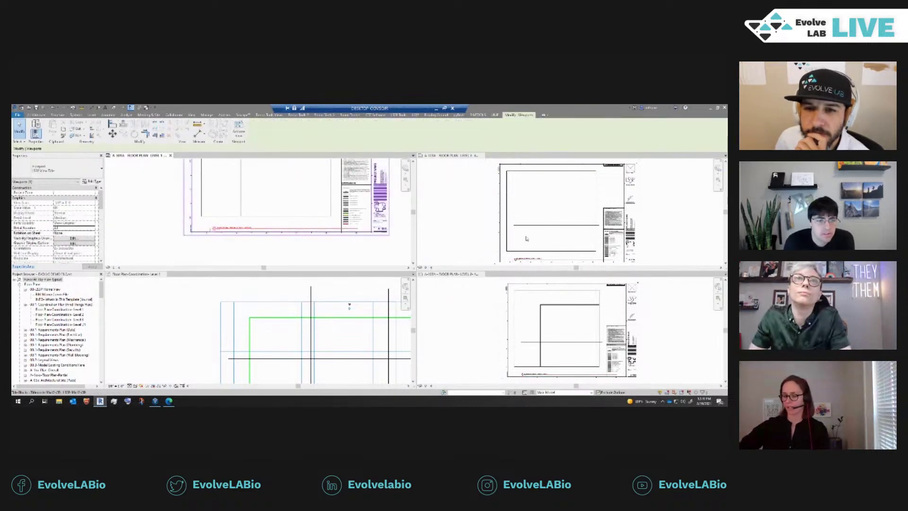
click(468, 243)
ctrl+click(527, 258)
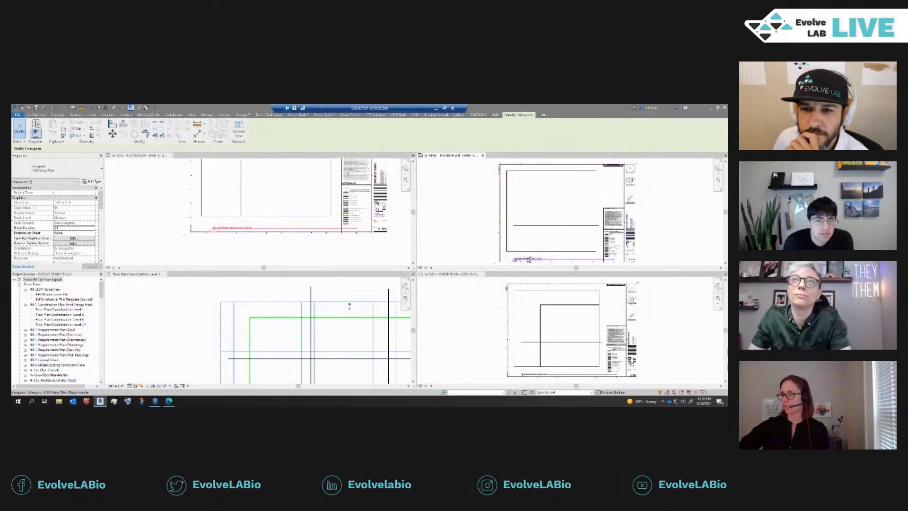
click(479, 341)
ctrl+click(540, 375)
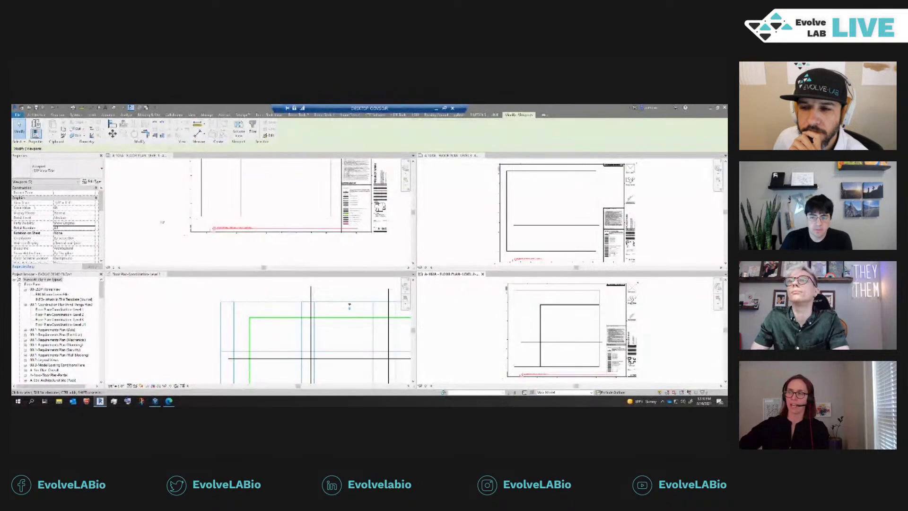
scroll(199, 222, up, 3)
scroll(185, 206, up, 2)
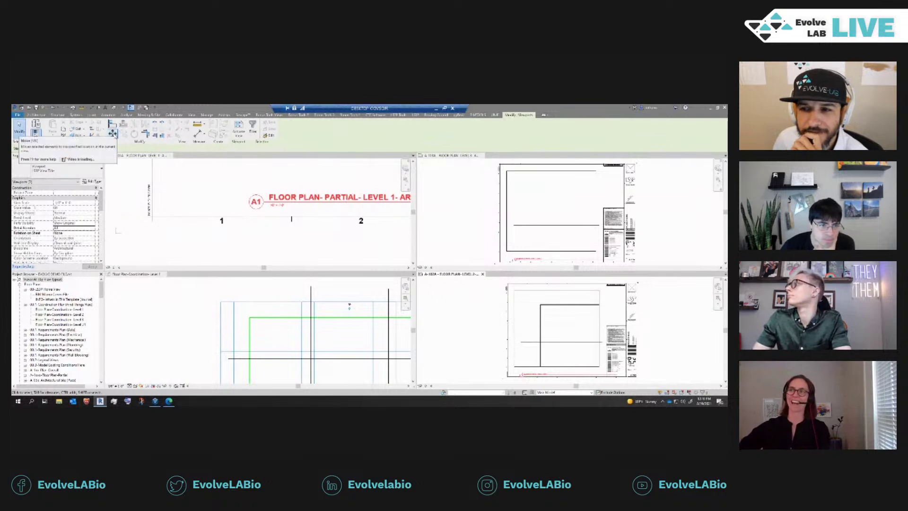
click(113, 133)
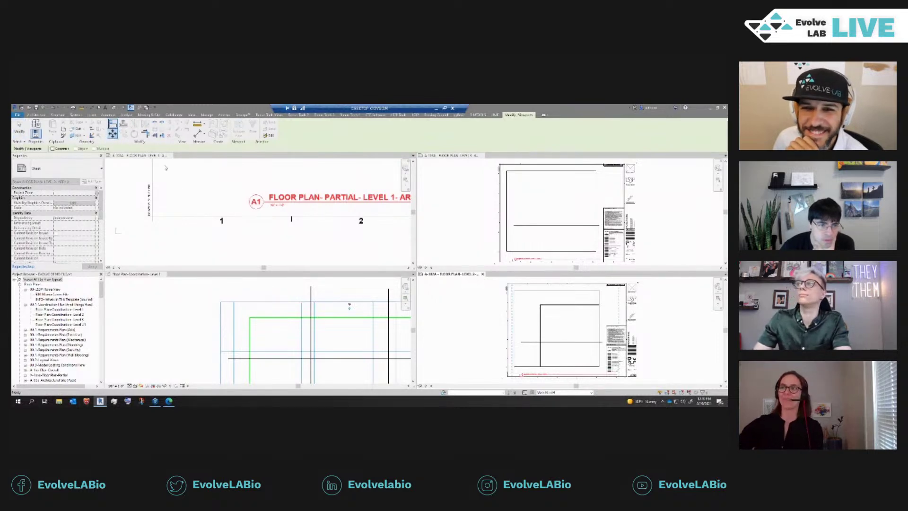
scroll(511, 369, up, 5)
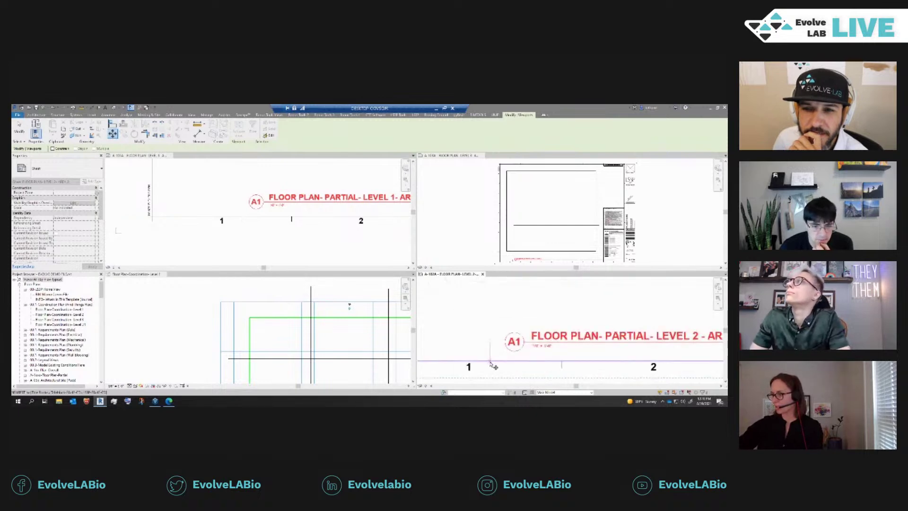
click(490, 362)
scroll(510, 326, down, 3)
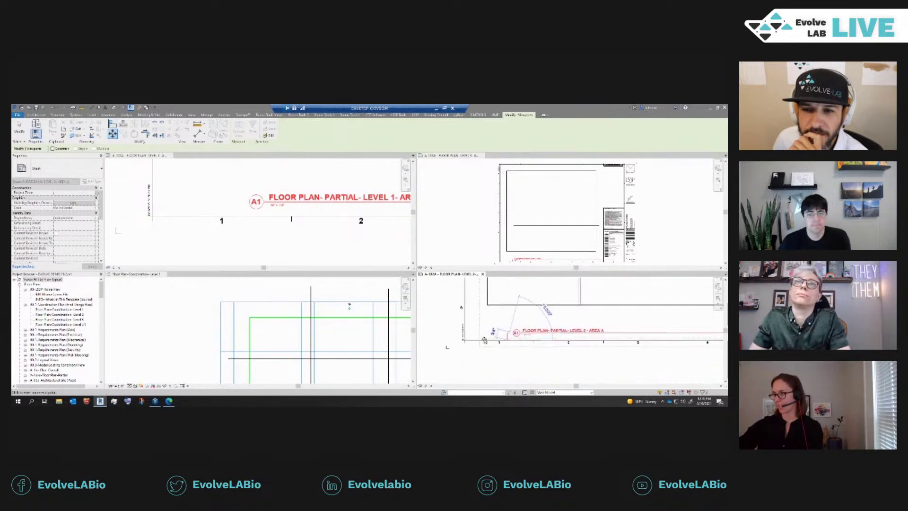
scroll(460, 341, up, 5)
scroll(460, 340, up, 3)
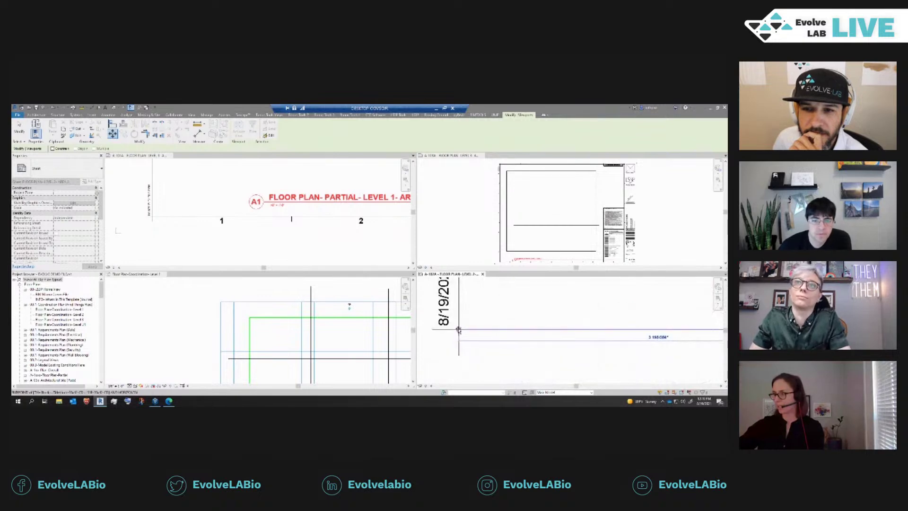
click(458, 331)
scroll(451, 331, up, 2)
key(Escape)
scroll(454, 334, up, 2)
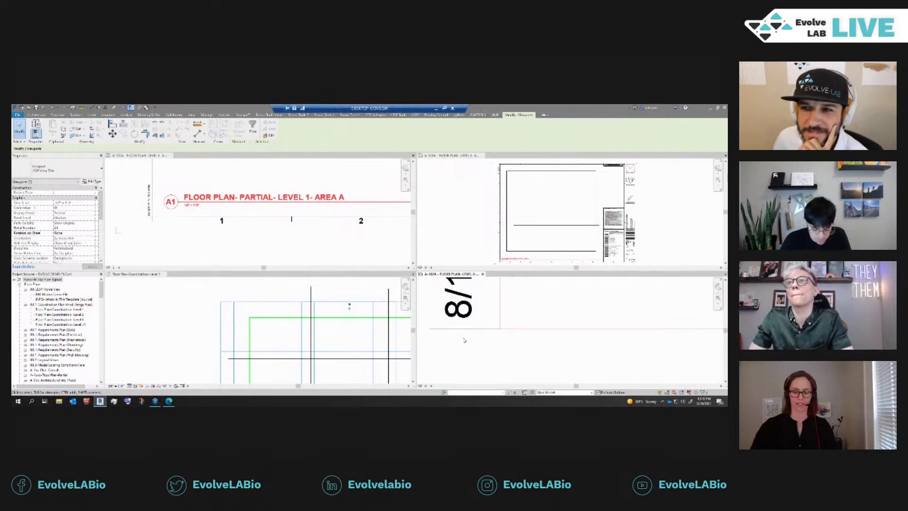
key(Escape)
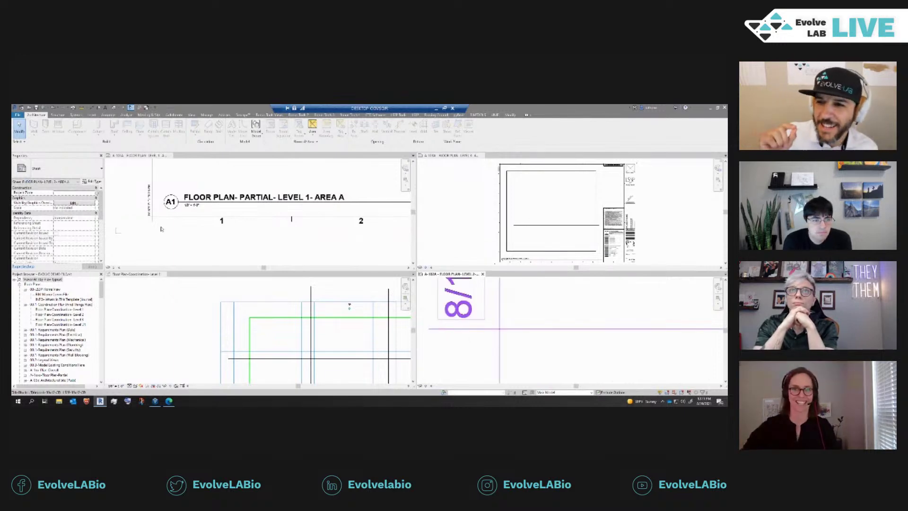
scroll(168, 208, down, 5)
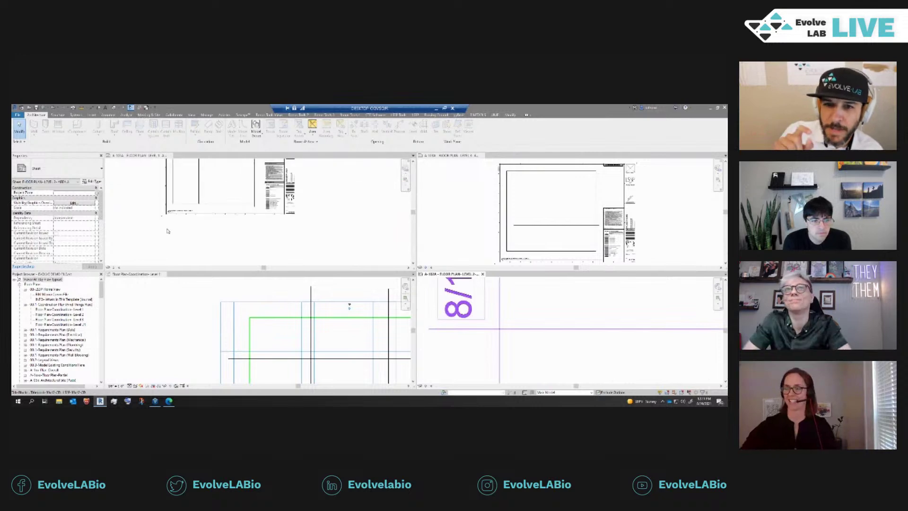
scroll(185, 206, up, 2)
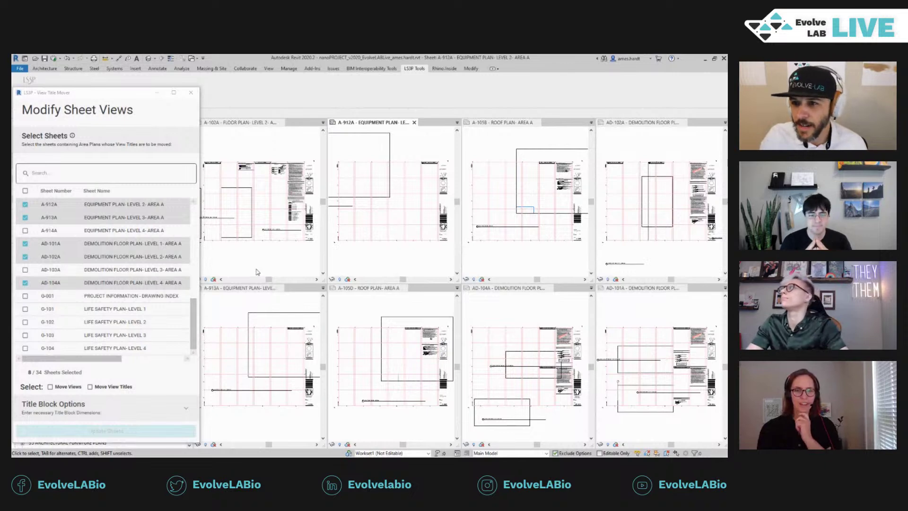
- Look over the placement of the viewports and view titles on the eight tiled sheets
click(201, 143)
click(231, 153)
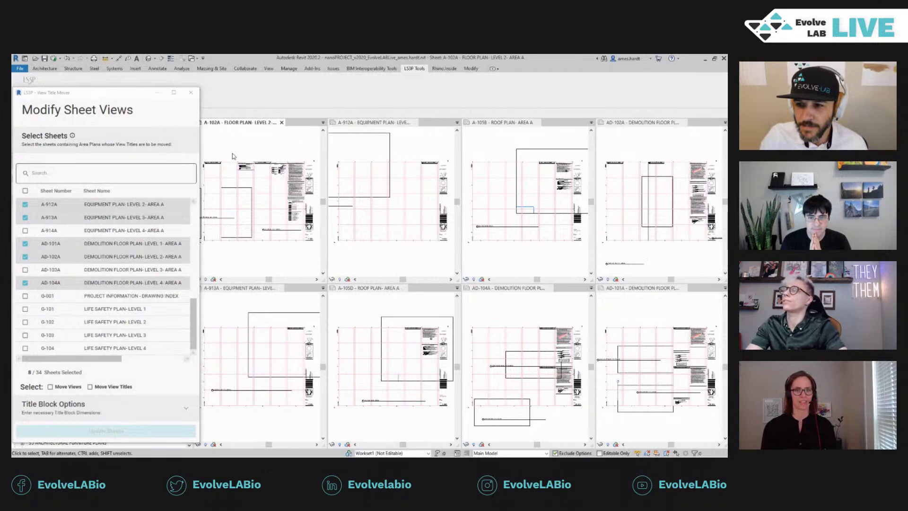
middle_drag(237, 154, 250, 155)
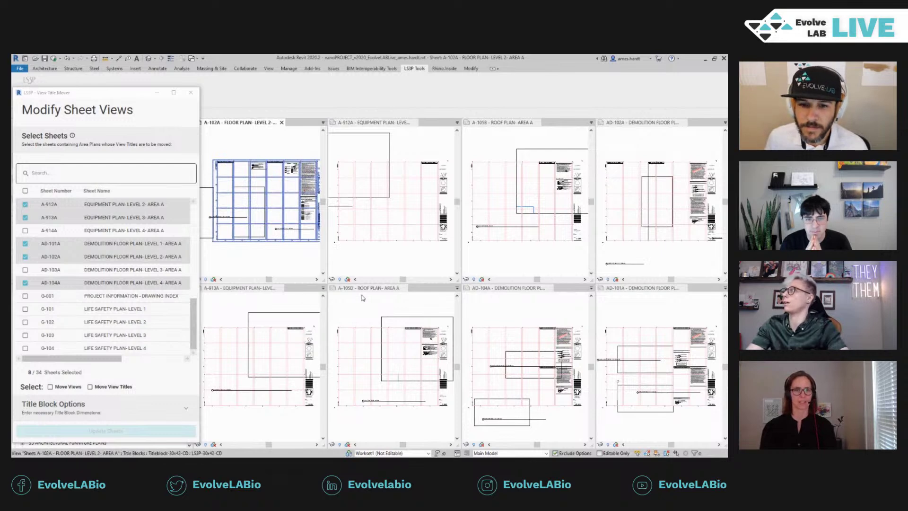
click(363, 296)
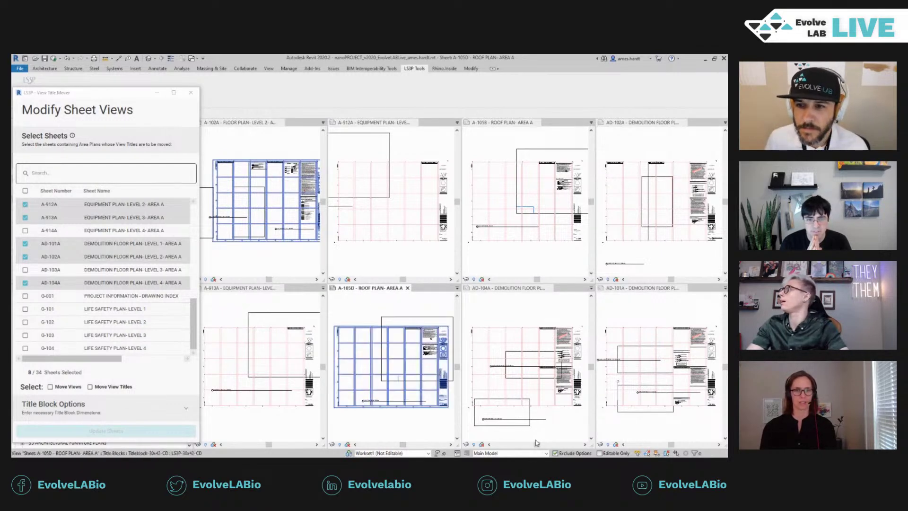
click(540, 415)
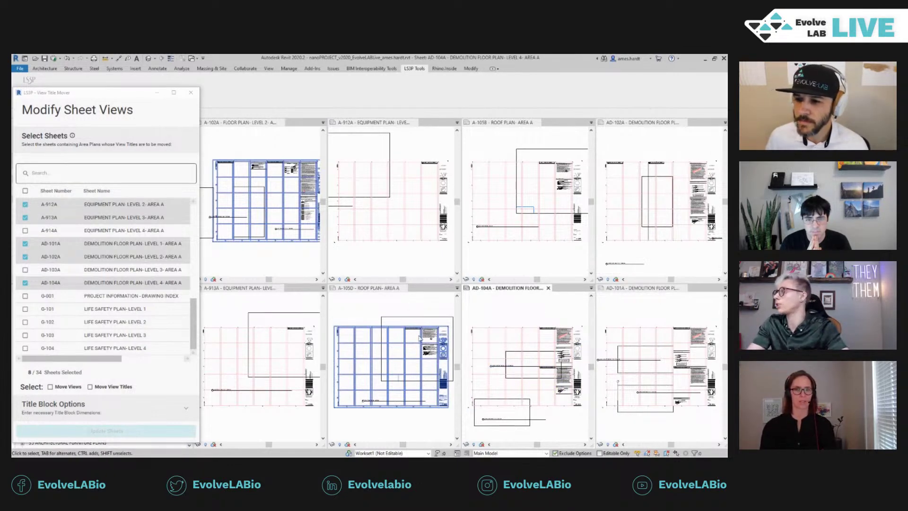
click(397, 420)
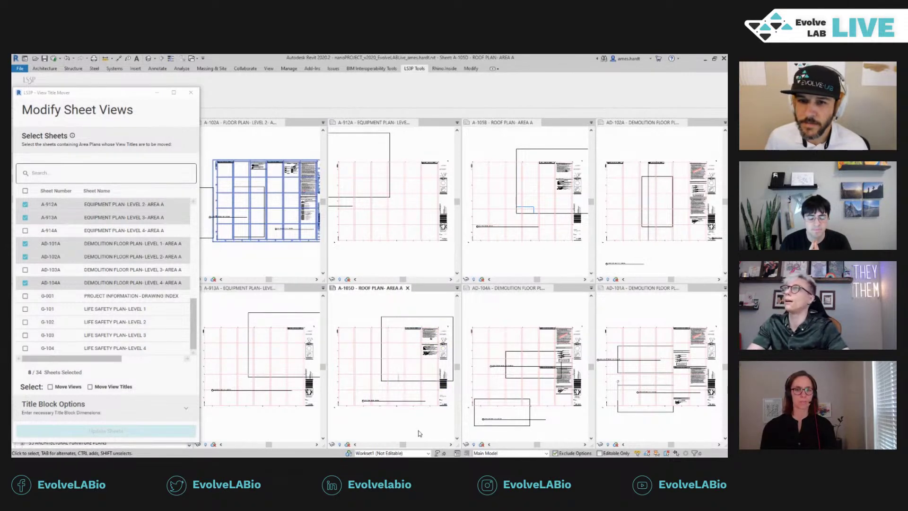
click(292, 261)
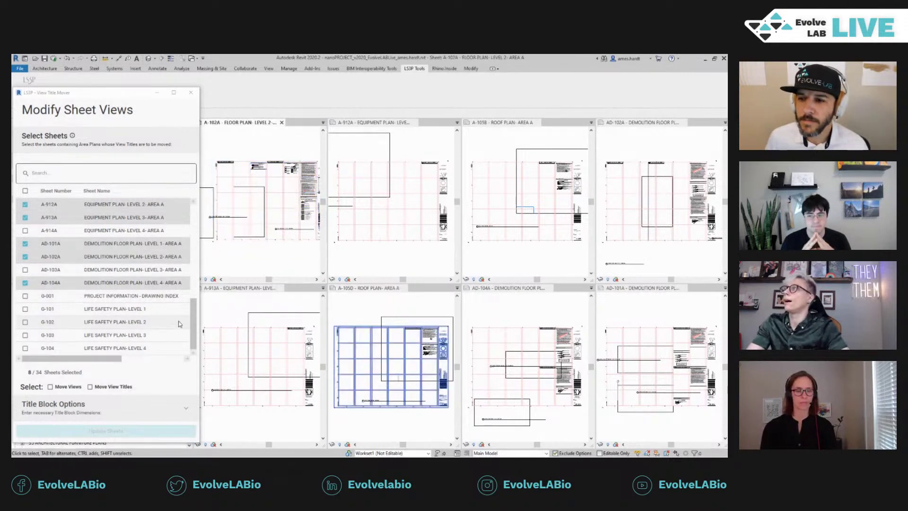
- Enable Move Views and Move View Titles, update the eight selected sheets, and review the list of moved sheets
drag(193, 324, 198, 229)
scroll(180, 335, down, 7)
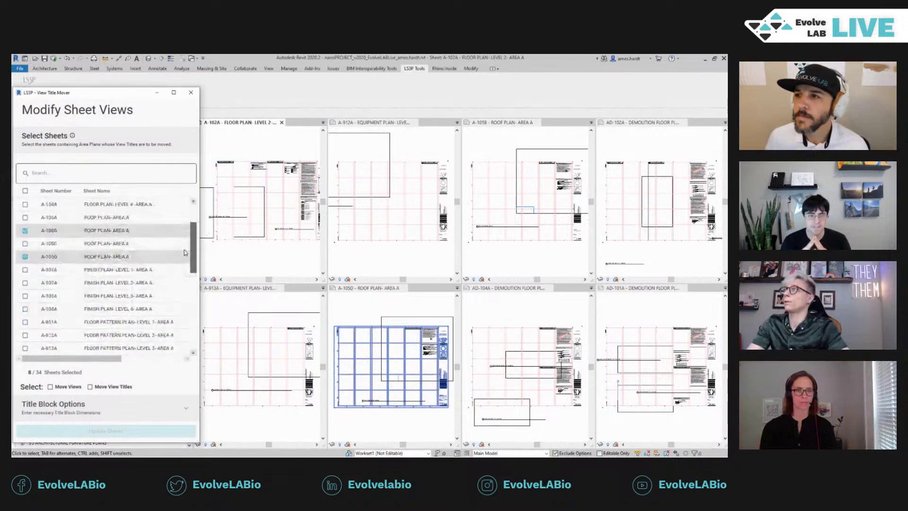
mouse_move(193, 347)
mouse_down()
mouse_move(195, 191)
mouse_move(192, 341)
mouse_up()
click(79, 387)
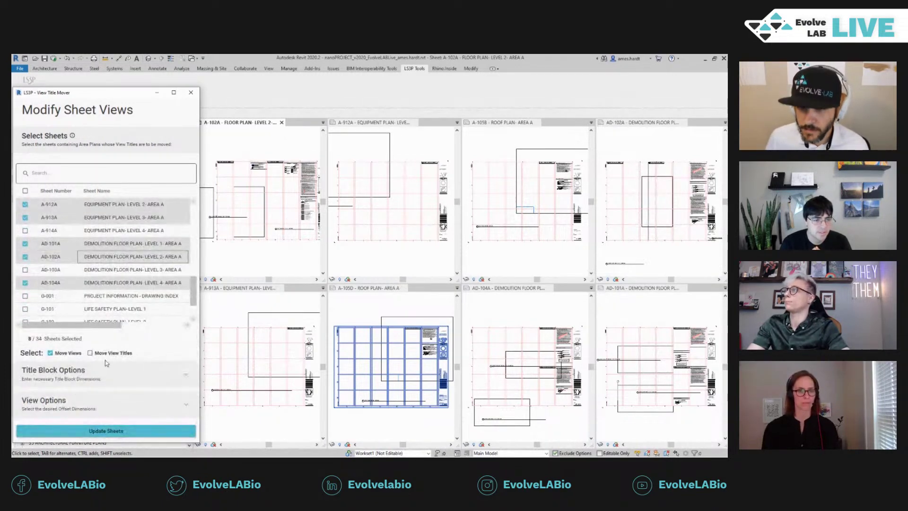
click(103, 352)
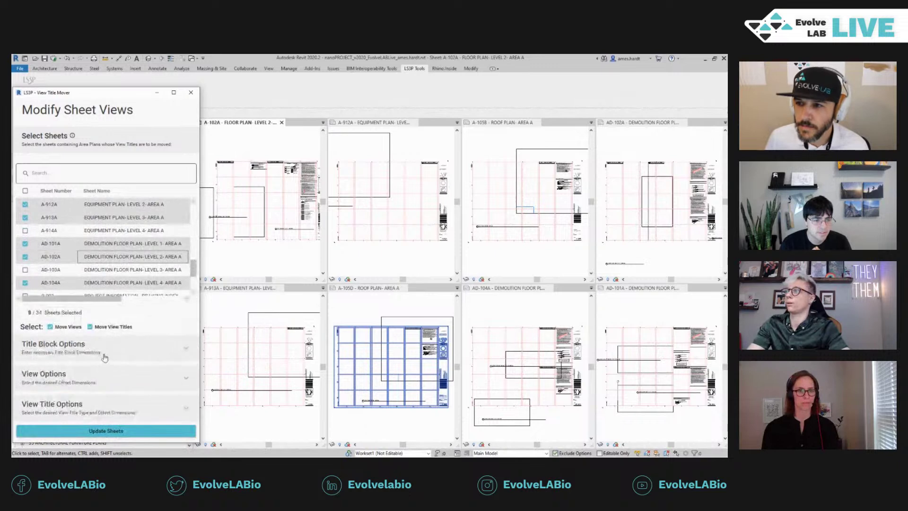
click(92, 431)
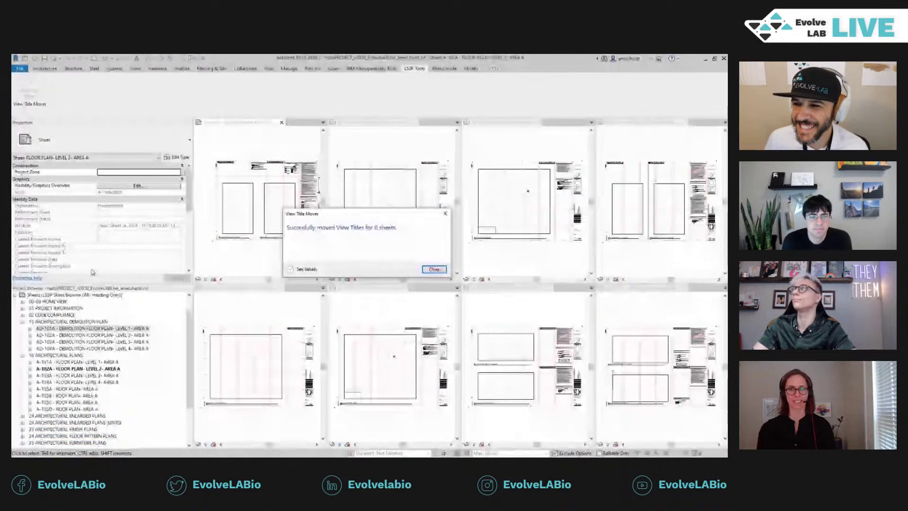
click(316, 268)
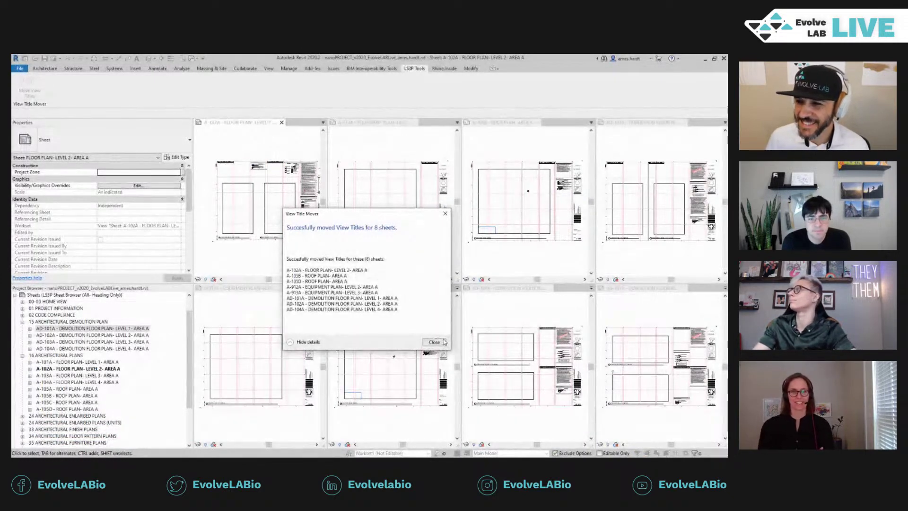
click(433, 341)
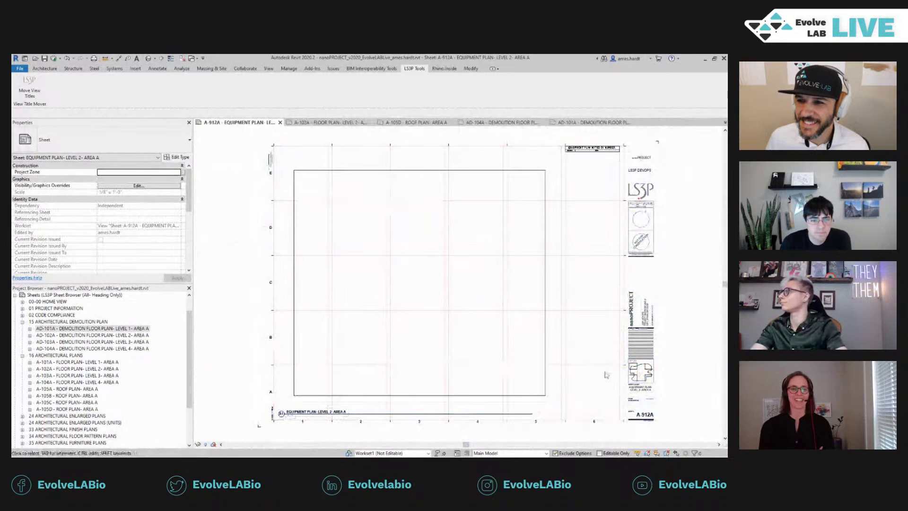
- Check the view and title placement on sheets A-102A, A-105D, AD-104A and AD-101A one after another
click(326, 125)
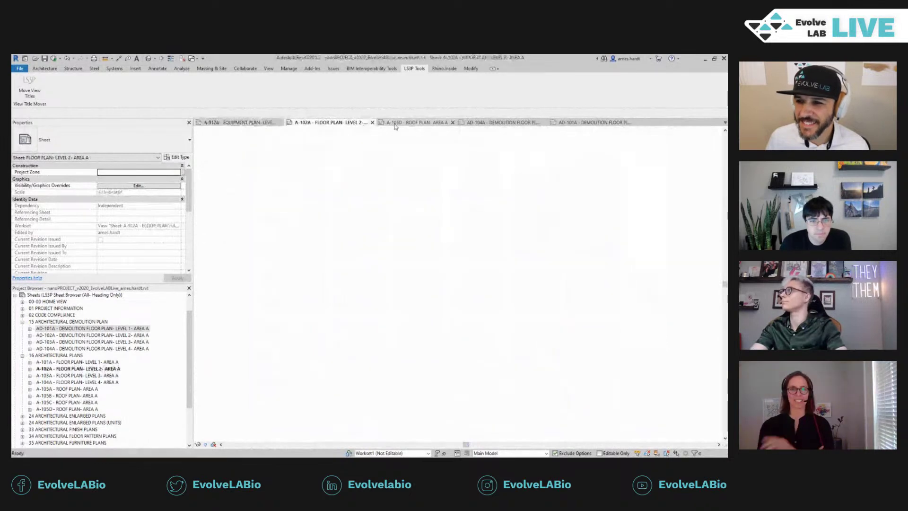
click(429, 123)
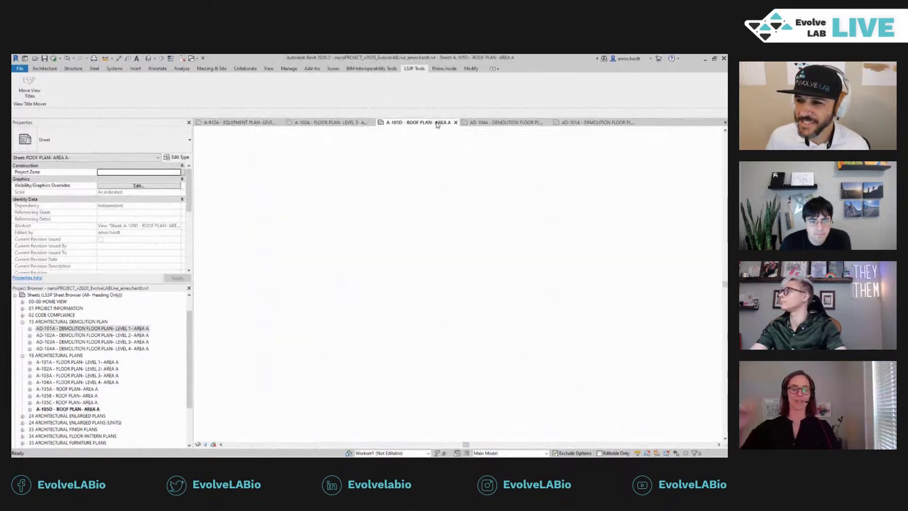
click(486, 123)
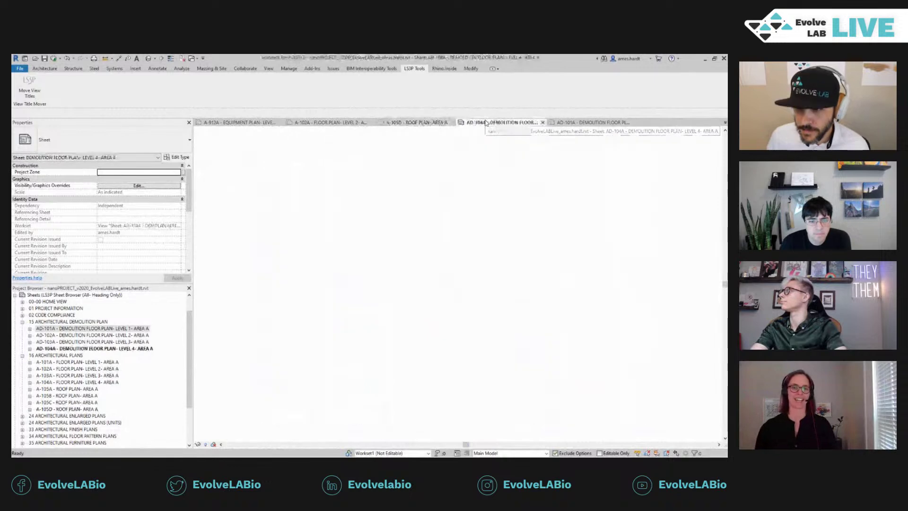
click(593, 124)
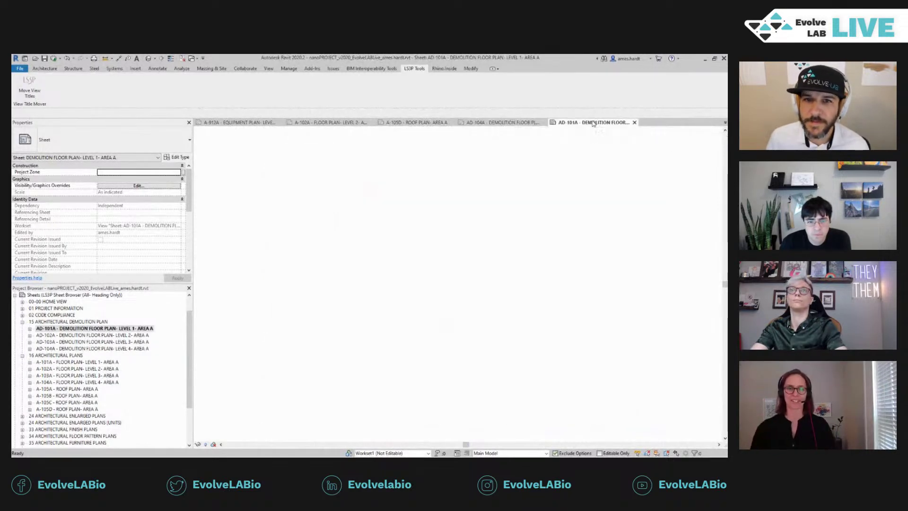
click(725, 123)
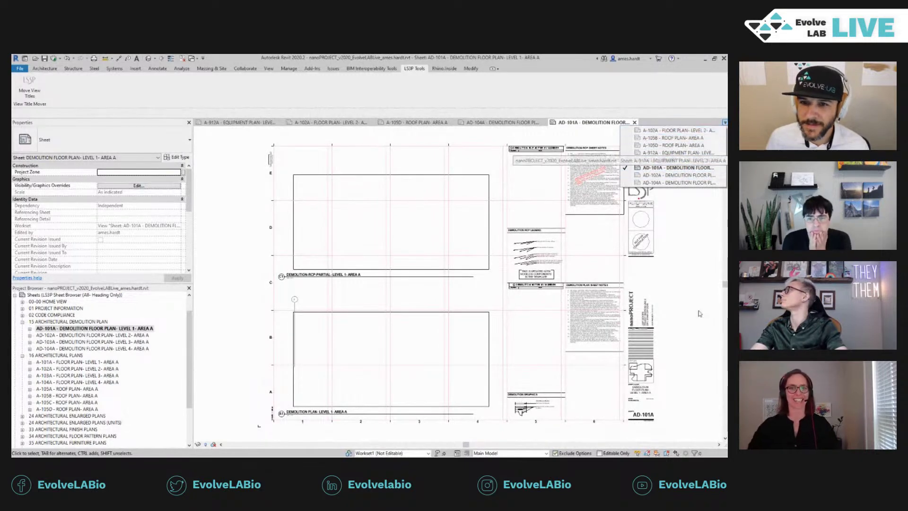
click(669, 132)
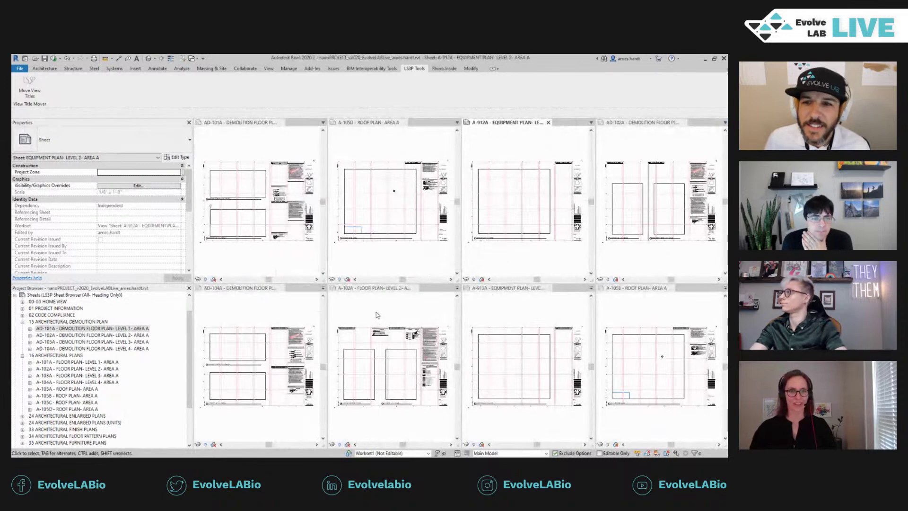
- Show sheet AD-101A fitted to the window in tabbed views, and undo the last sheet view update
click(273, 266)
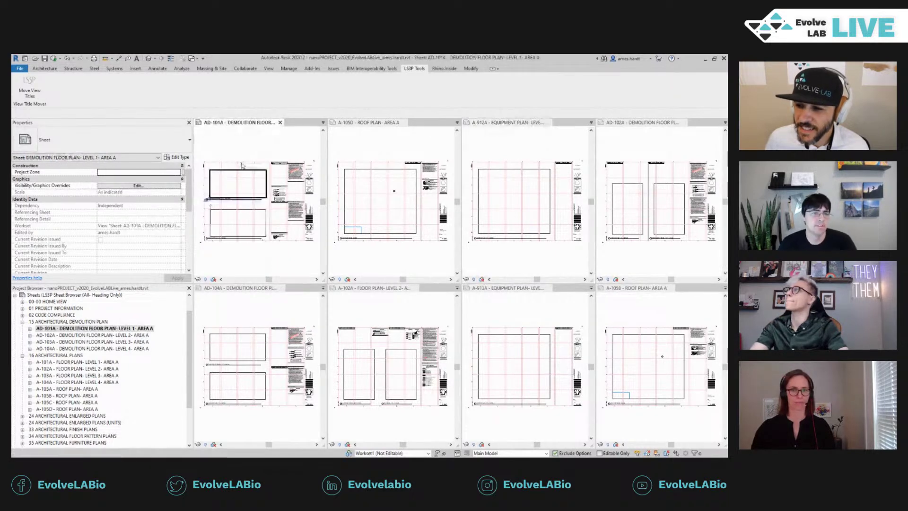
key(t)
key(w)
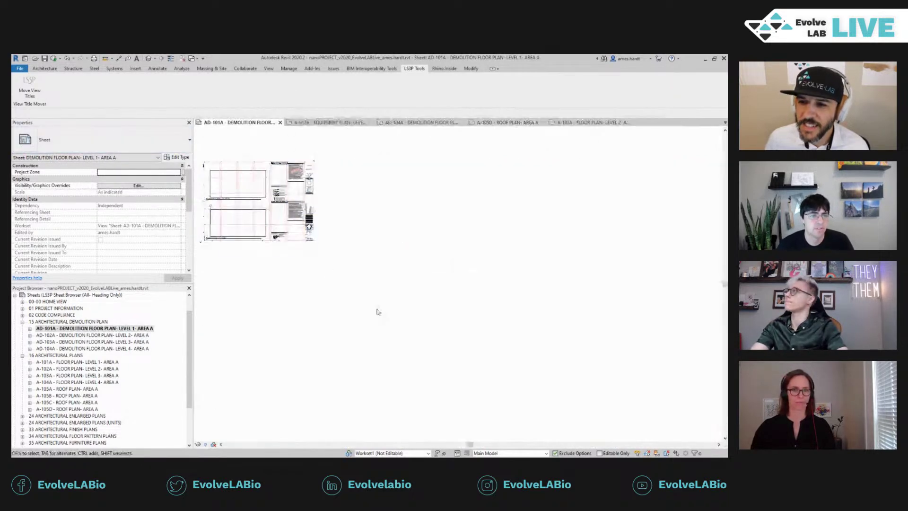
key(z)
key(f)
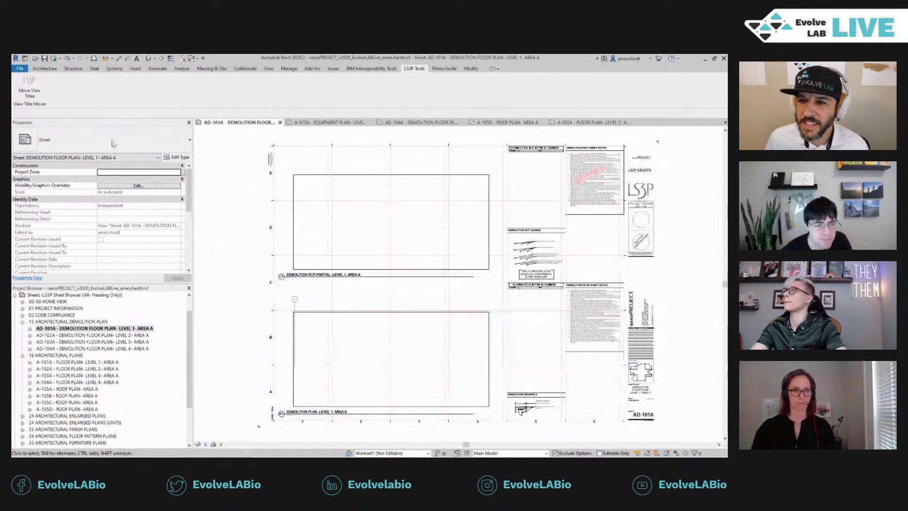
click(66, 58)
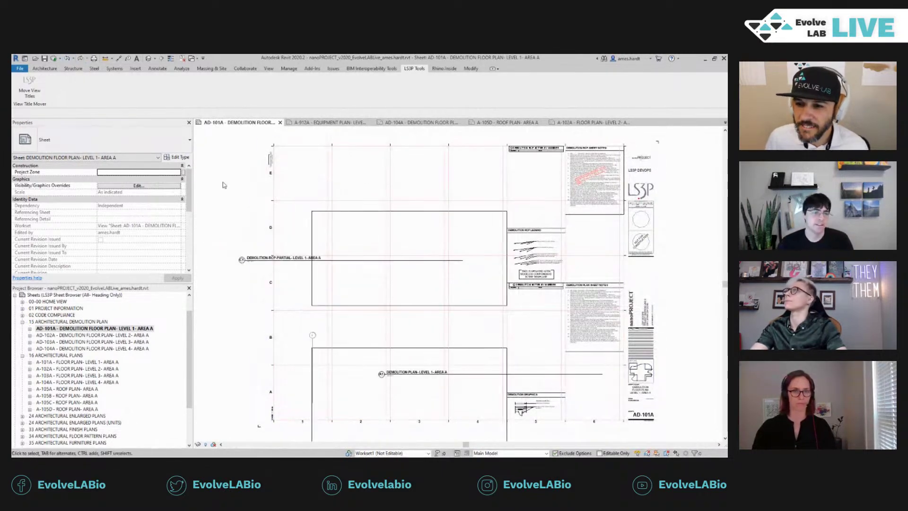
- Start the Move View Titles tool, filter the sheet list by "ad-", and select sheet AD-101A
click(30, 88)
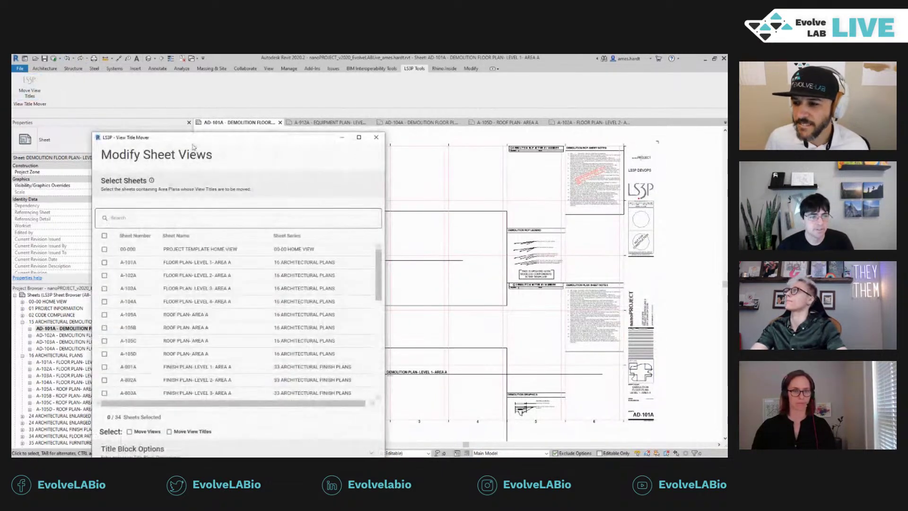
drag(164, 141, 141, 89)
click(154, 166)
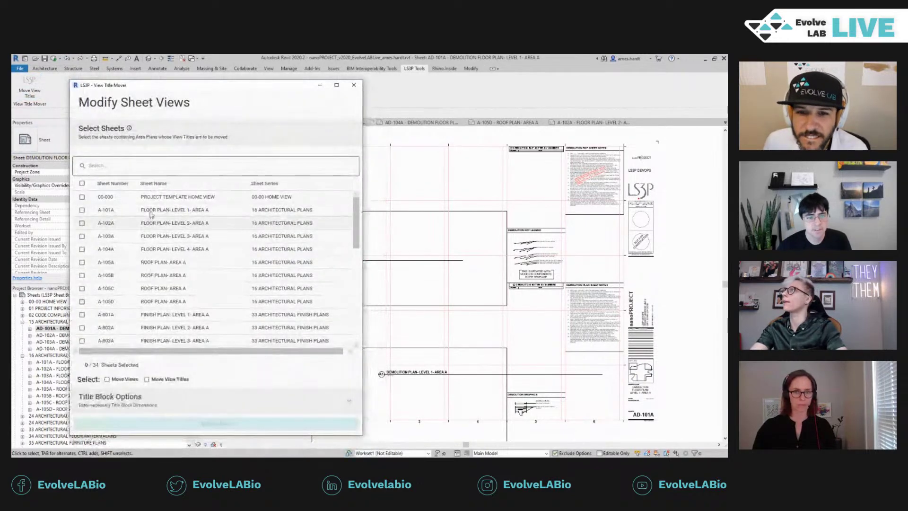
text(ad-)
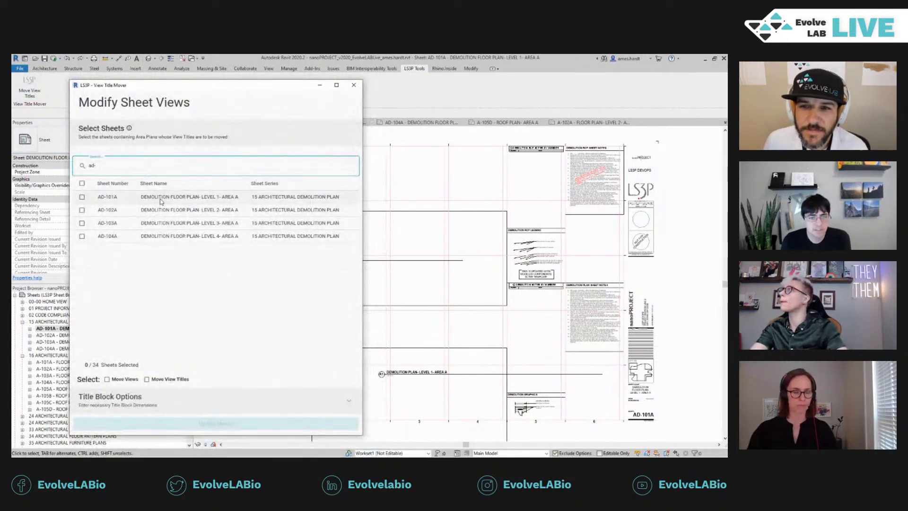
drag(217, 90, 185, 99)
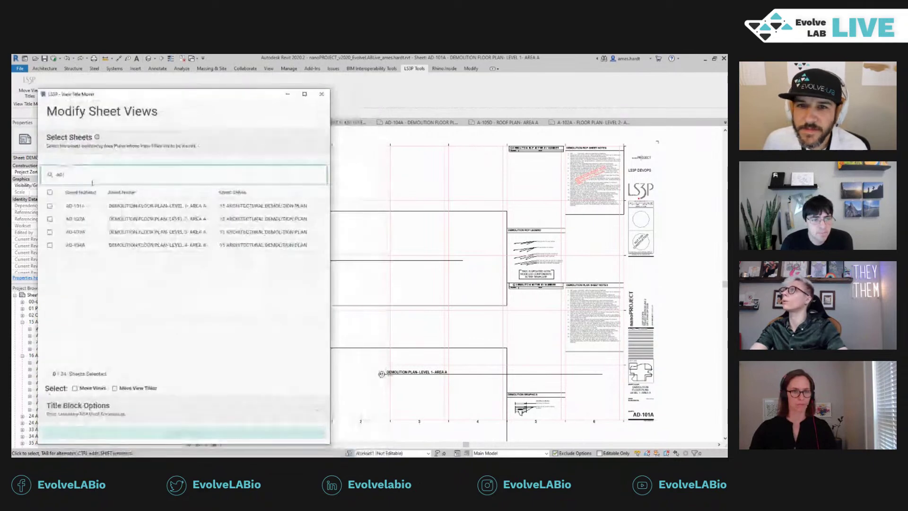
click(49, 206)
- Update sheet AD-101A with both Move Views and Move View Titles enabled, and dismiss the completion report
click(139, 354)
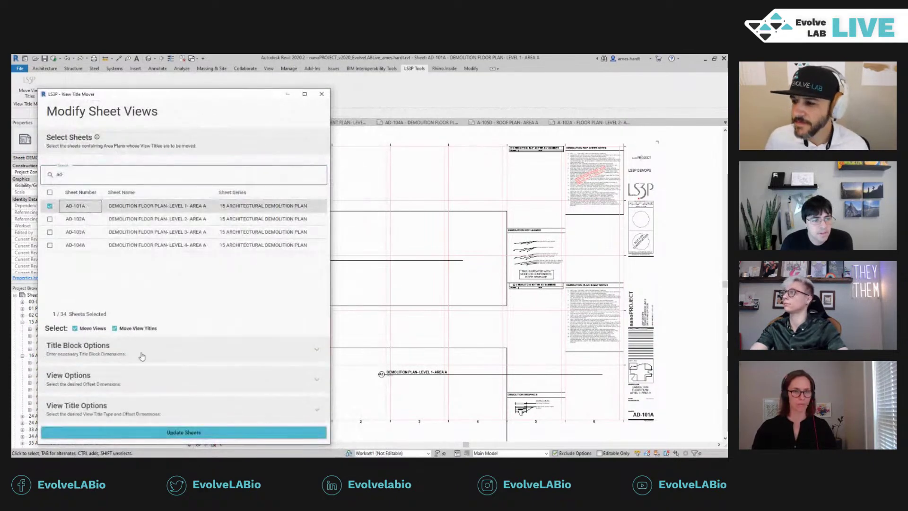
drag(329, 141, 224, 165)
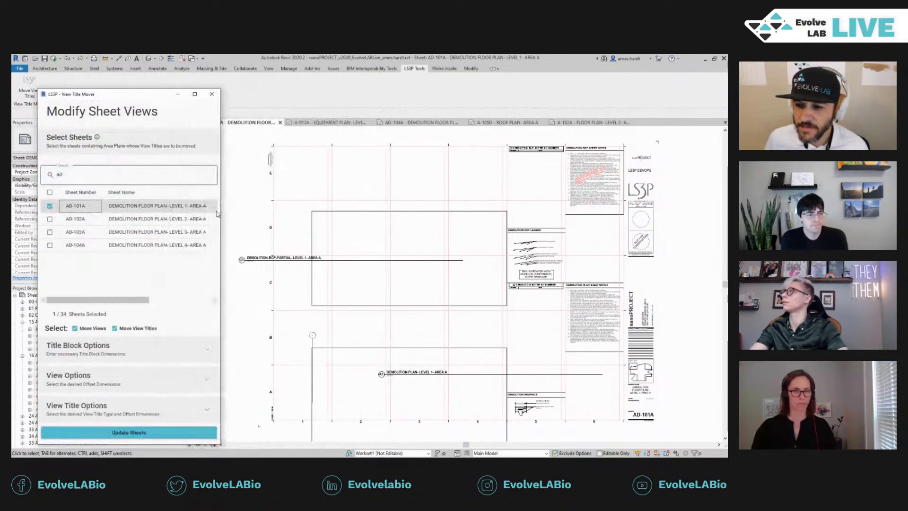
click(129, 432)
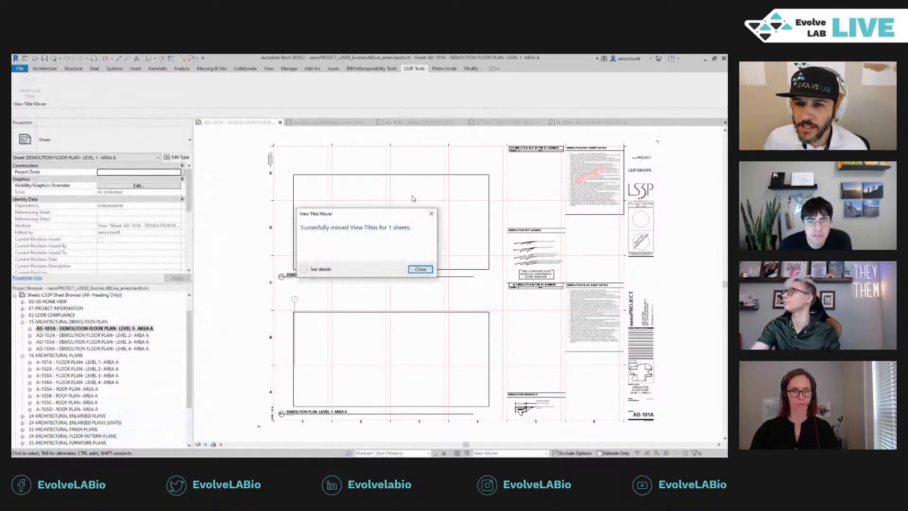
click(420, 269)
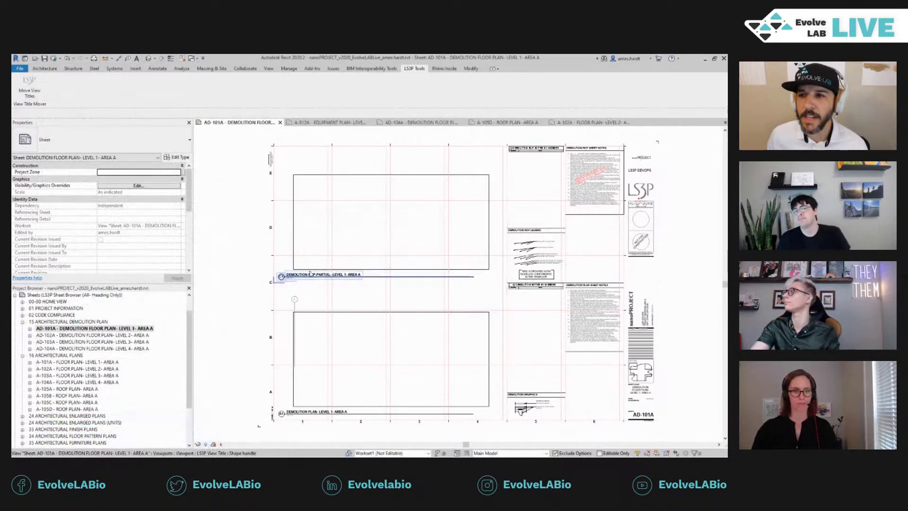
- Inspect both plans and their view titles on sheet AD-101A, and select the partial demolition RCP viewport
scroll(323, 312, up, 1)
scroll(324, 312, up, 1)
middle_drag(324, 312, 323, 230)
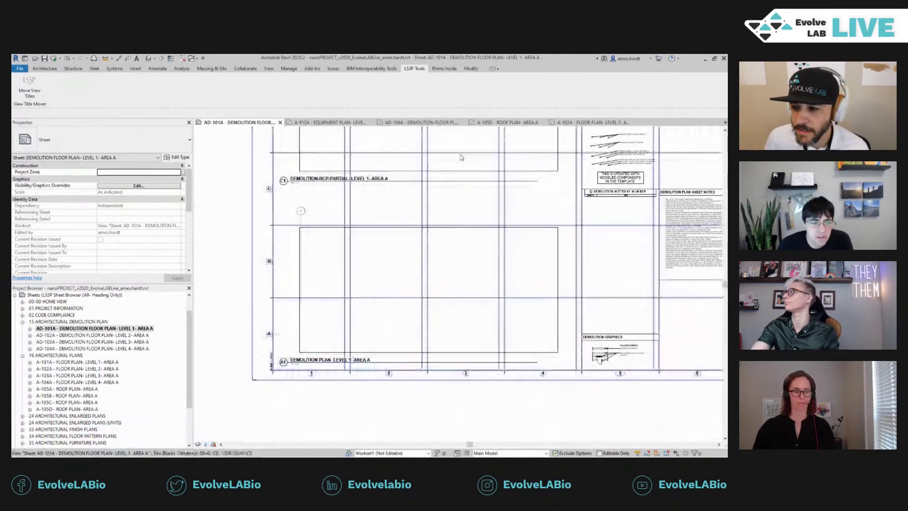
middle_drag(467, 169, 430, 298)
click(431, 298)
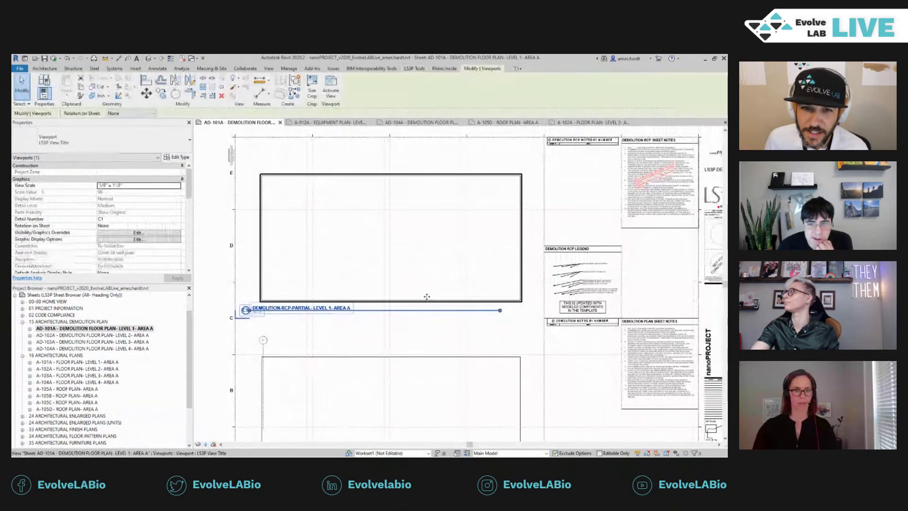
- Examine the alignment of the C1 and A1 view titles with the title block grid on sheet AD-101A, and clear the selection
scroll(256, 307, up, 3)
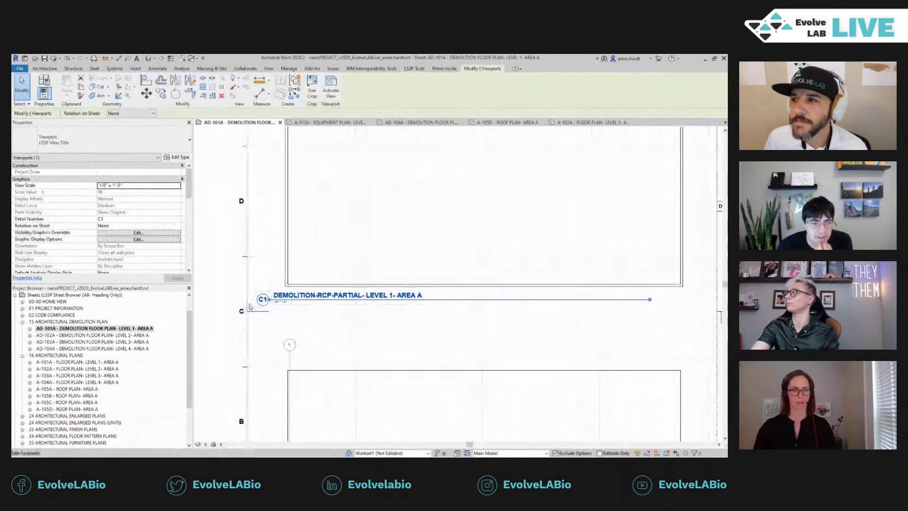
scroll(293, 321, down, 2)
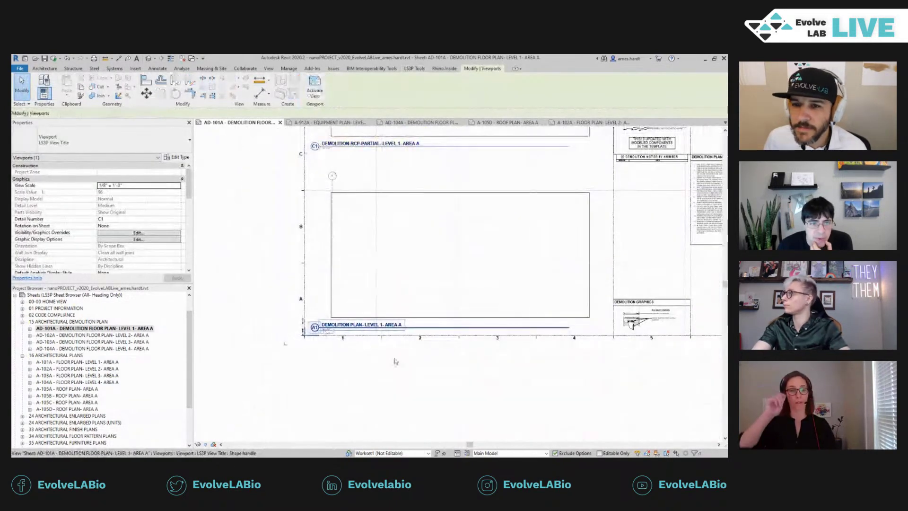
middle_drag(325, 332, 313, 367)
click(312, 366)
scroll(312, 367, up, 3)
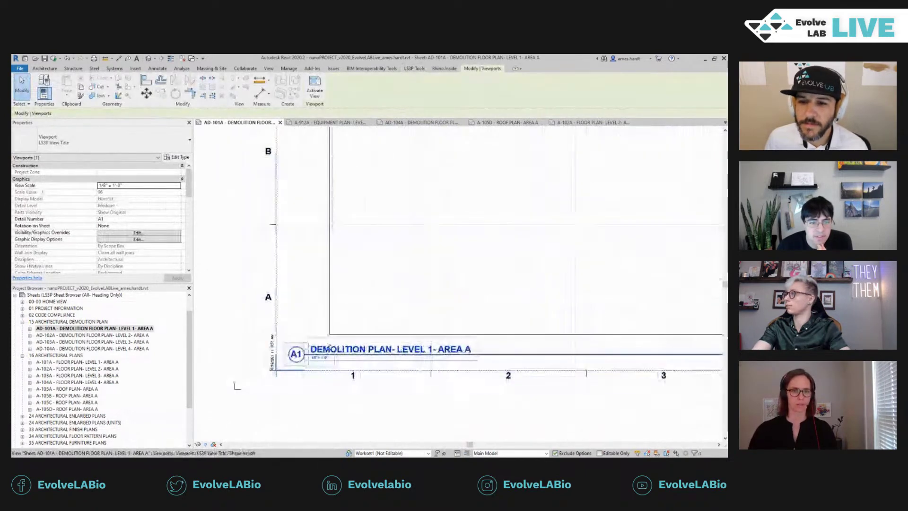
scroll(405, 381, down, 5)
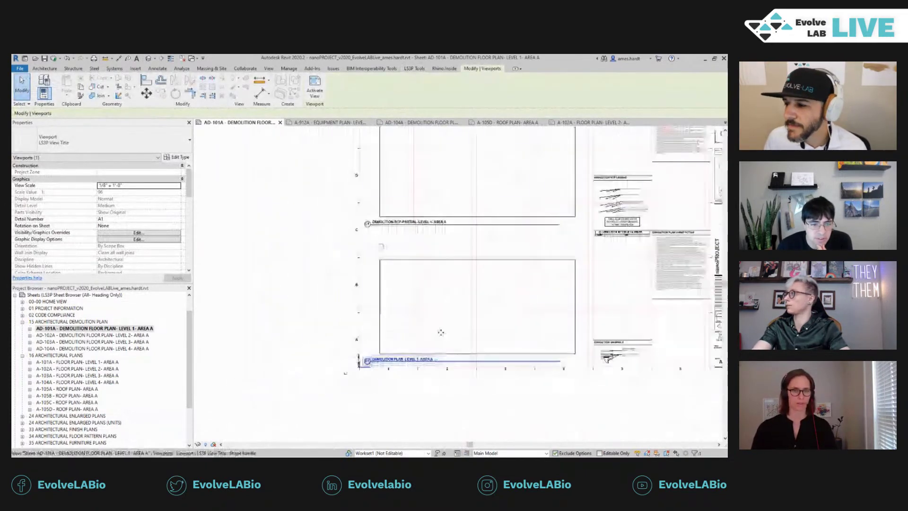
scroll(442, 228, down, 2)
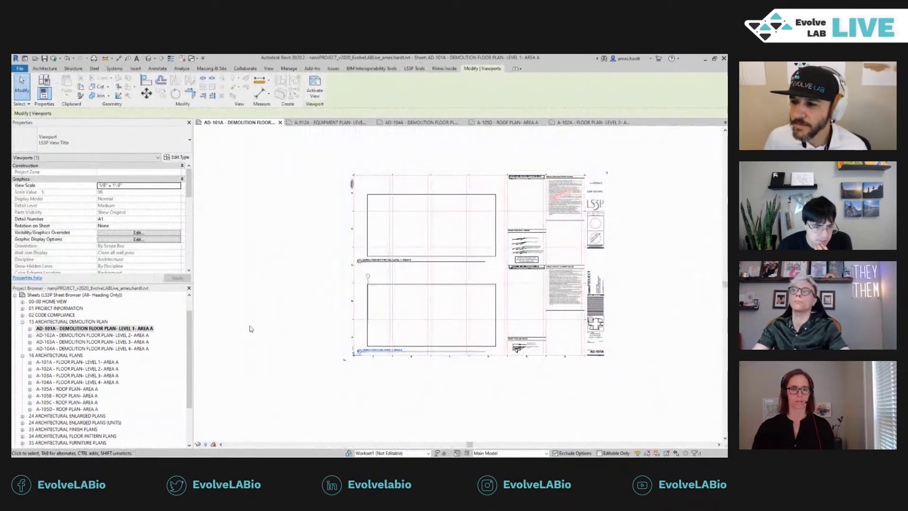
click(264, 298)
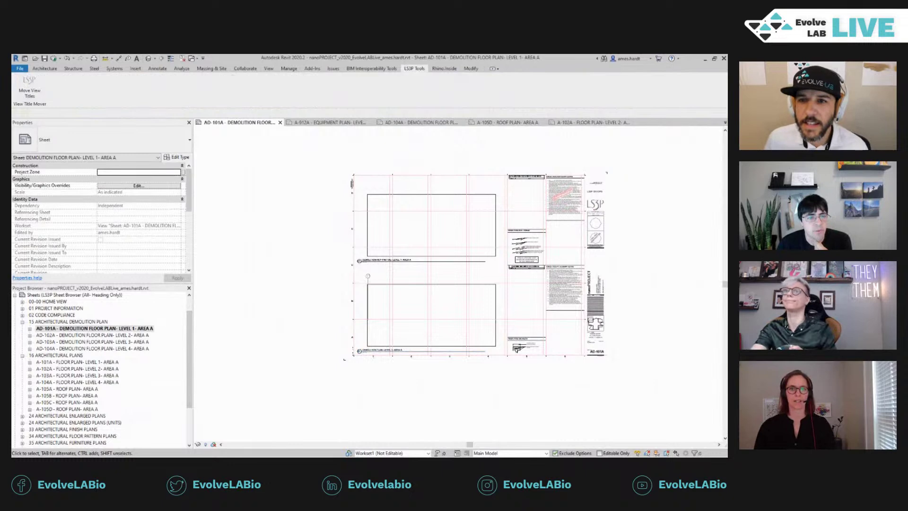
- Turn off Alignment Lines Visible in the sheet's title block type, clear the selection, and fit the sheet to the window
scroll(516, 349, up, 4)
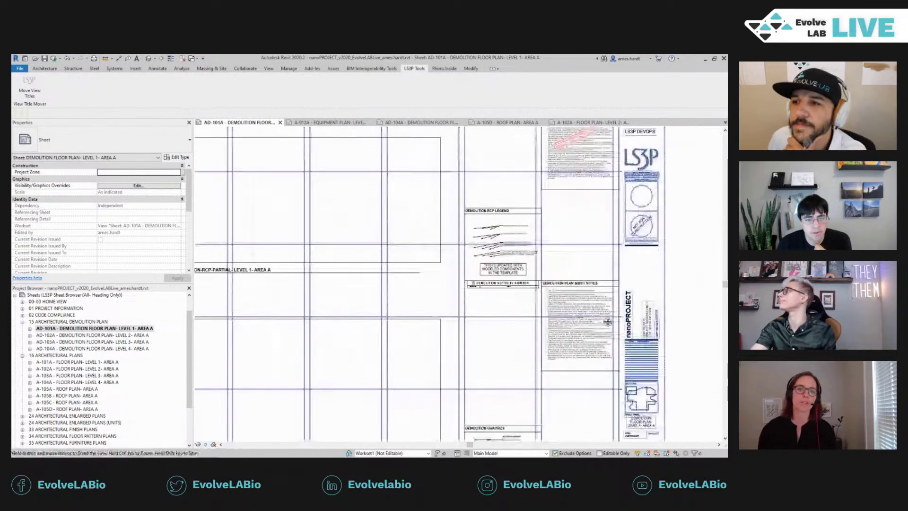
click(473, 352)
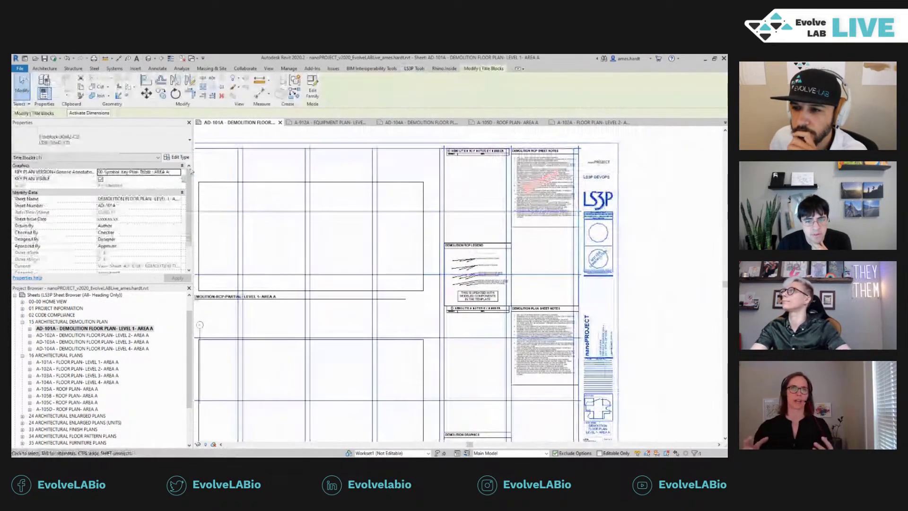
click(177, 157)
click(398, 191)
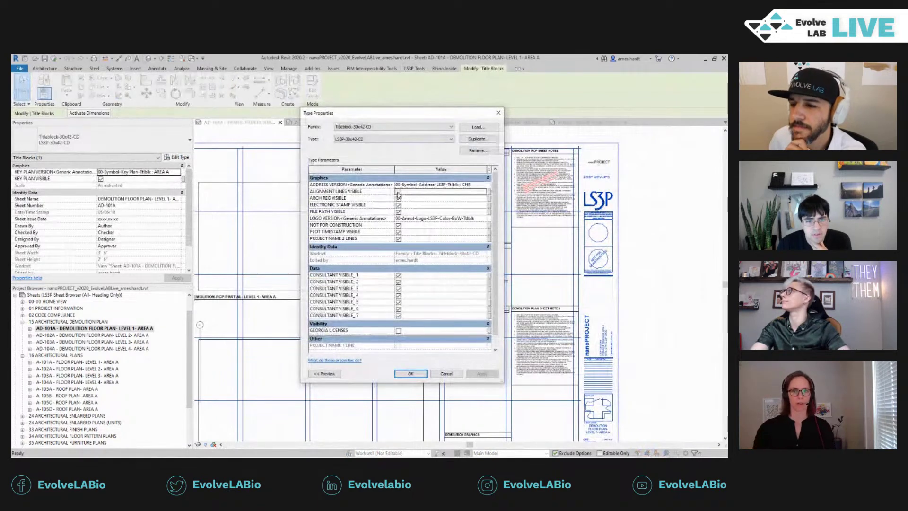
click(405, 375)
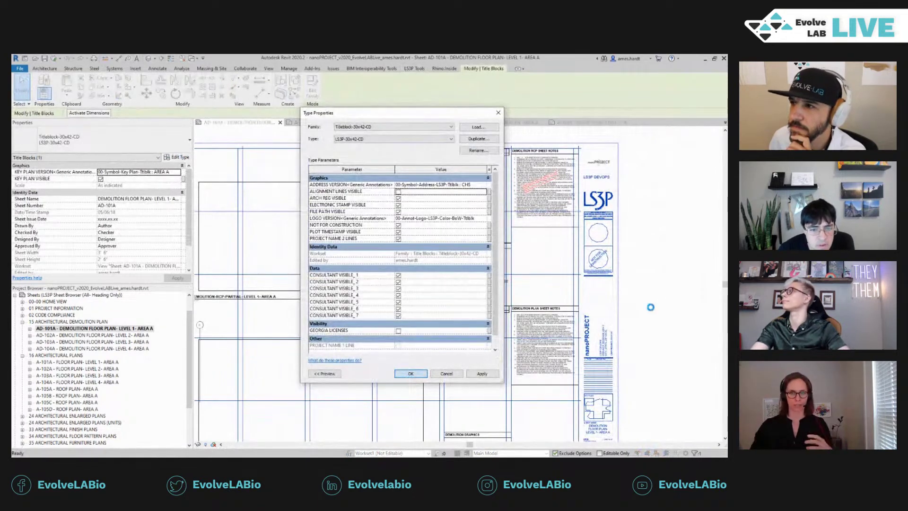
click(654, 300)
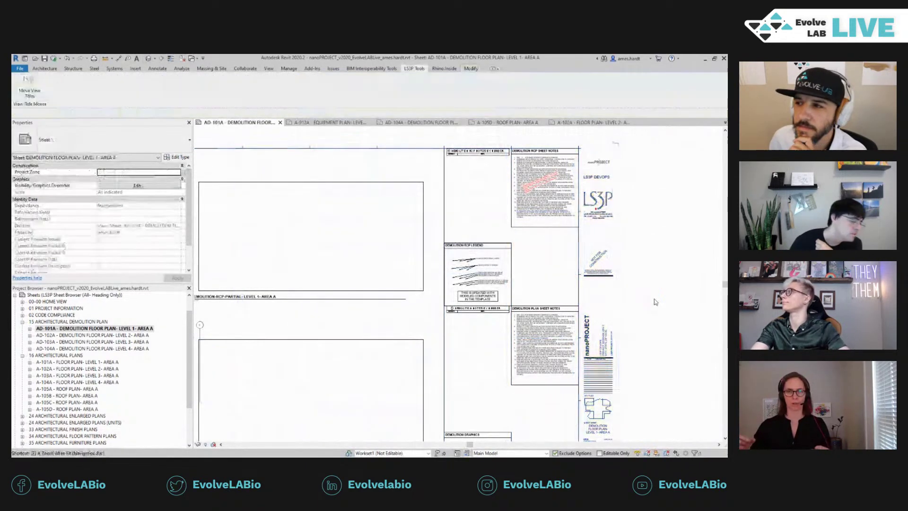
middle_click(654, 300)
middle_click(654, 300)
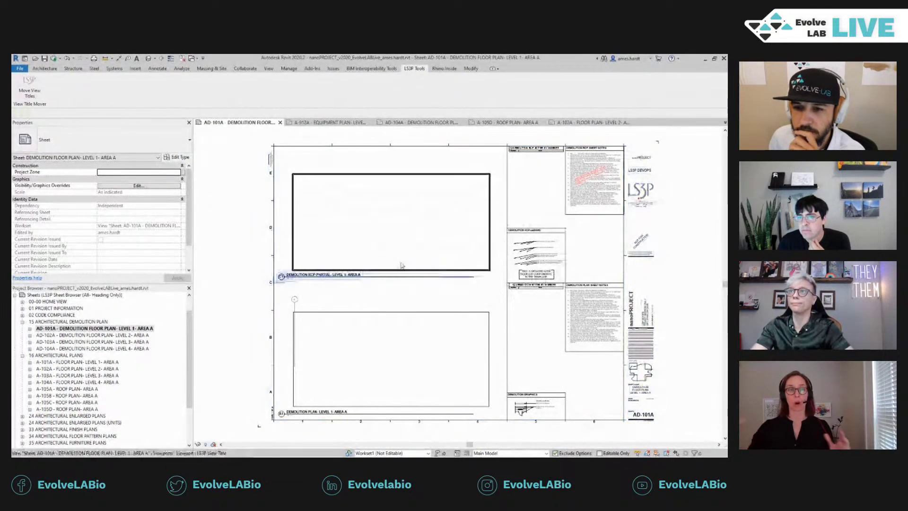
- Start the Move View Titles tool, enable Move View Titles, and widen the dialog to review the title block dimensions
click(29, 88)
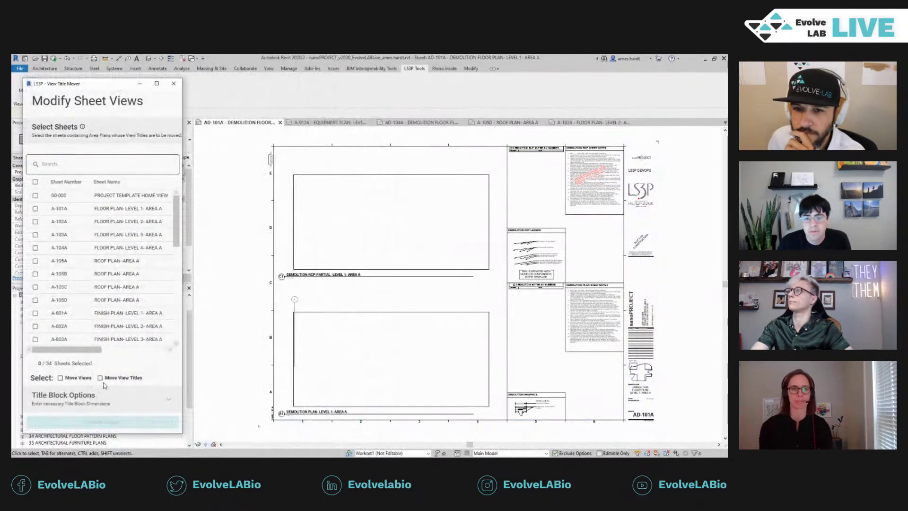
click(100, 378)
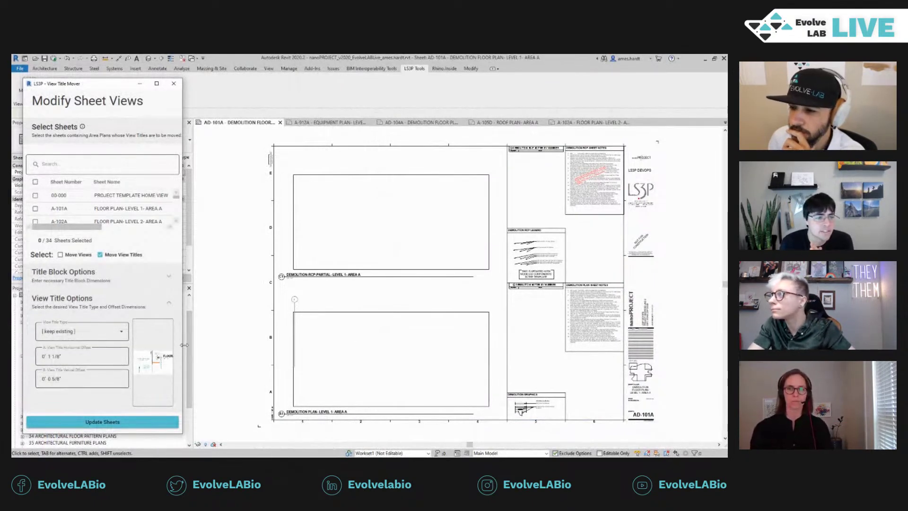
drag(182, 346, 263, 342)
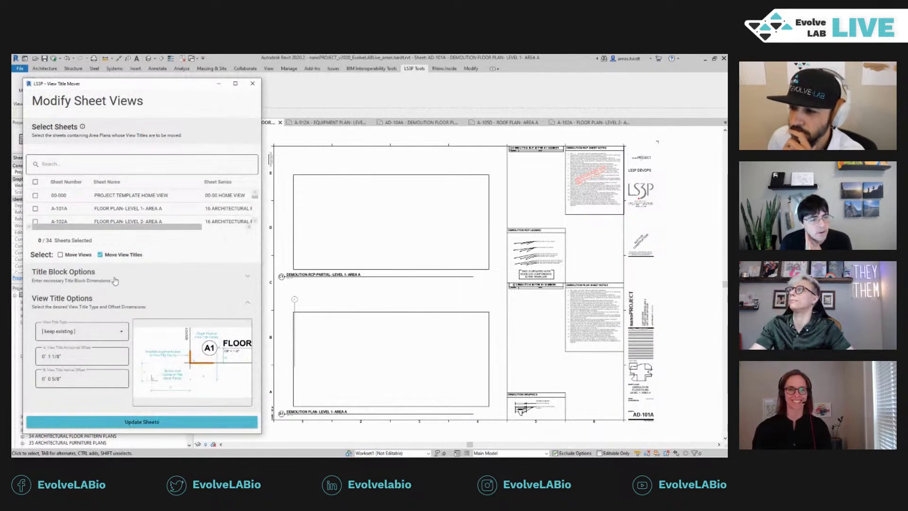
click(77, 278)
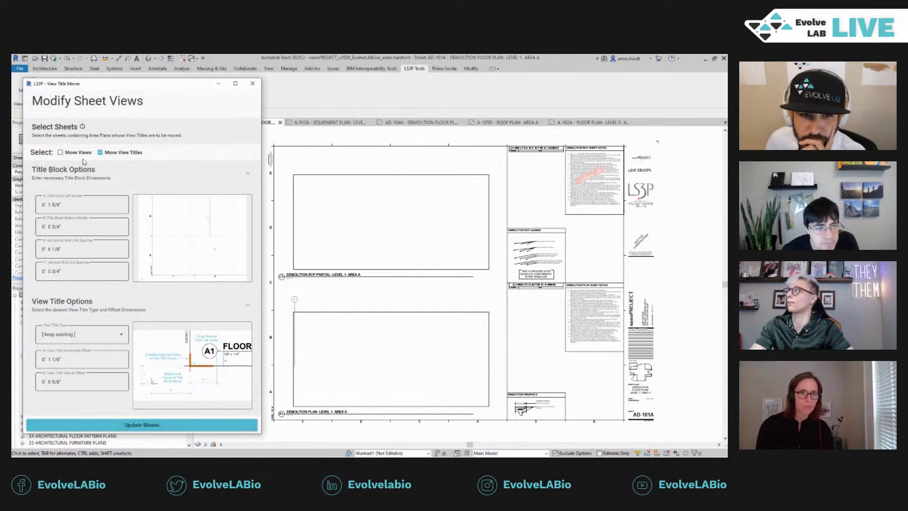
click(213, 181)
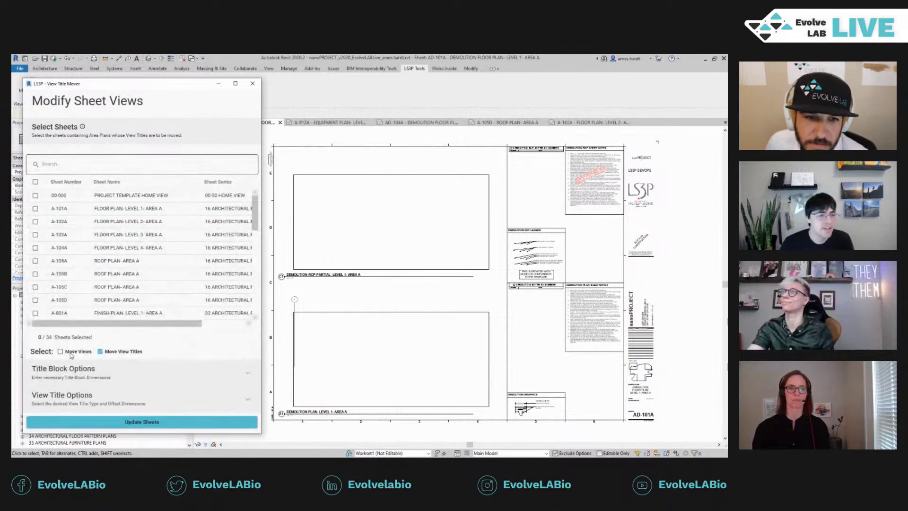
- Enable Move Views alongside Move View Titles, and review the view offset and title block dimension settings
click(71, 351)
click(72, 372)
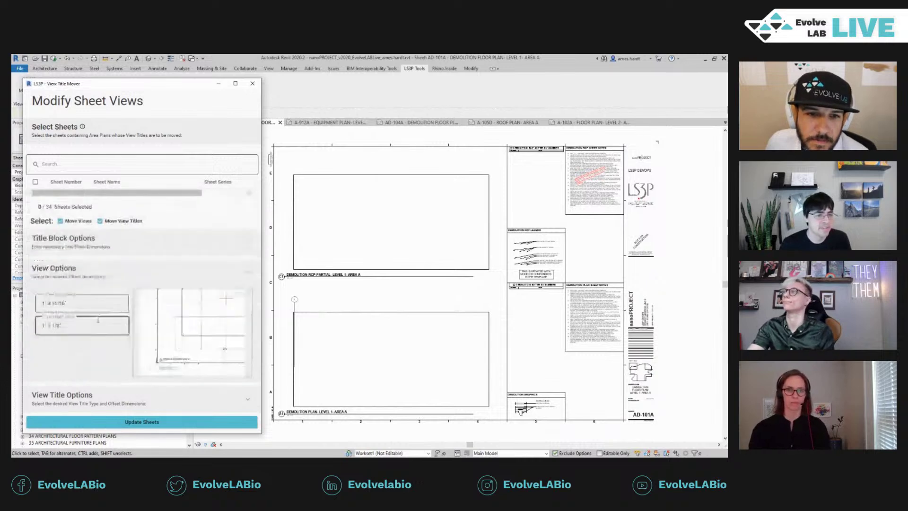
click(113, 275)
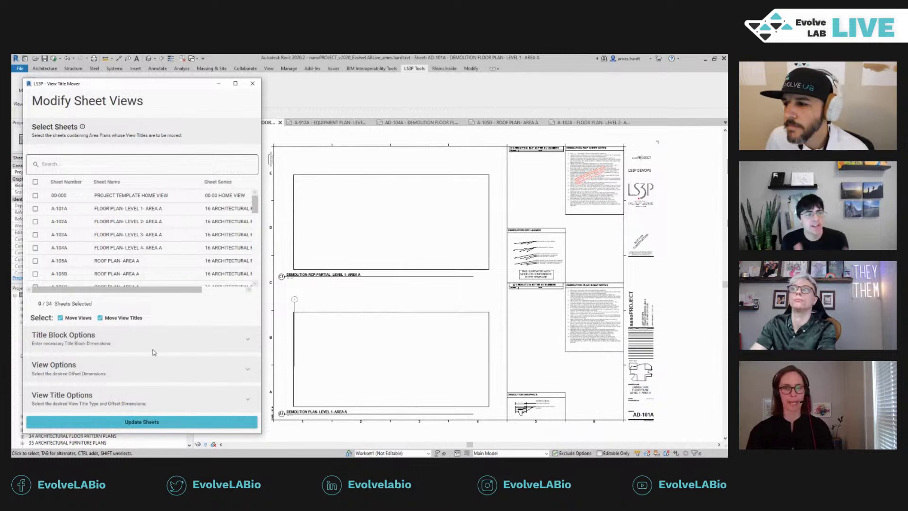
click(109, 347)
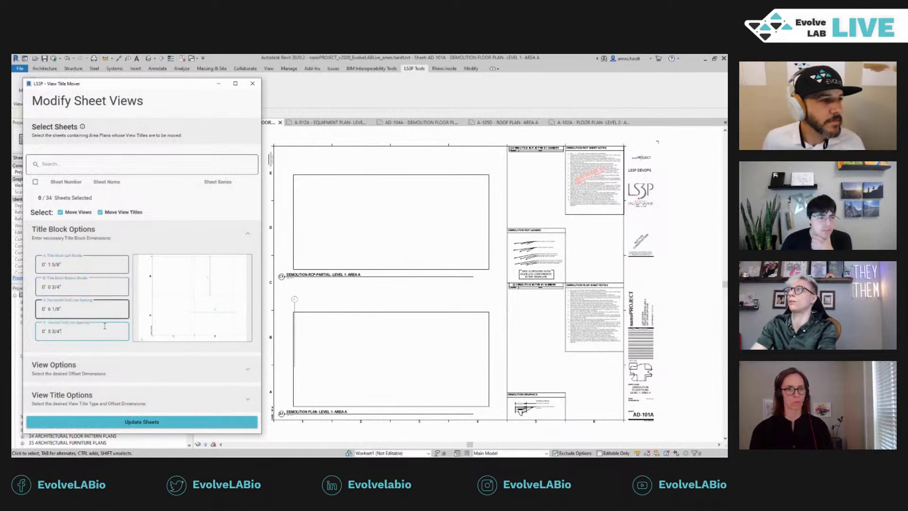
click(138, 243)
- Expand View Options and View Title Options, enlarge the dialog to fit both, and leave View Title Type at [keep existing]
click(126, 372)
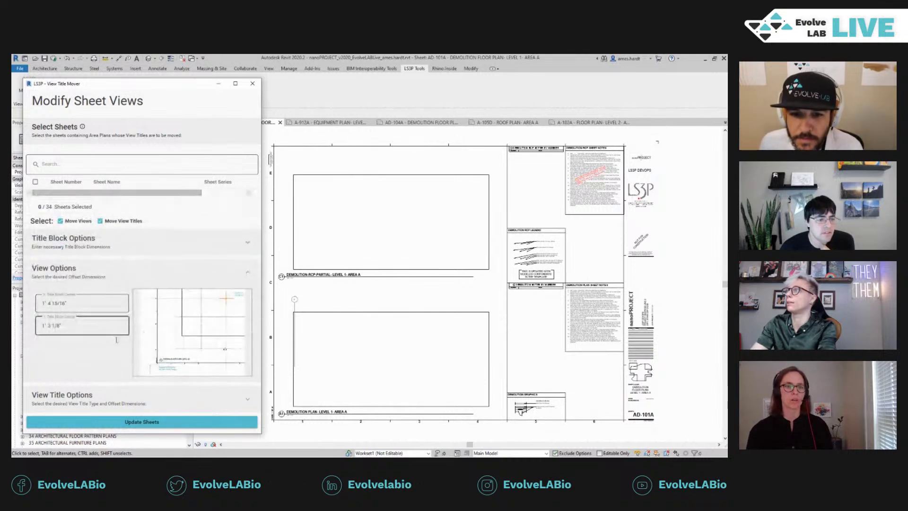
click(111, 395)
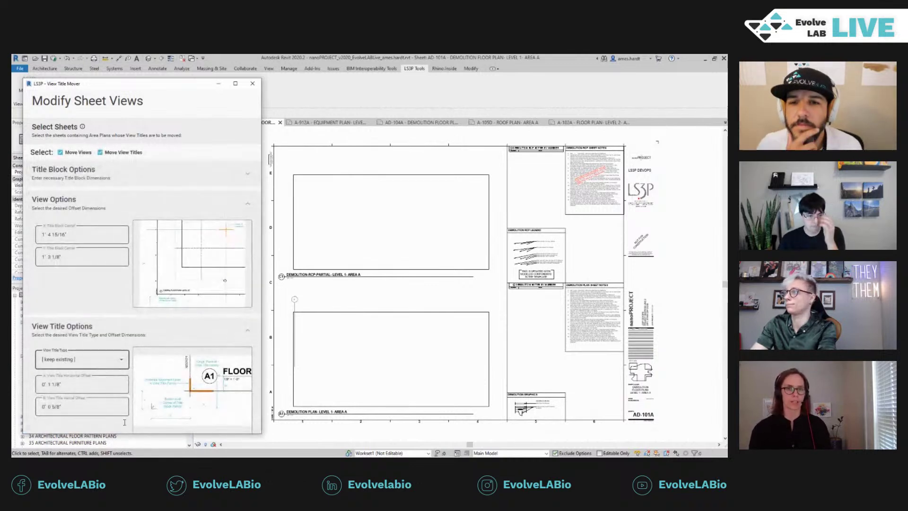
drag(132, 434, 133, 457)
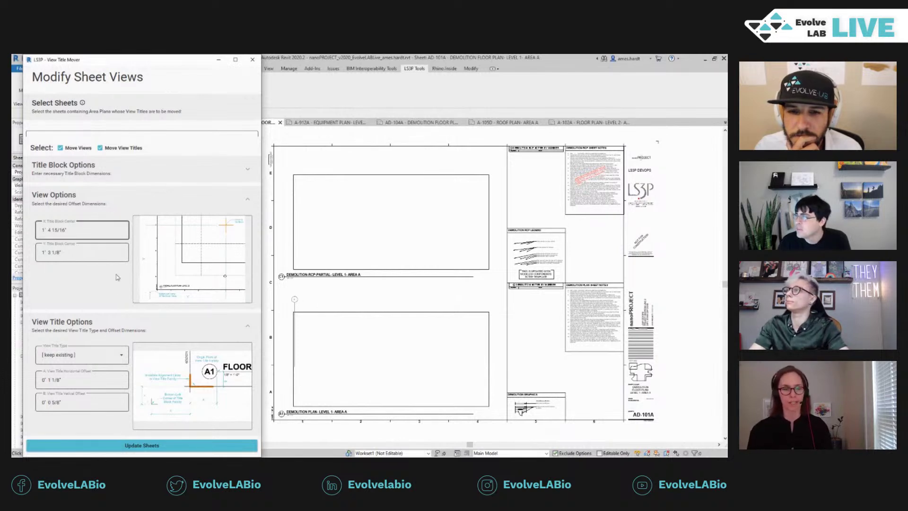
click(96, 357)
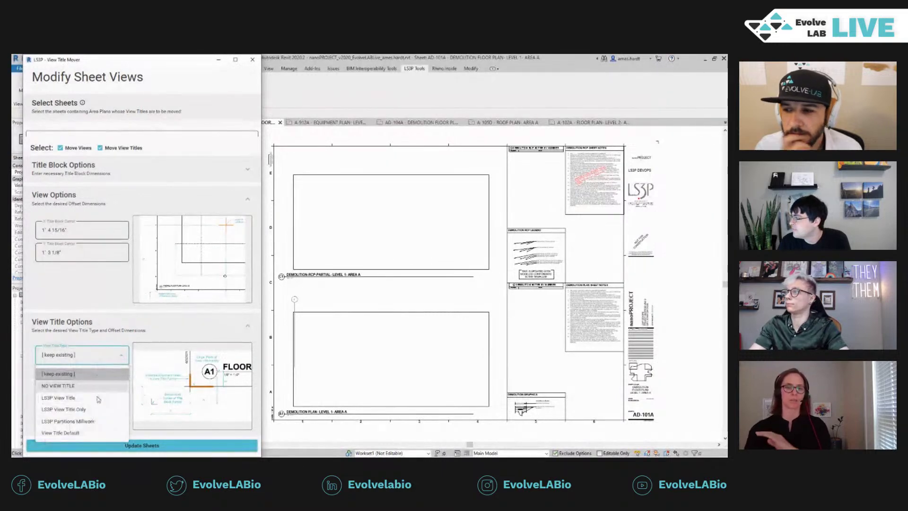
click(90, 374)
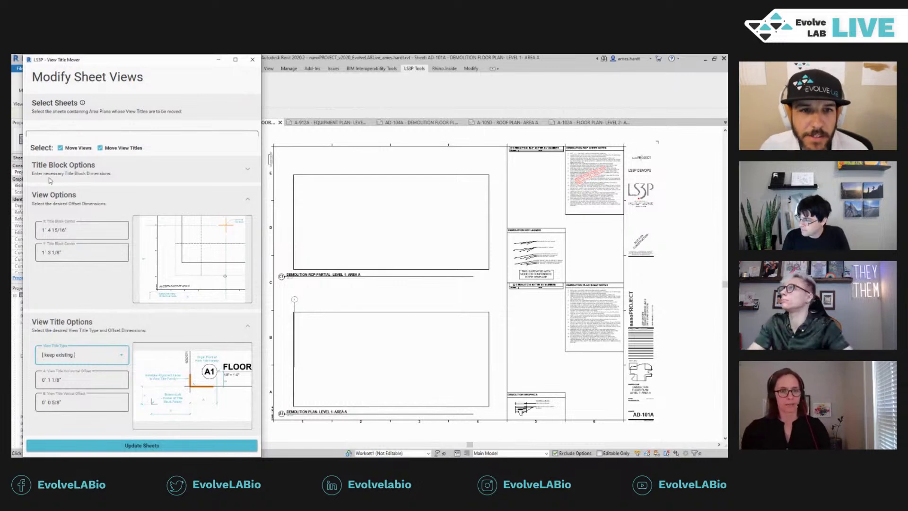
- Examine the reference diagrams for the title block, view and view title dimensions, ending on the View Title Horizontal Offset
mouse_move(226, 247)
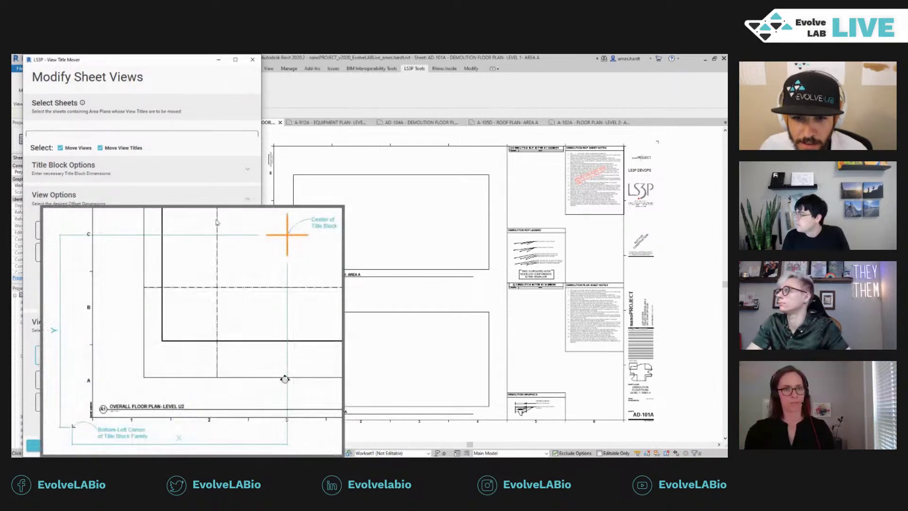
mouse_move(224, 370)
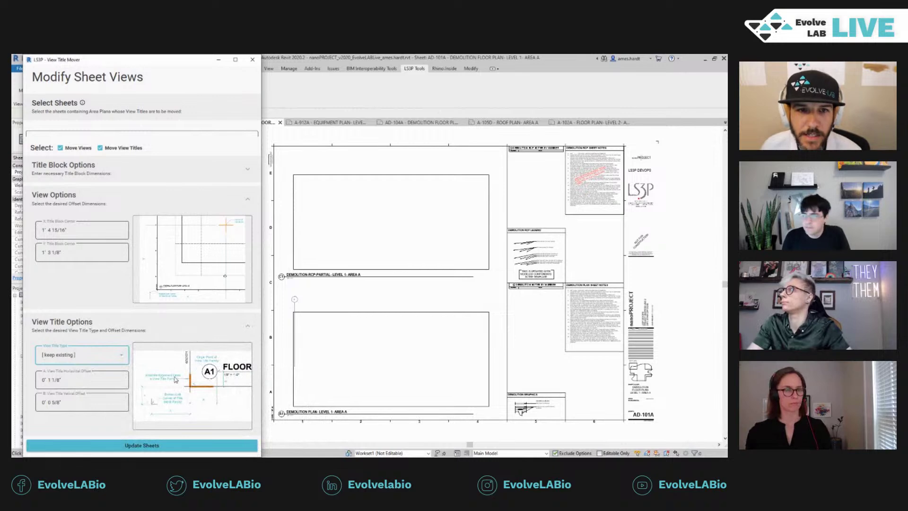
mouse_move(176, 379)
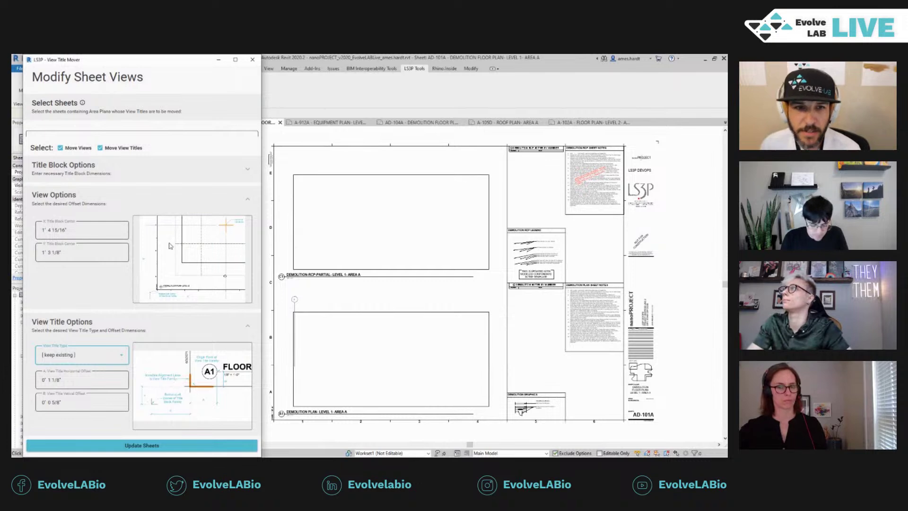
mouse_move(169, 245)
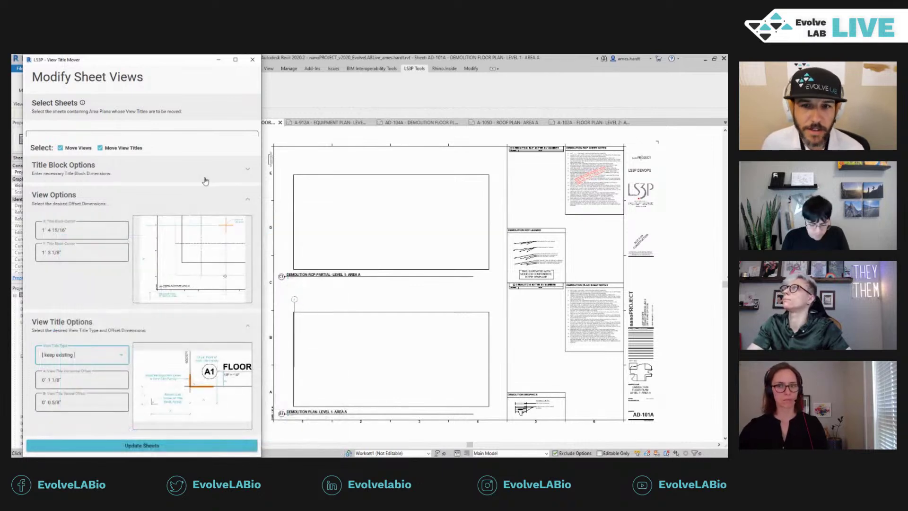
click(82, 170)
mouse_move(178, 211)
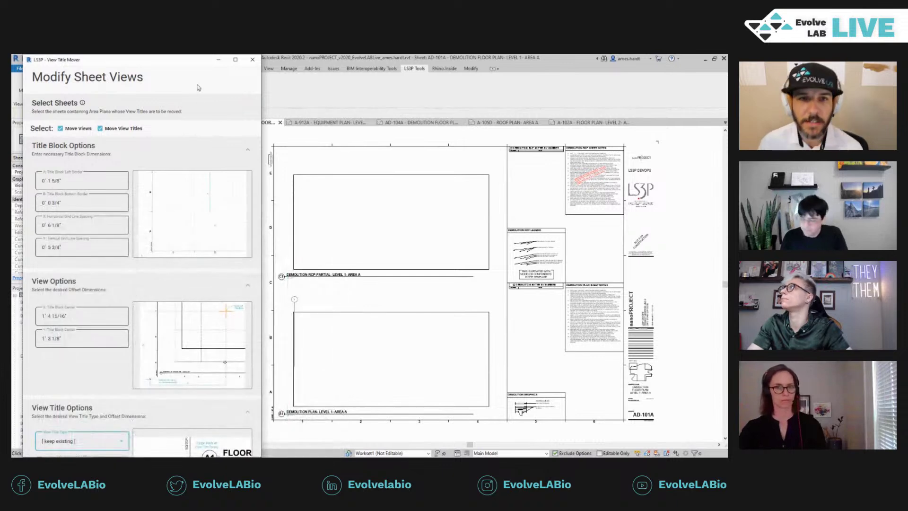
click(247, 156)
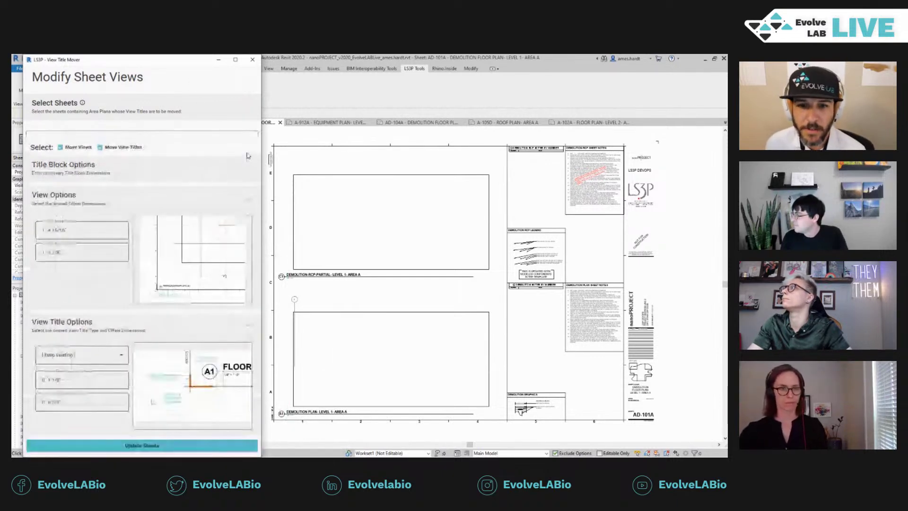
mouse_move(211, 393)
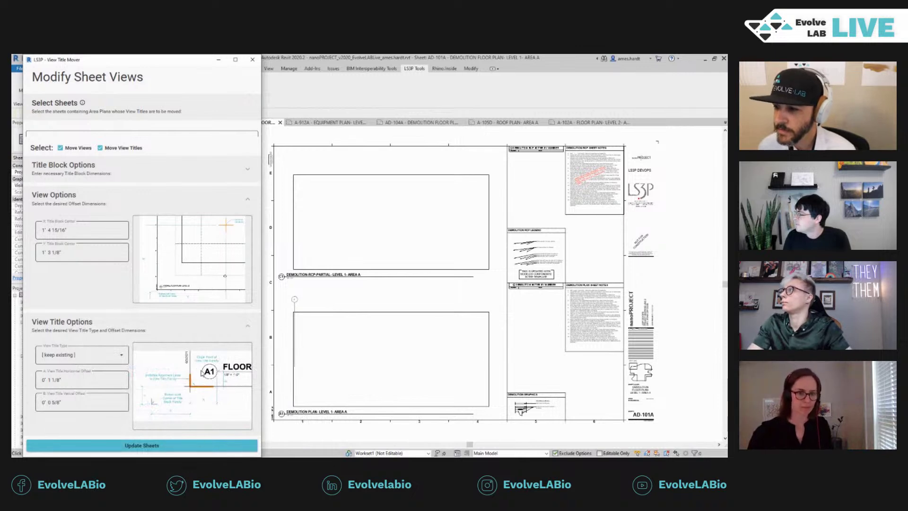
mouse_move(202, 373)
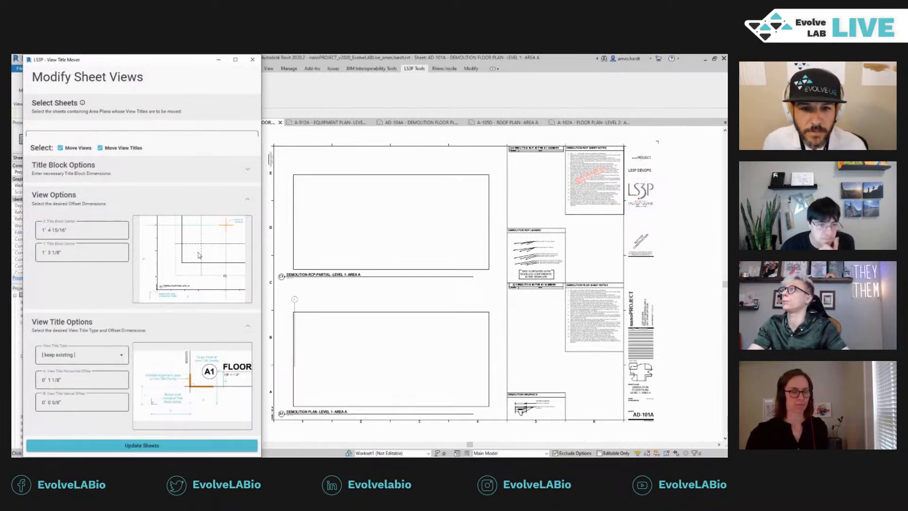
mouse_move(199, 255)
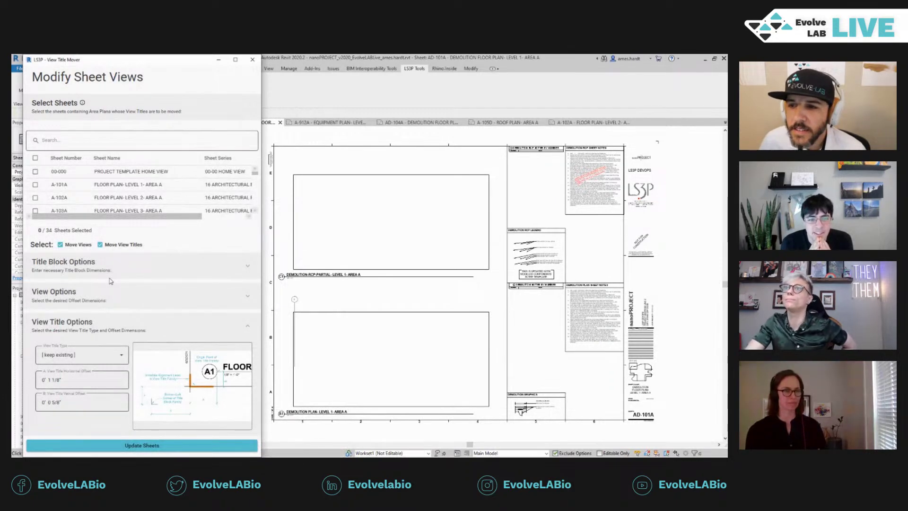
click(105, 385)
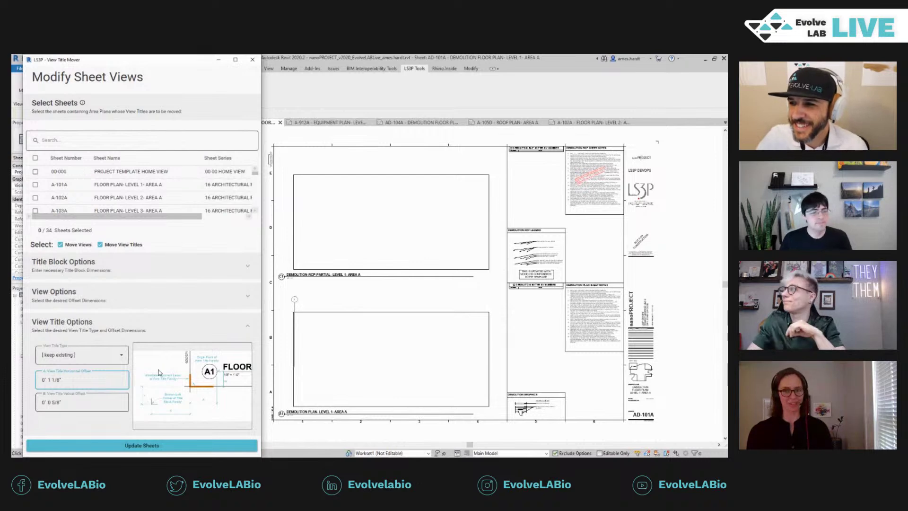
- Check Title Block Options, replace the expanded View Title Options with View Options, and select the Level 1 Area A demolition plan viewport
mouse_move(159, 372)
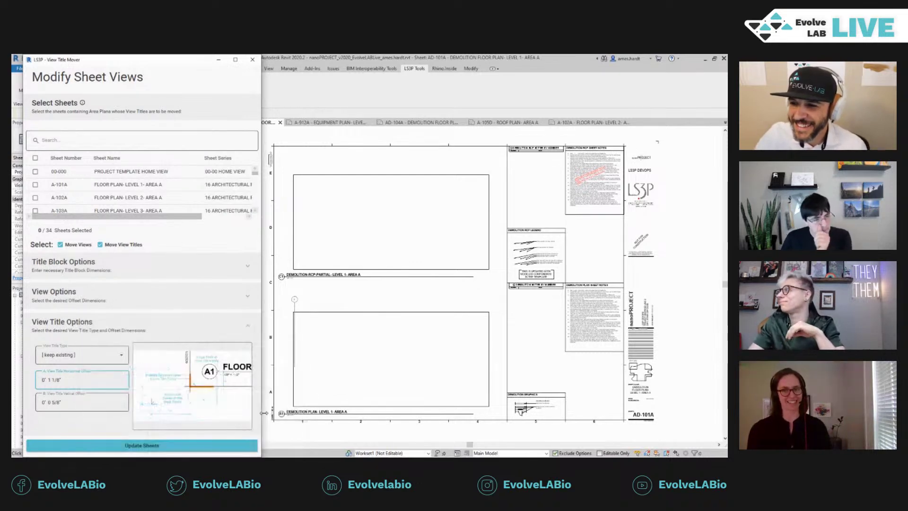
mouse_move(242, 416)
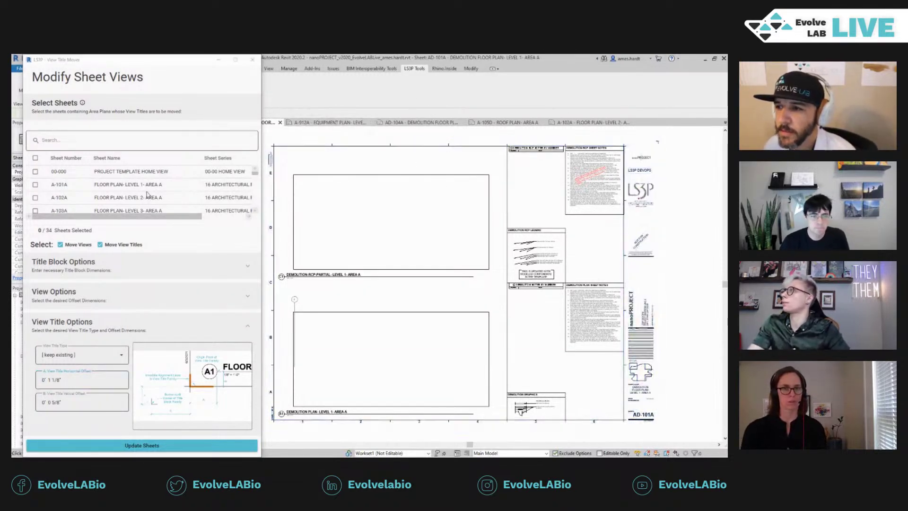
click(102, 269)
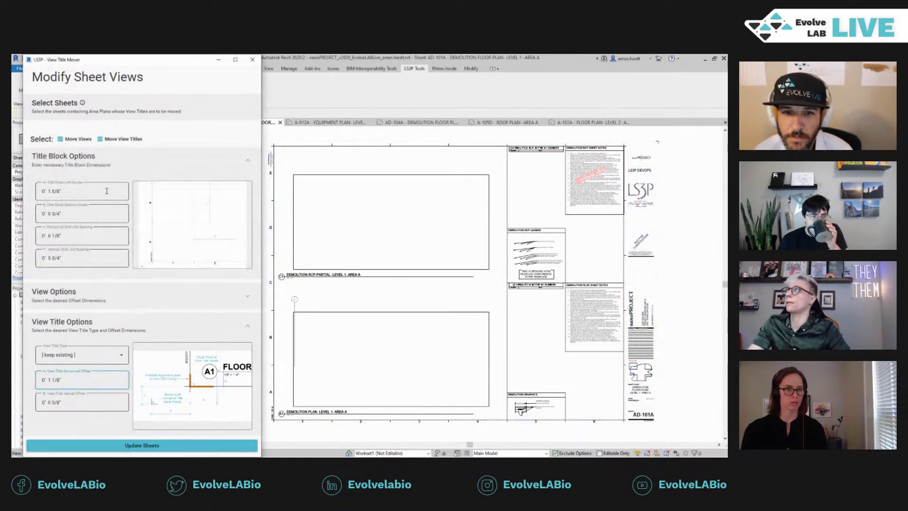
click(112, 161)
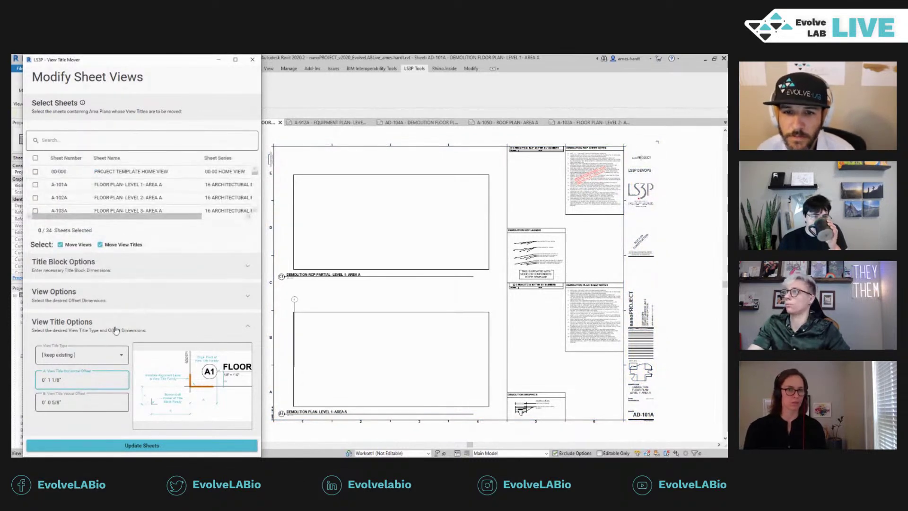
click(116, 328)
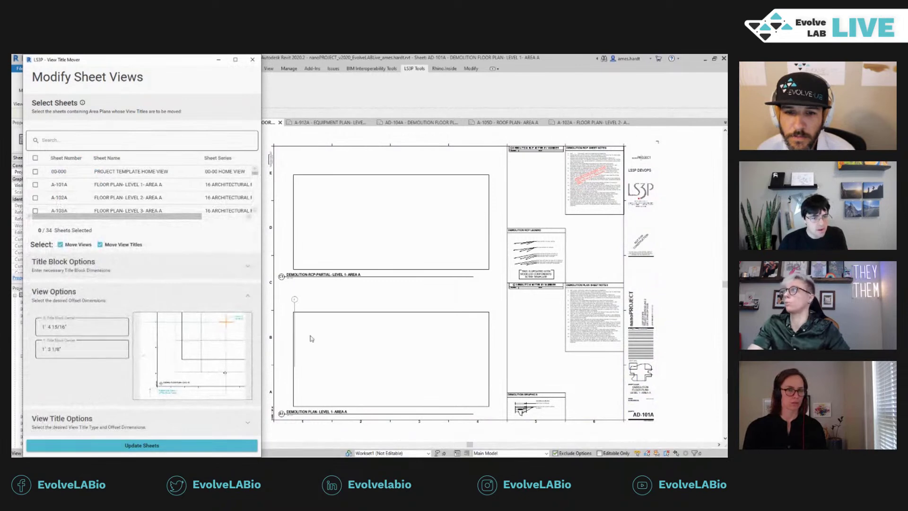
click(337, 298)
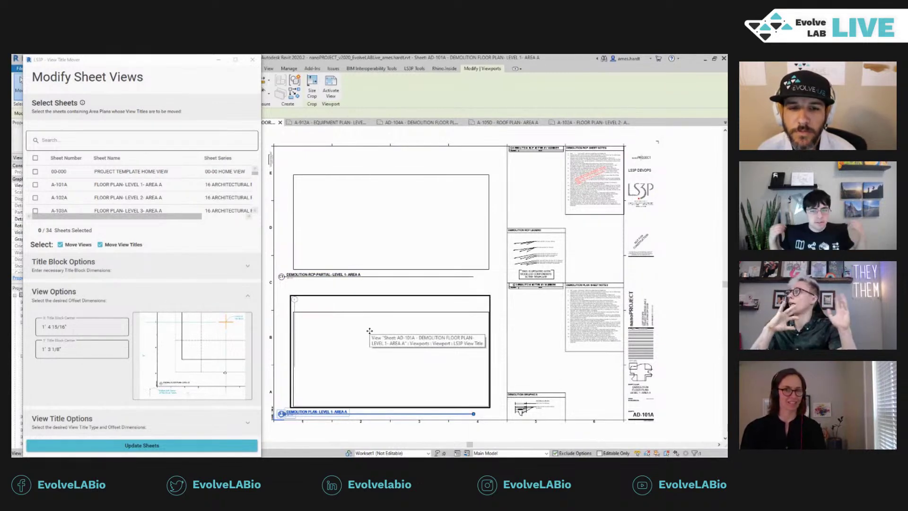
- Expand Title Block Options alongside View Options and review the border and grid line spacing settings, ending on Vertical Grid Line Spacing
click(95, 265)
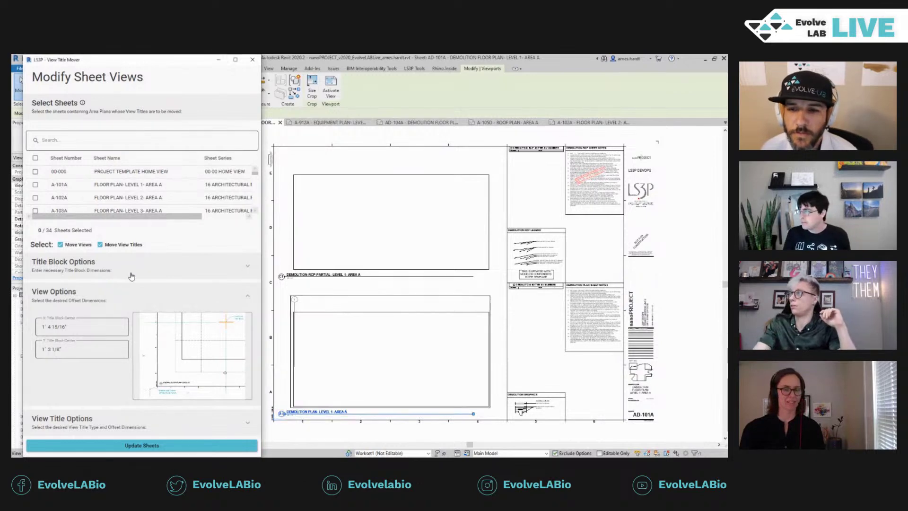
click(73, 237)
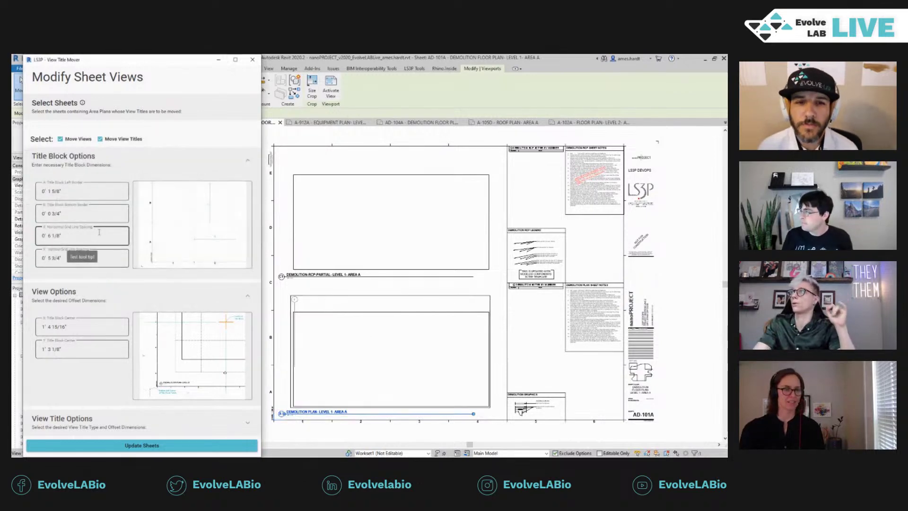
click(100, 258)
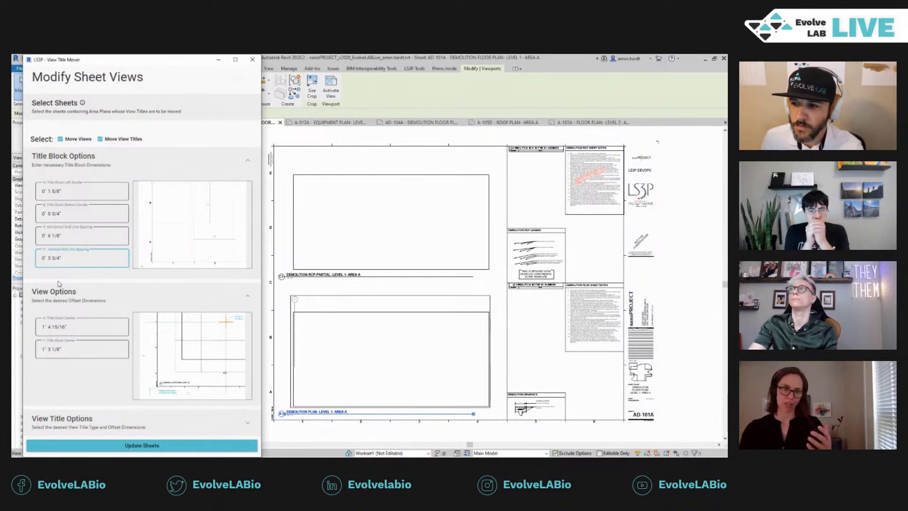
mouse_move(206, 350)
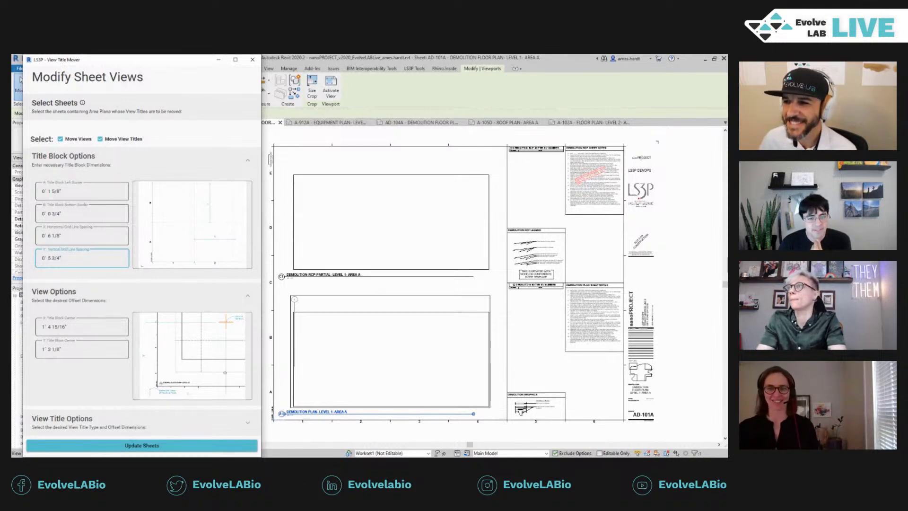
- Switch to the Photos window, enlarge it, and examine the animated GIF of view titles being realigned on four sheets
key(alt+Tab)
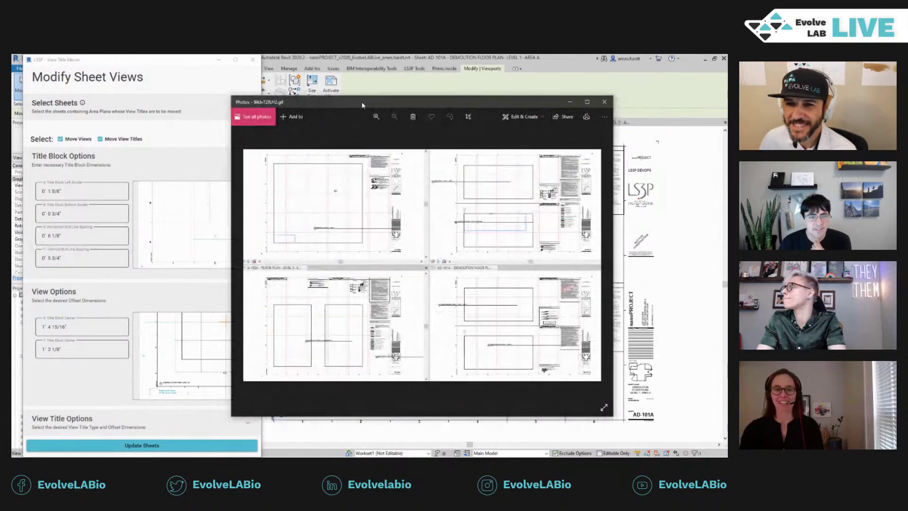
double_click(362, 104)
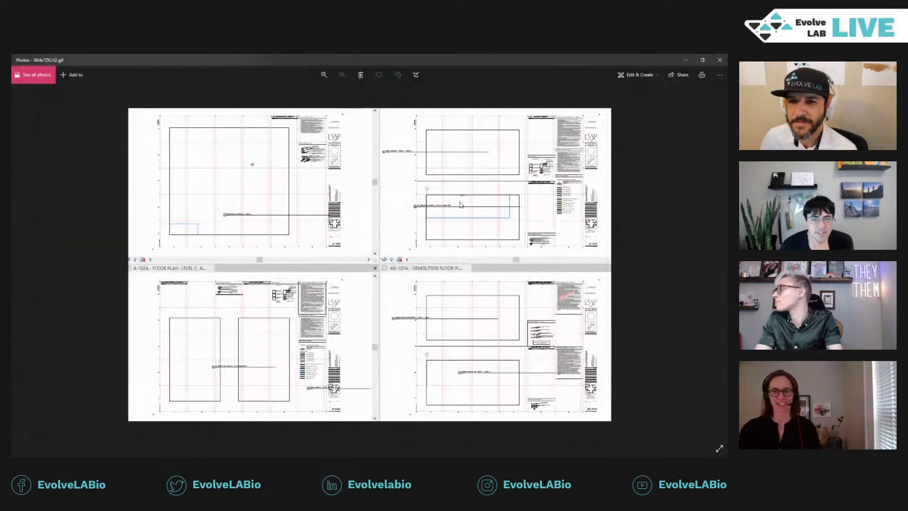
scroll(470, 206, up, 2)
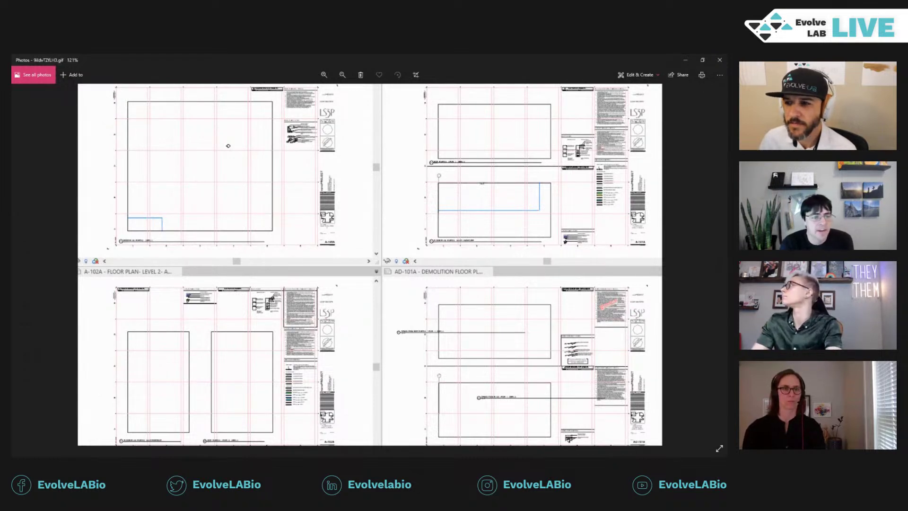
click(721, 451)
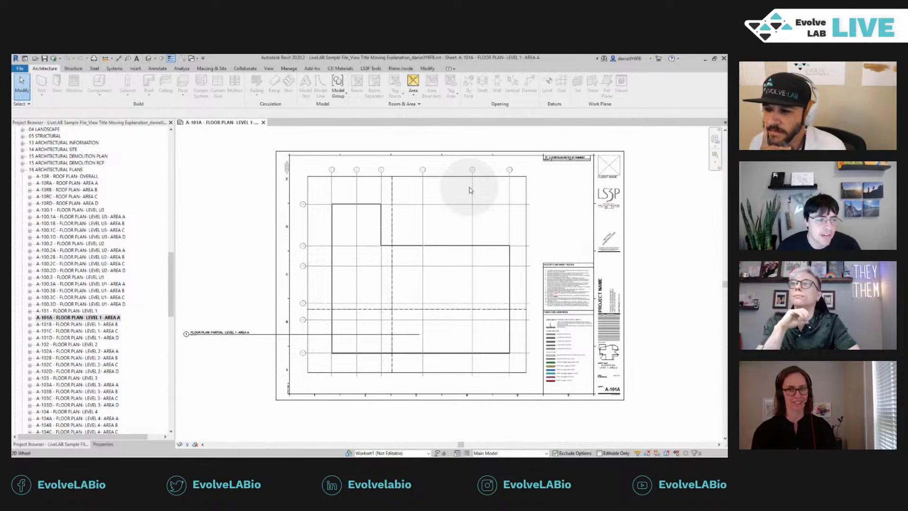
- Nudge the view title of the Level 1 Area A floor plan slightly to the right on sheet A-101A
click(192, 335)
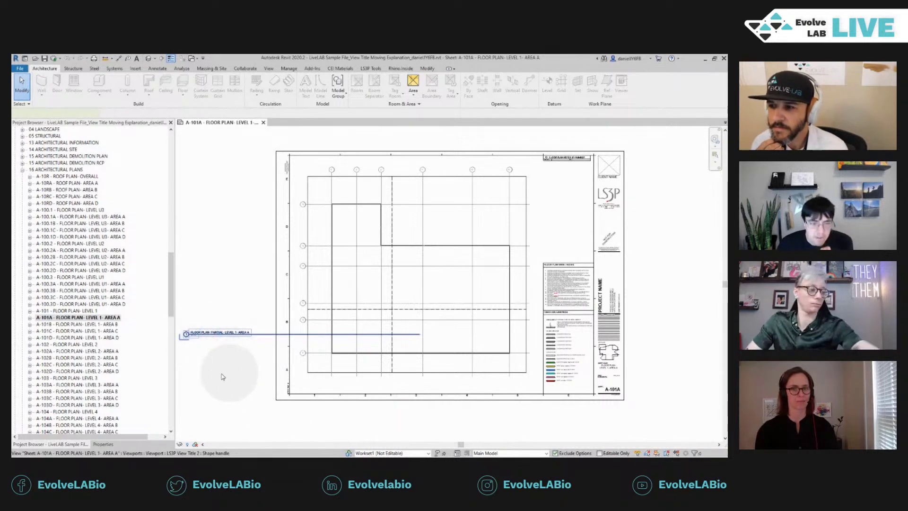
click(207, 333)
mouse_move(209, 333)
mouse_down()
mouse_move(234, 320)
mouse_move(215, 333)
mouse_up()
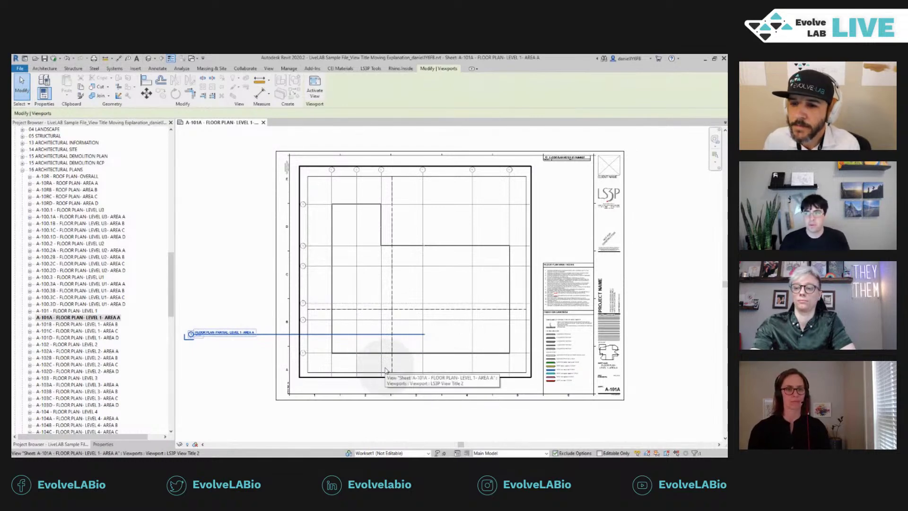
click(225, 369)
click(233, 334)
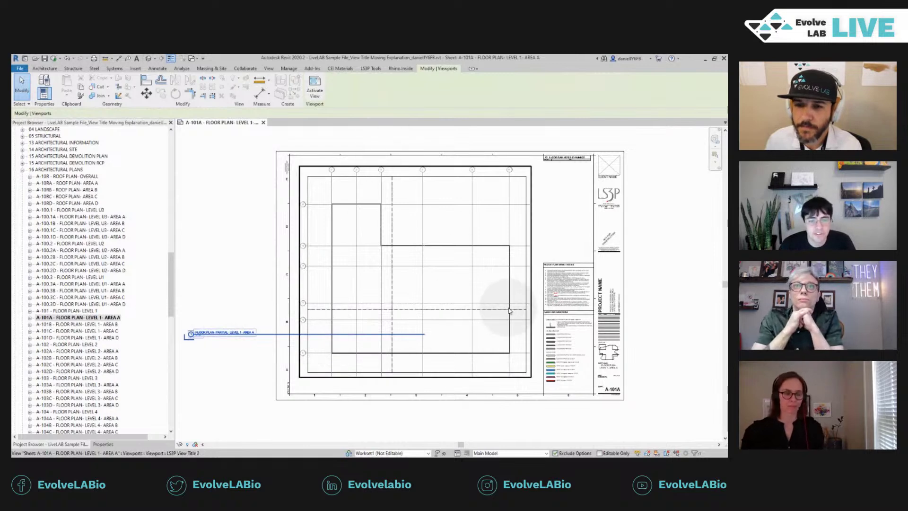
- Move the Level 1 Area A viewport down and right on the sheet, drag it back, and undo the last move
scroll(509, 310, down, 1)
scroll(443, 303, down, 1)
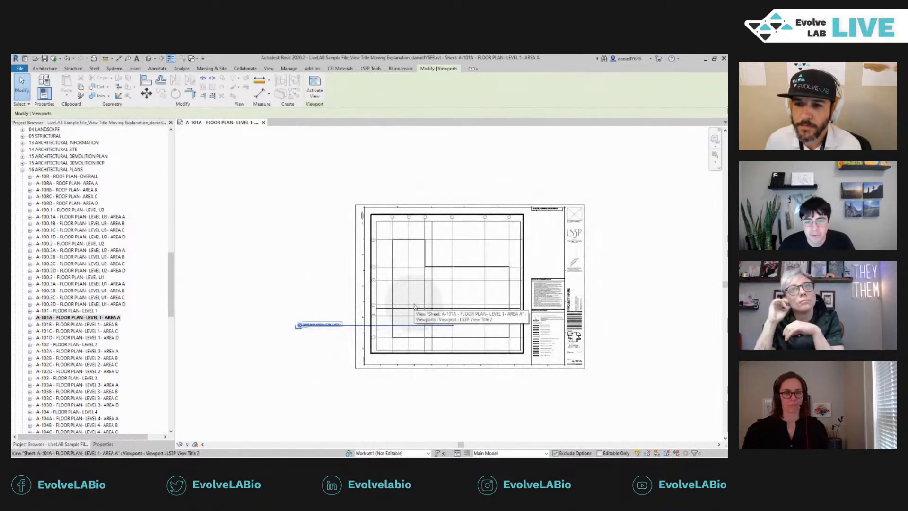
drag(404, 304, 473, 344)
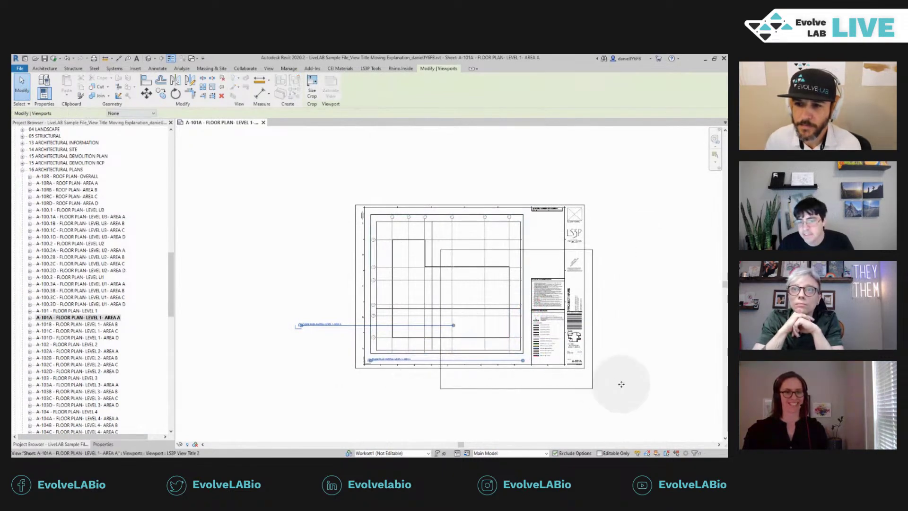
click(605, 422)
click(528, 306)
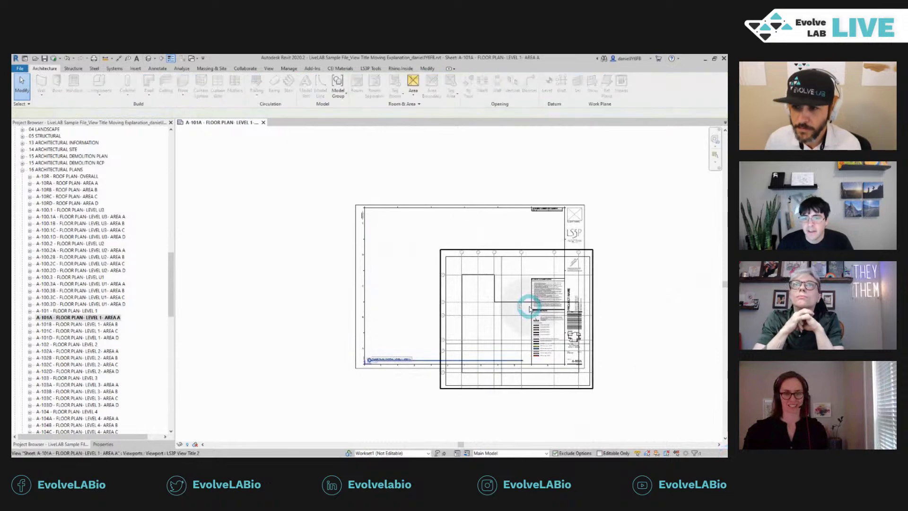
drag(511, 321, 443, 285)
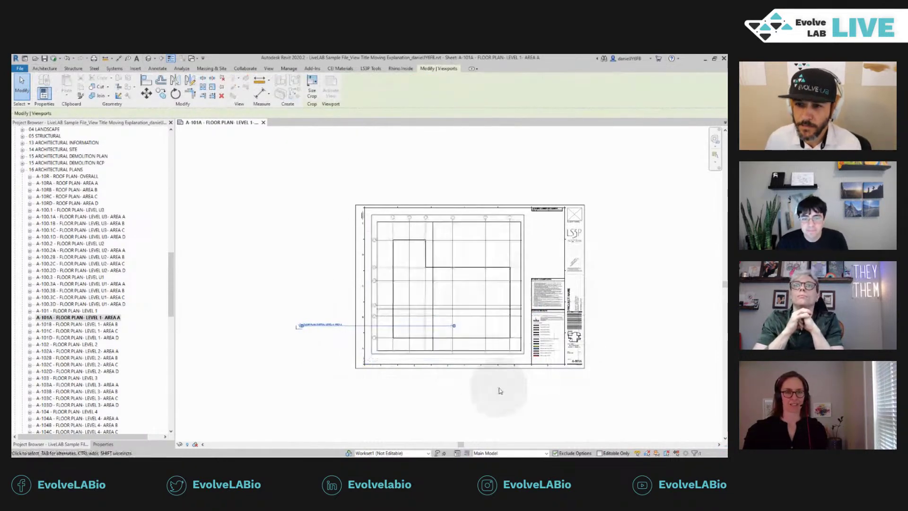
click(247, 391)
key(ctrl+z)
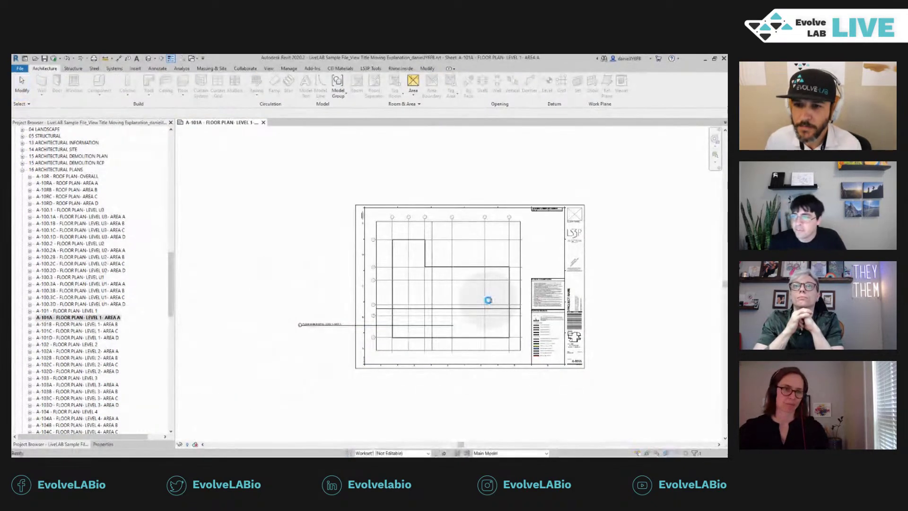
- Show the Level 1 partial floor plans in the Project Browser and delete the Area A viewport from sheet A-101A
click(417, 288)
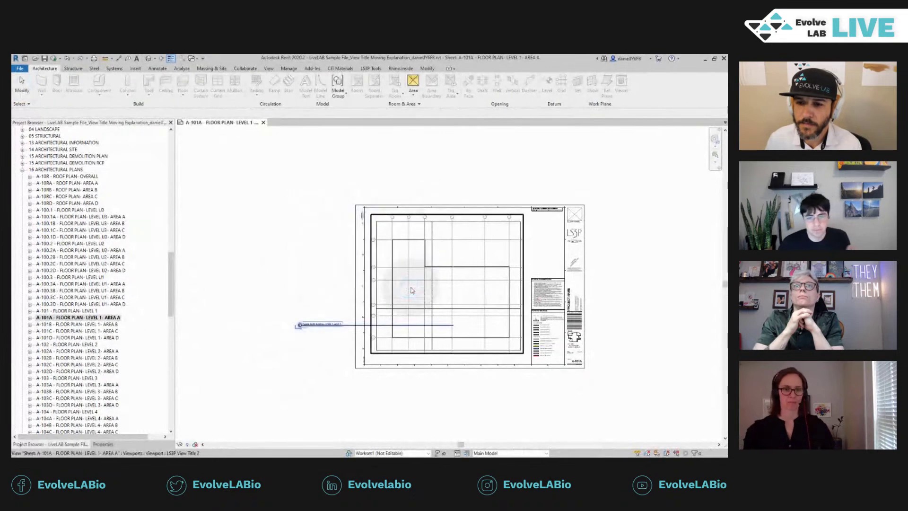
click(411, 287)
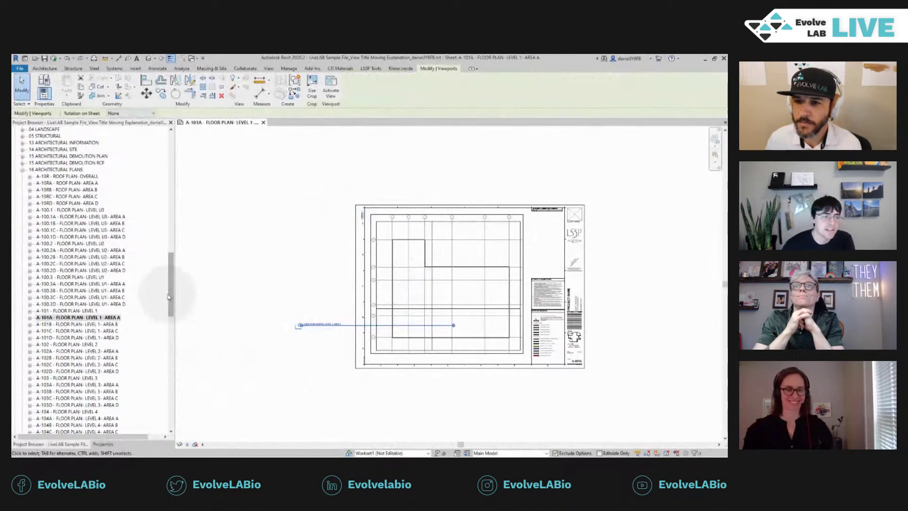
drag(172, 296, 161, 135)
click(206, 241)
click(285, 227)
click(395, 284)
click(419, 290)
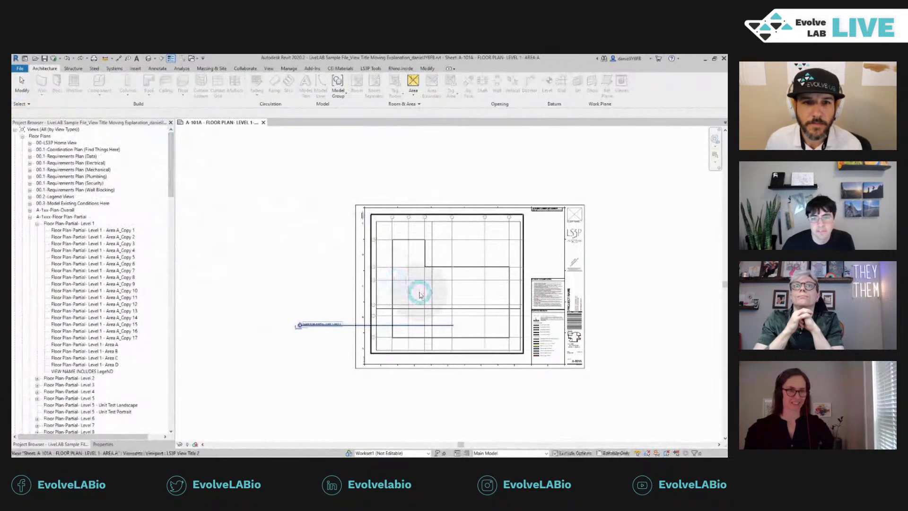
click(420, 292)
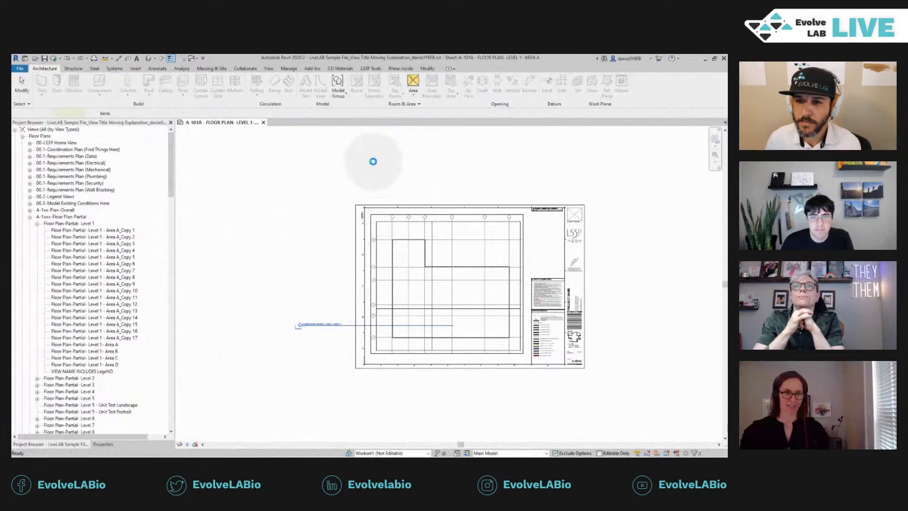
- Place the Floor Plan-Partial- Level 1- Area A view on sheet A-101A, within the empty drawing area beside the notes
click(97, 345)
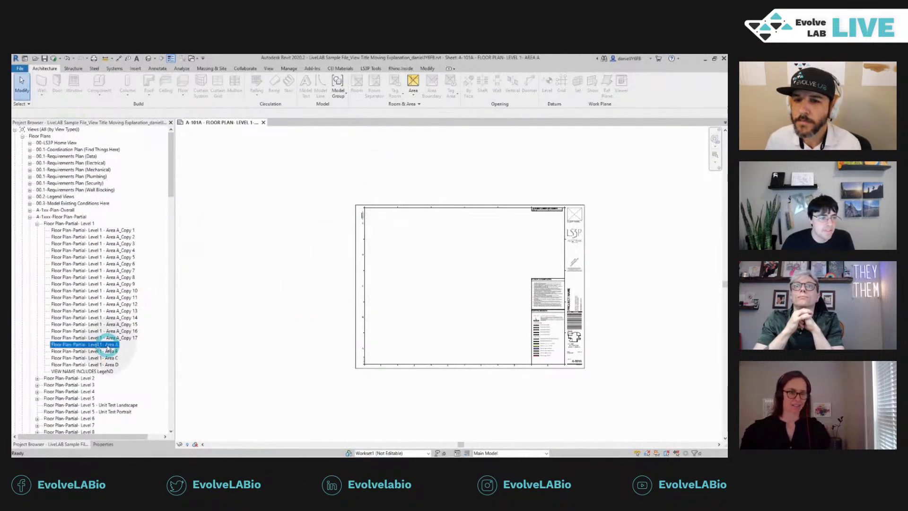
drag(97, 346, 458, 276)
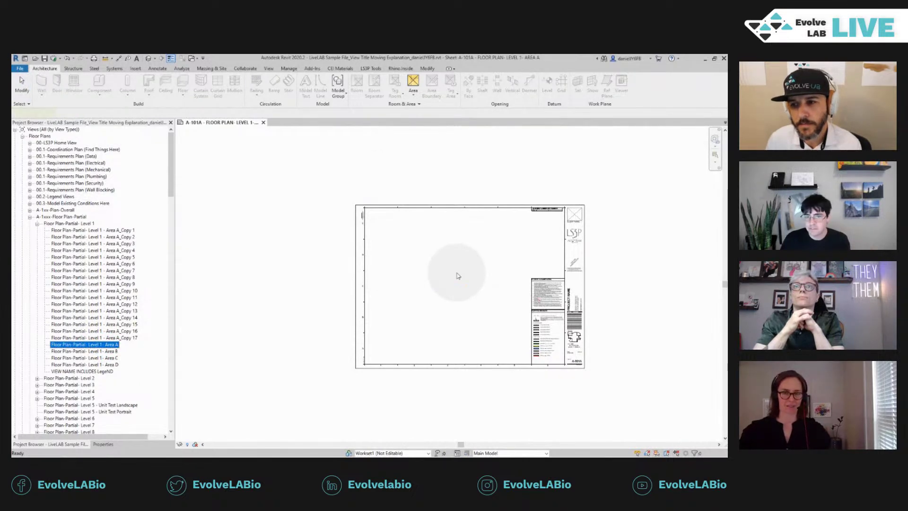
mouse_move(457, 276)
mouse_down()
mouse_move(468, 281)
mouse_move(458, 304)
mouse_move(450, 291)
mouse_up()
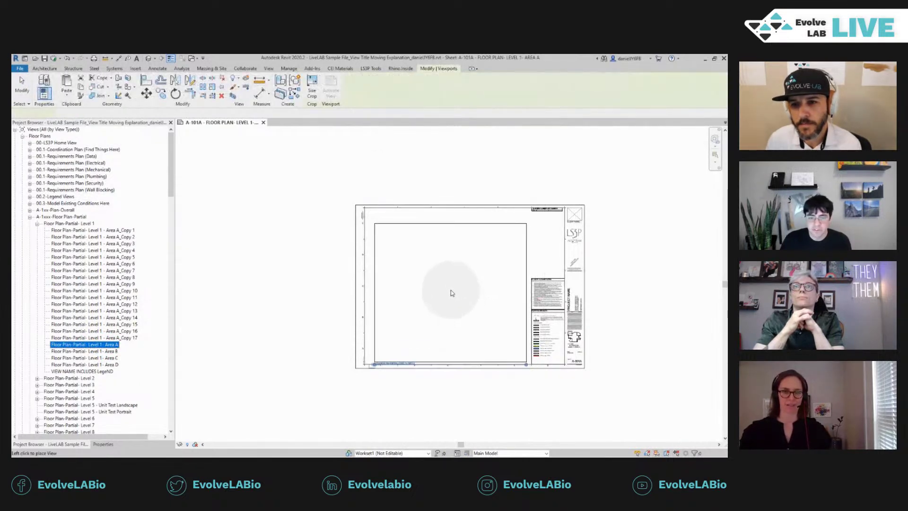
click(449, 282)
click(375, 371)
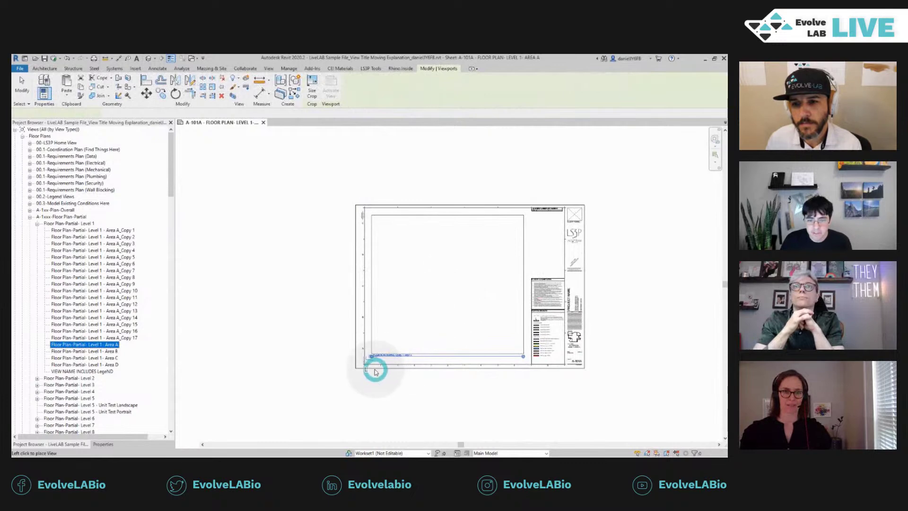
- Capture the sheet area around the new view title in ShareX and circle where the title line meets the number bubble
scroll(376, 364, up, 6)
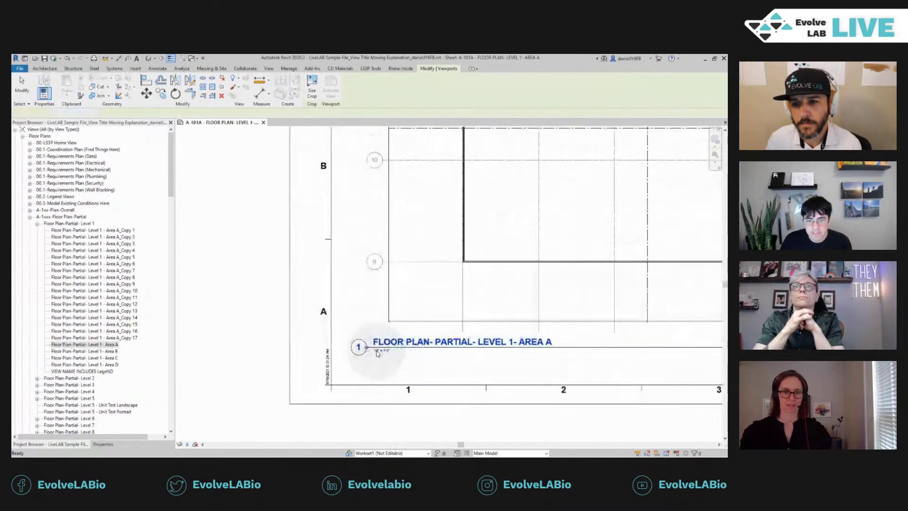
scroll(373, 360, up, 4)
click(358, 417)
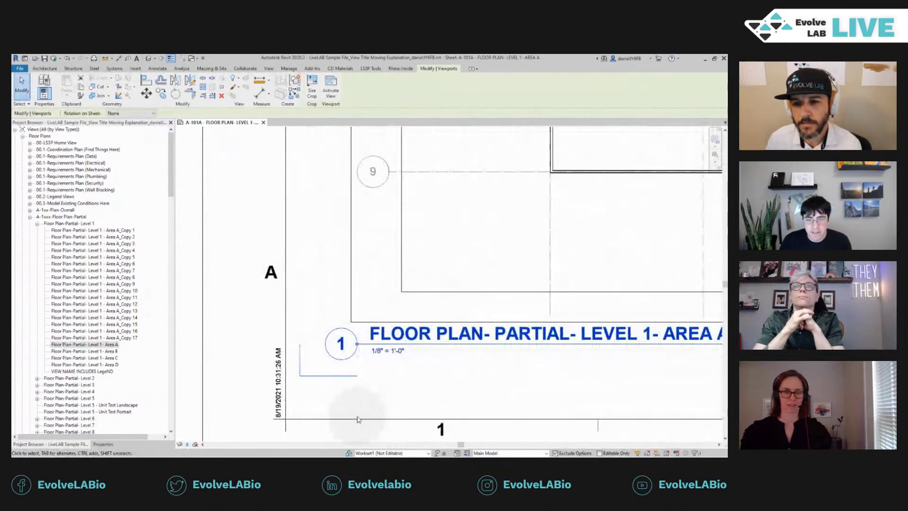
key(ctrl+Print)
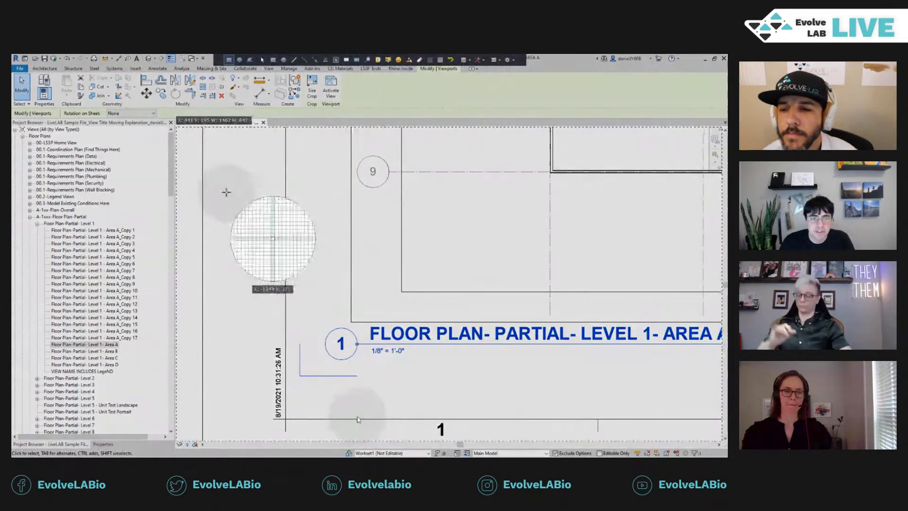
drag(226, 191, 520, 416)
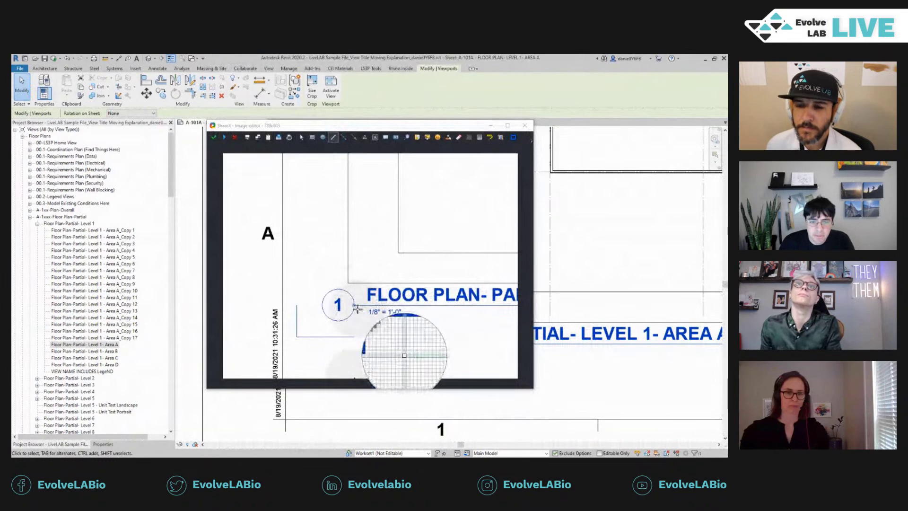
mouse_move(355, 308)
mouse_down()
mouse_move(348, 304)
mouse_move(356, 306)
mouse_up()
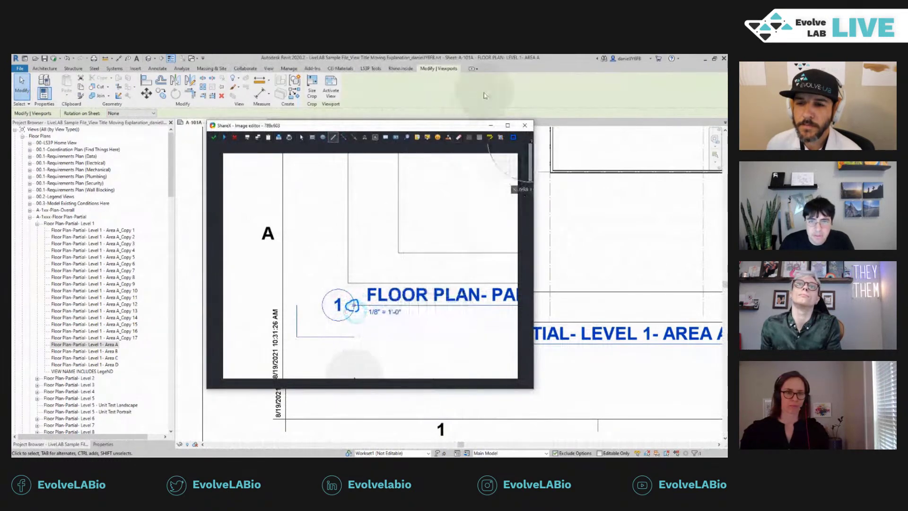
- Set the drawing color for the freehand annotations on the ShareX capture to red
click(513, 137)
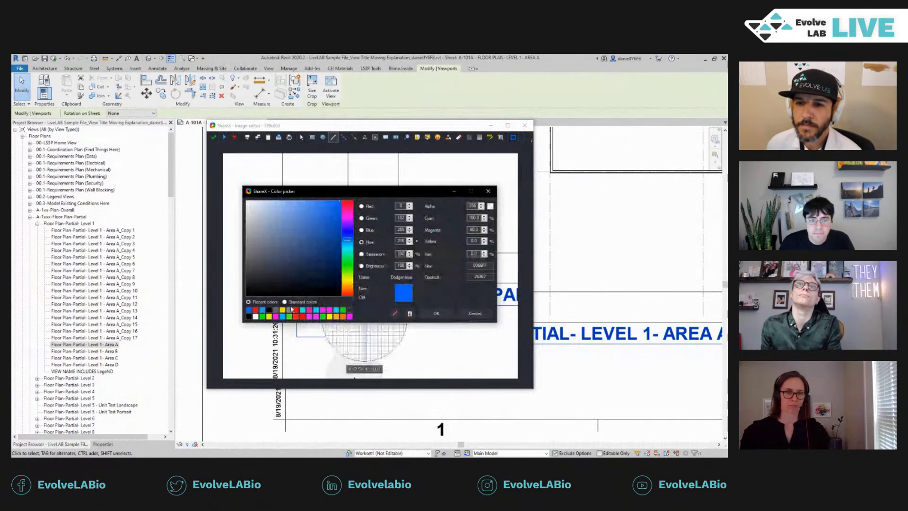
click(255, 310)
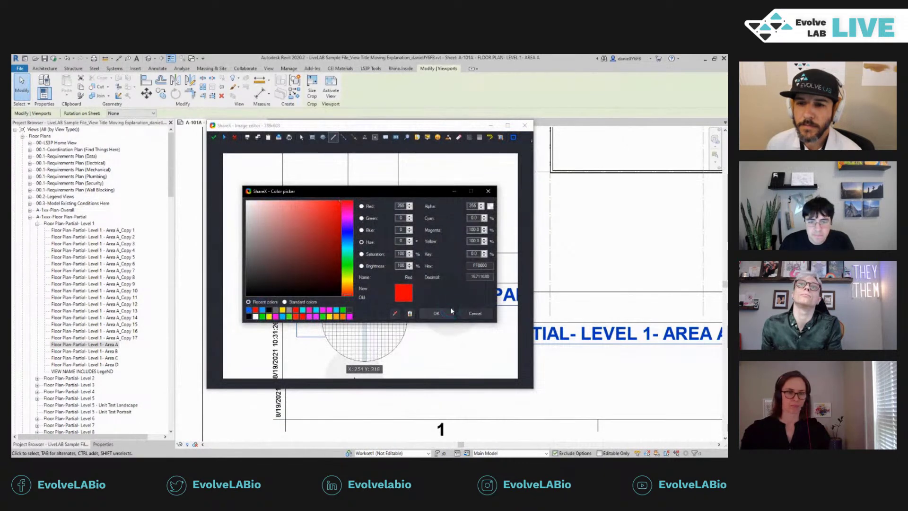
click(450, 312)
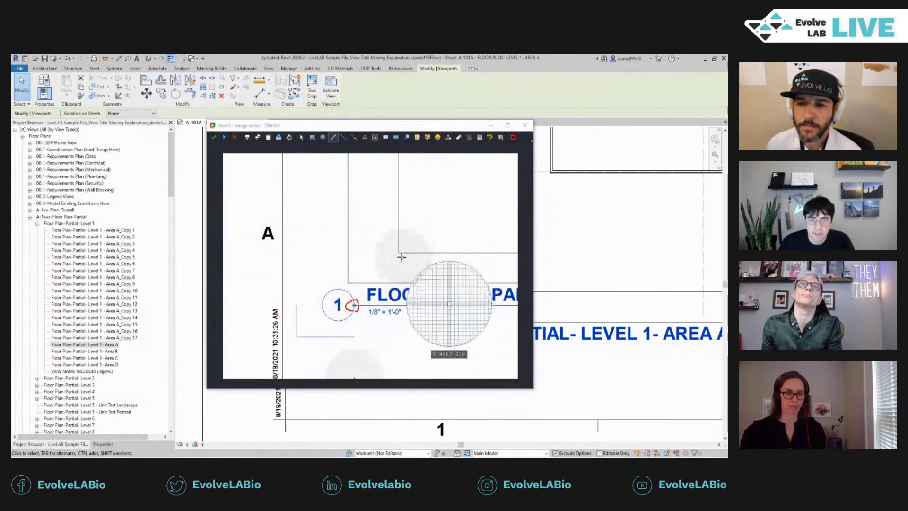
- Circle the crop region corner, draw an arrow to the viewport edge, connect the corner to the title line's start, and discard the capture
mouse_move(403, 247)
mouse_down()
mouse_move(384, 224)
mouse_move(347, 225)
mouse_up()
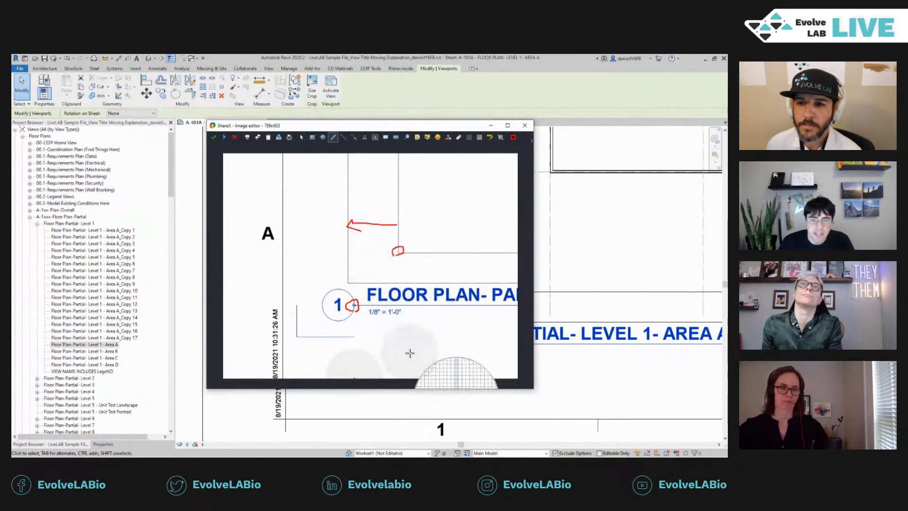
click(361, 300)
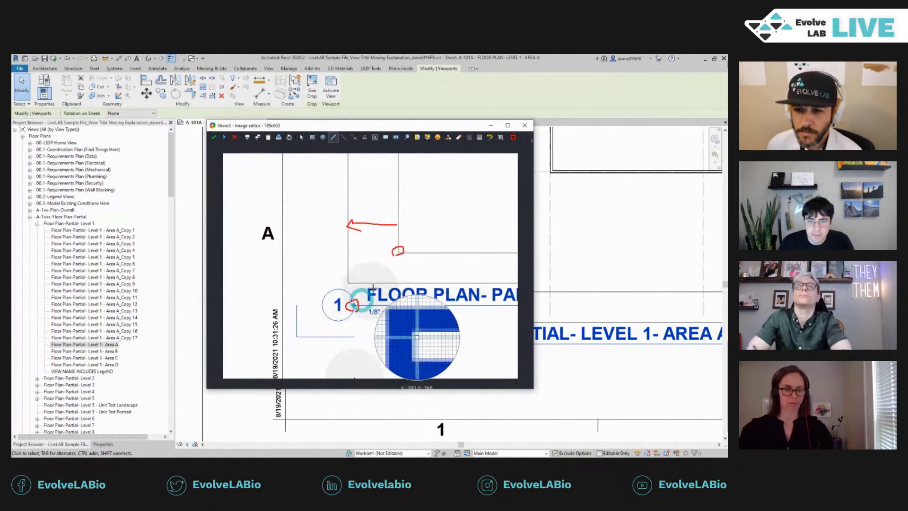
drag(398, 251, 354, 304)
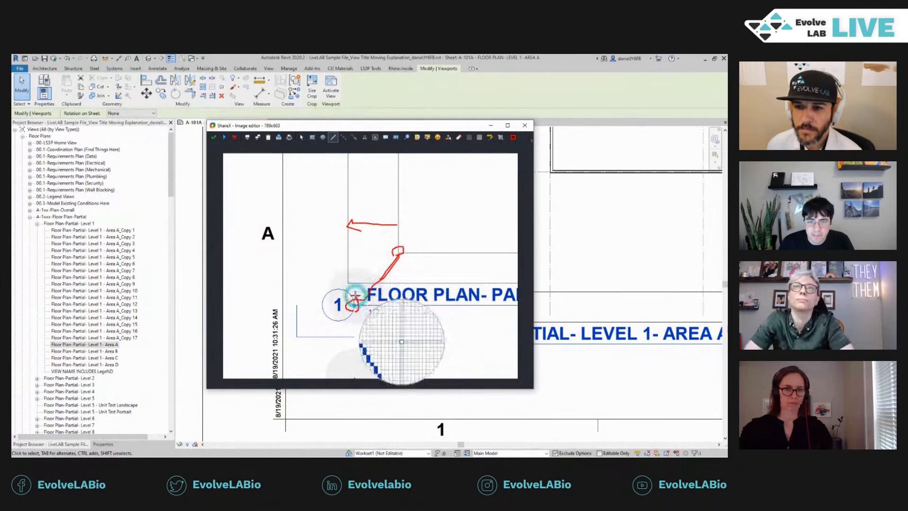
click(235, 139)
scroll(316, 268, down, 1)
scroll(316, 268, up, 1)
key(Escape)
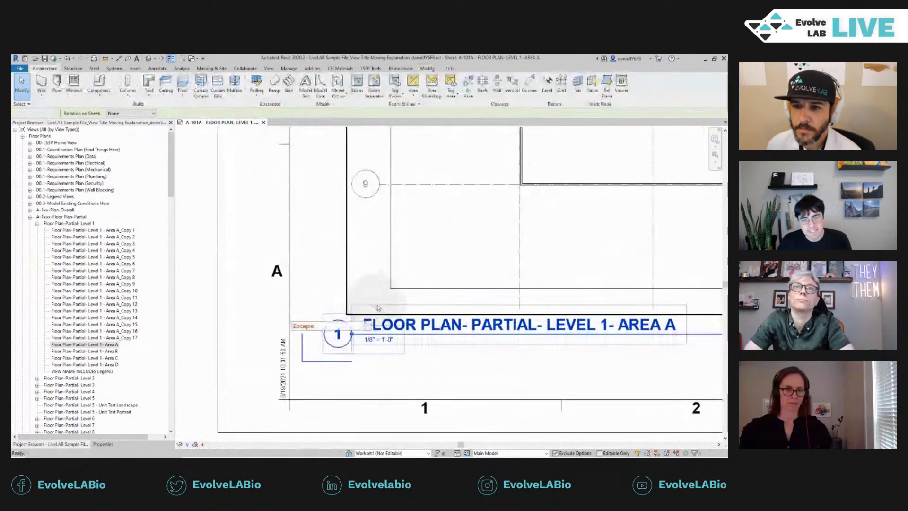
- Activate the Level 1 Area A view on the sheet, temporarily isolate its crop region, and deactivate the view
scroll(398, 264, down, 1)
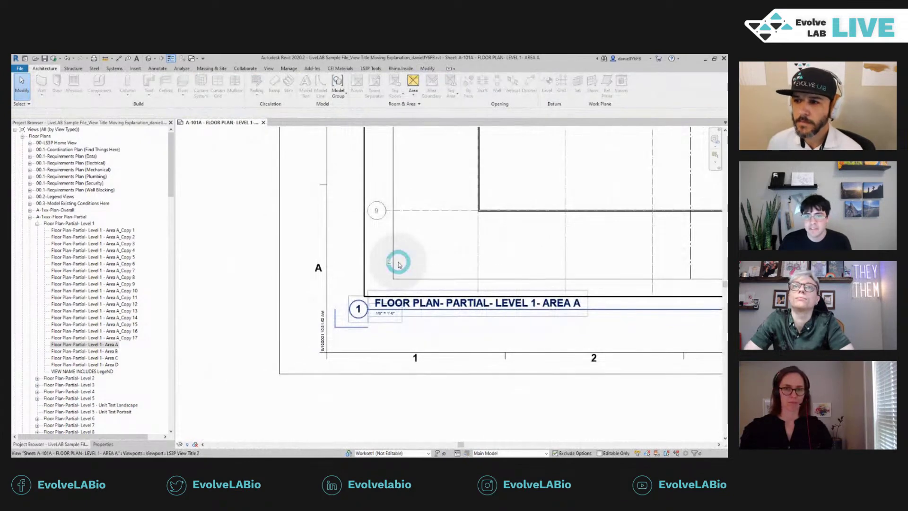
double_click(397, 258)
click(393, 251)
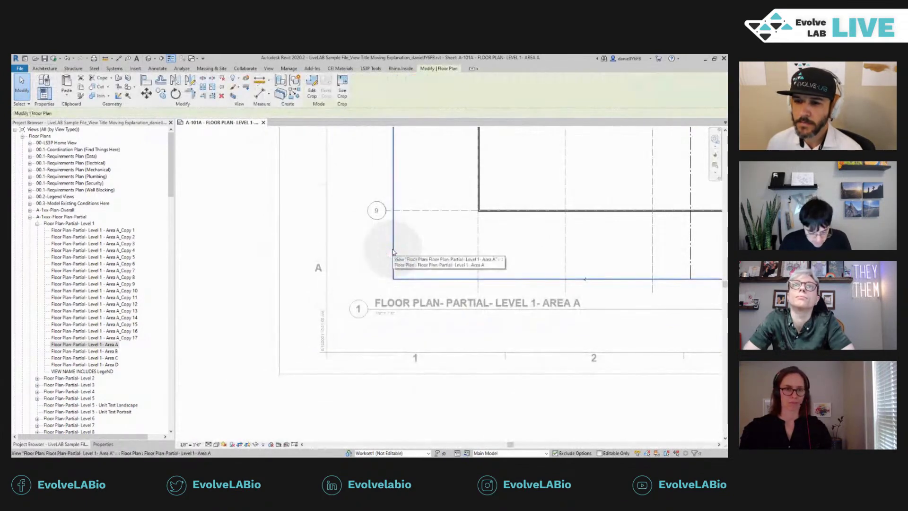
key(h)
key(i)
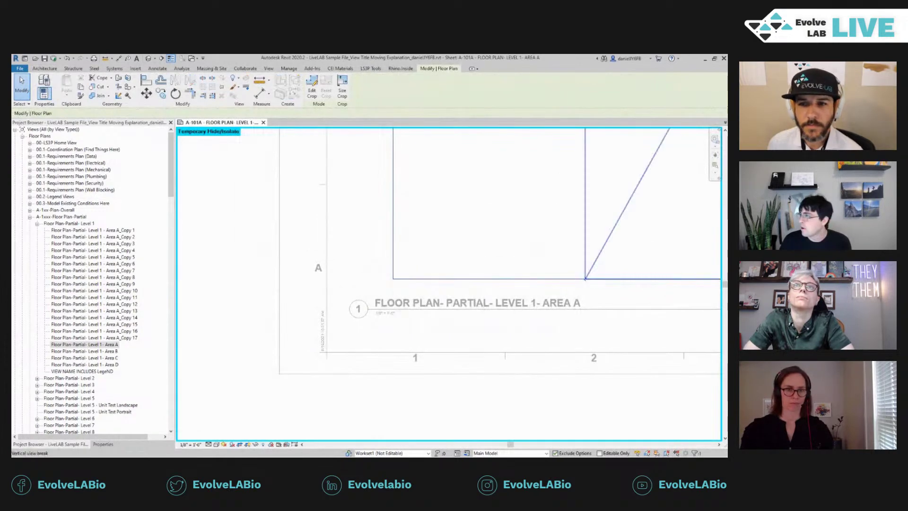
double_click(243, 257)
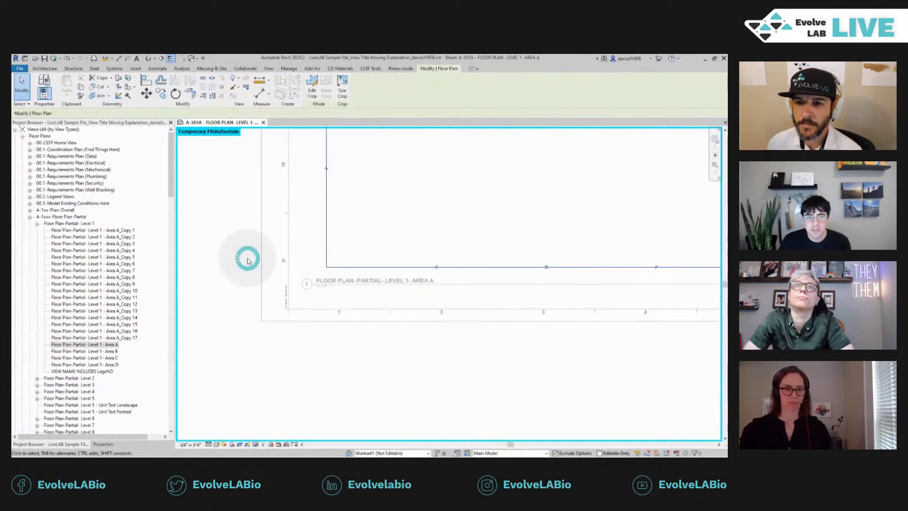
- Turn off Annotation Crop for the Level 1 Area A viewport
click(432, 260)
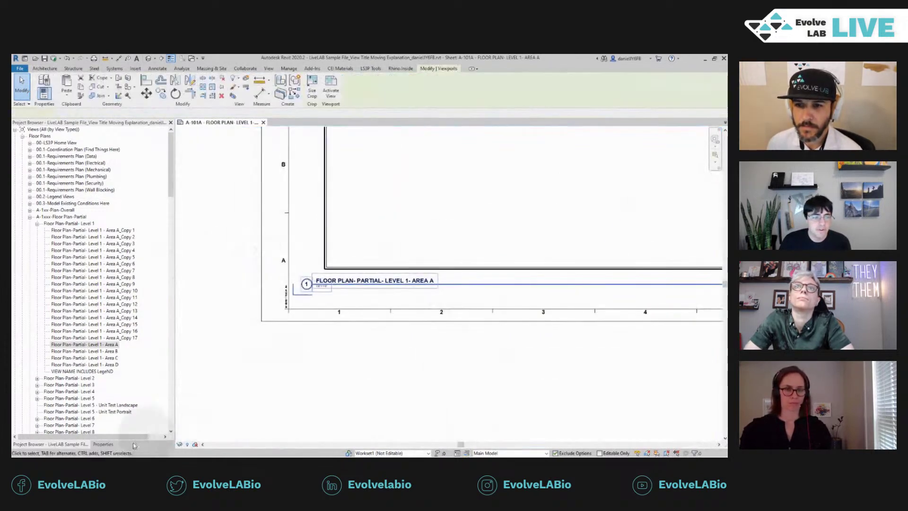
click(103, 444)
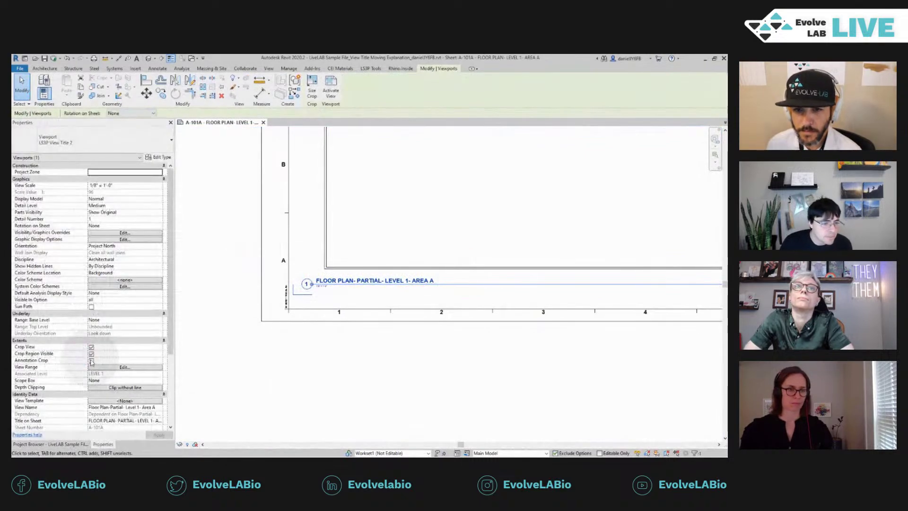
click(360, 379)
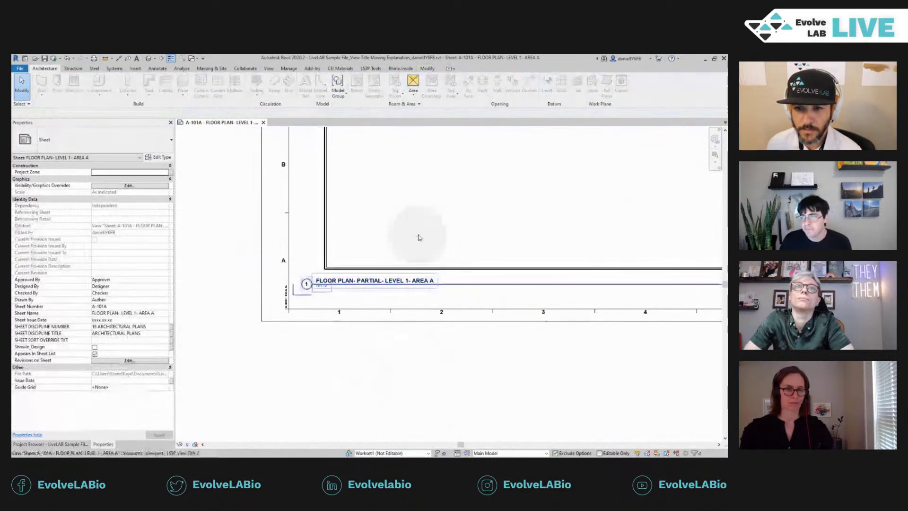
- Delete the Area A viewport and place Floor Plan-Partial- Level 1- Area A again, overlapping the lower-left corner of sheet A-101A
click(396, 235)
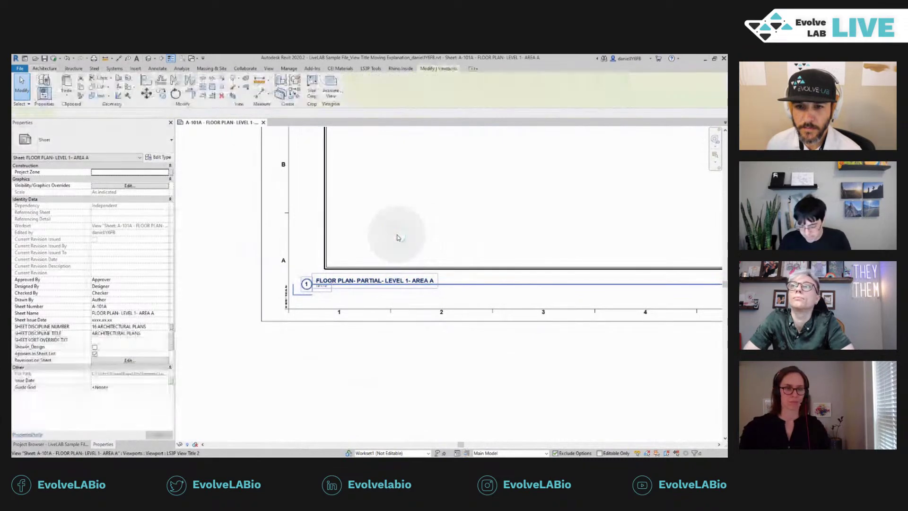
click(334, 268)
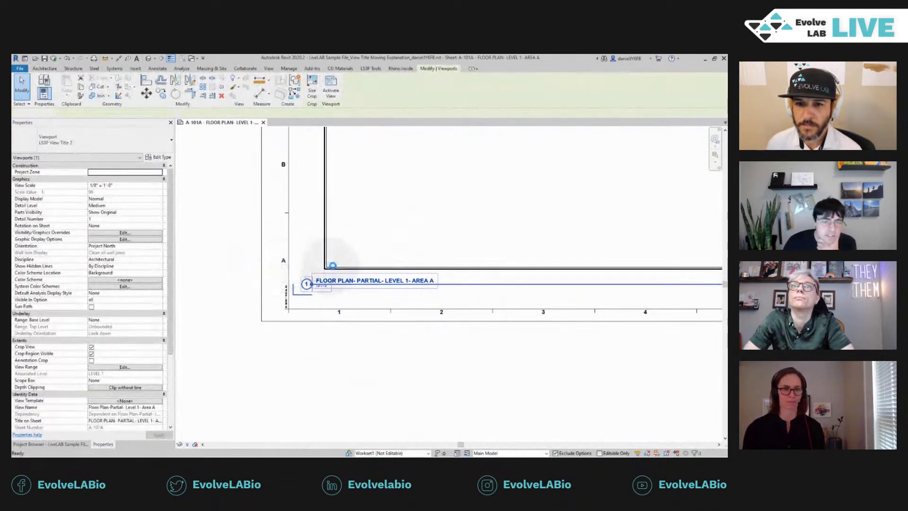
click(49, 444)
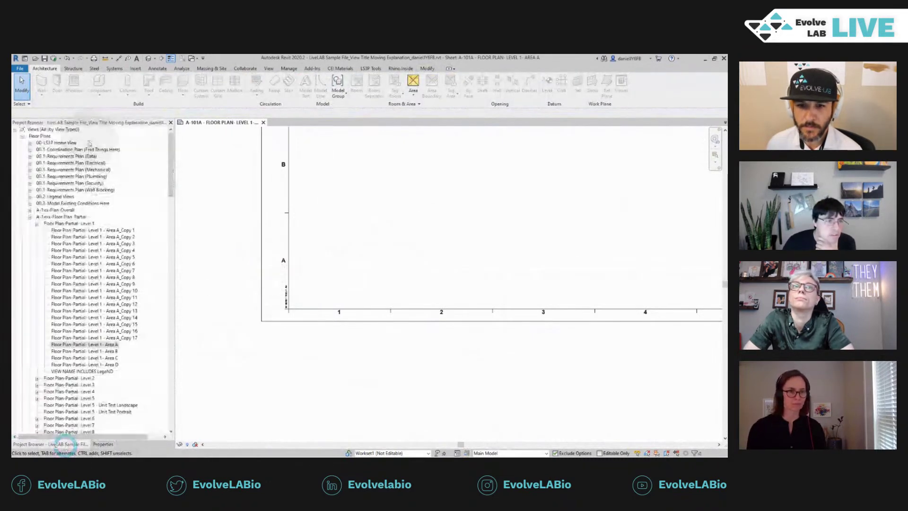
drag(90, 345, 458, 220)
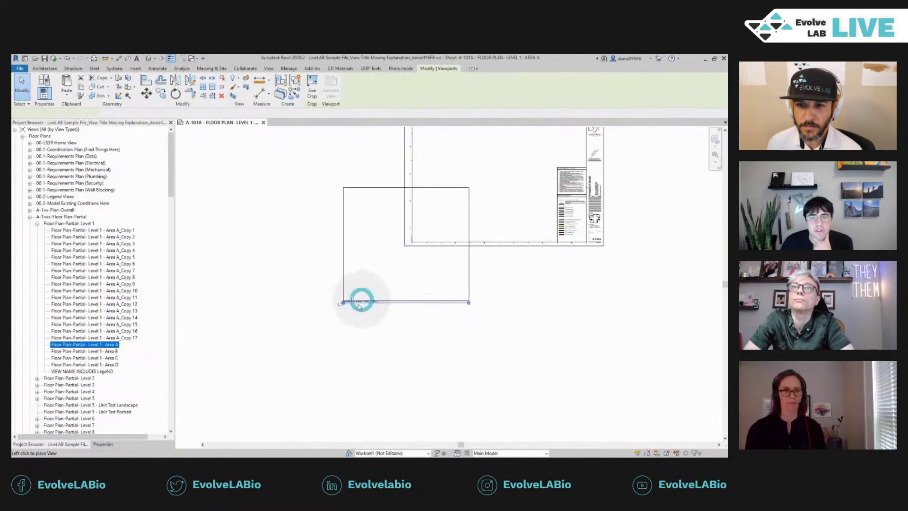
click(344, 305)
scroll(345, 306, up, 5)
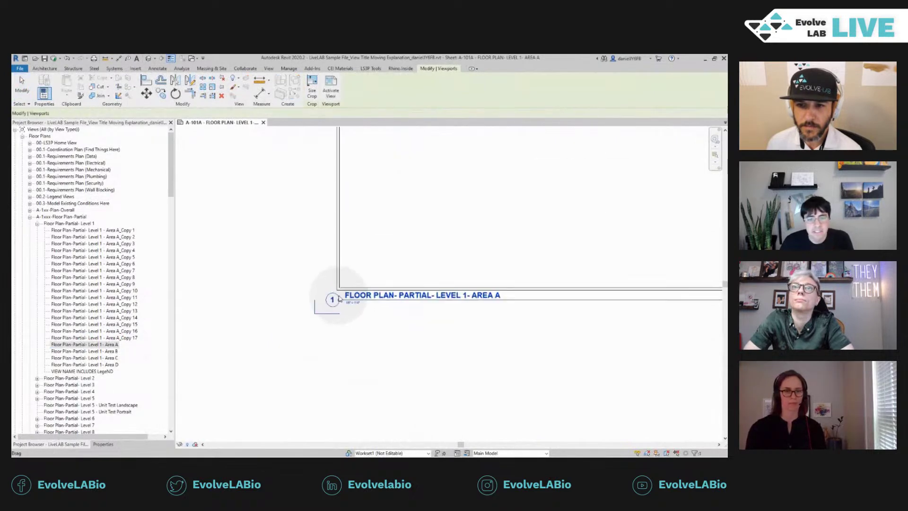
key(Escape)
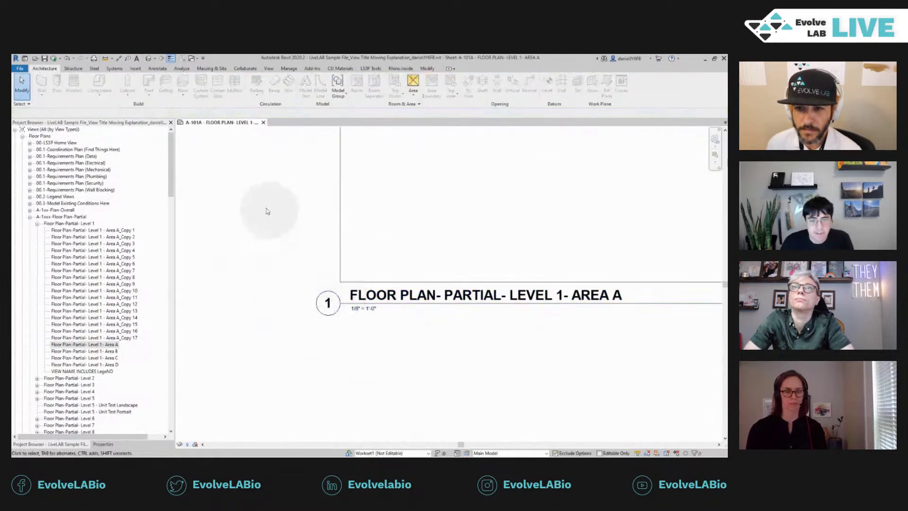
- Capture the area around the new view title in ShareX and mark the title line's start and the viewport corner directly above it
key(Print)
drag(268, 231, 465, 401)
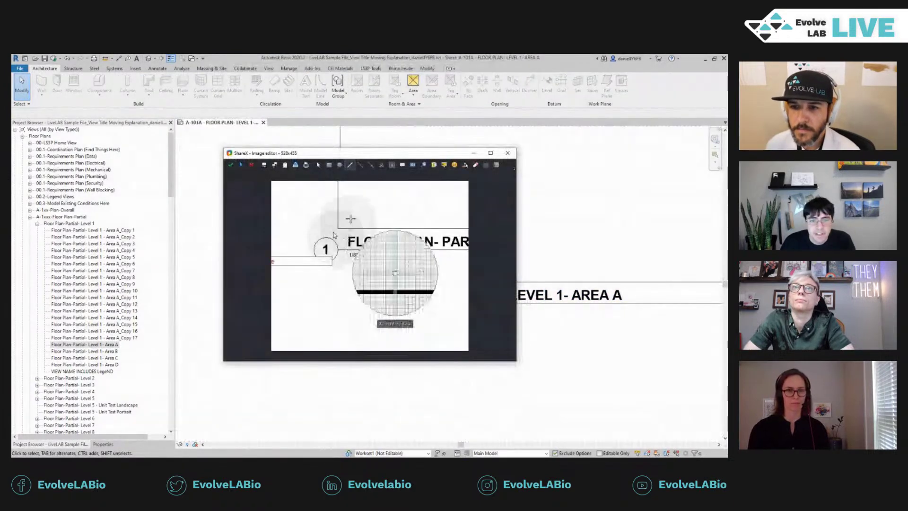
click(351, 165)
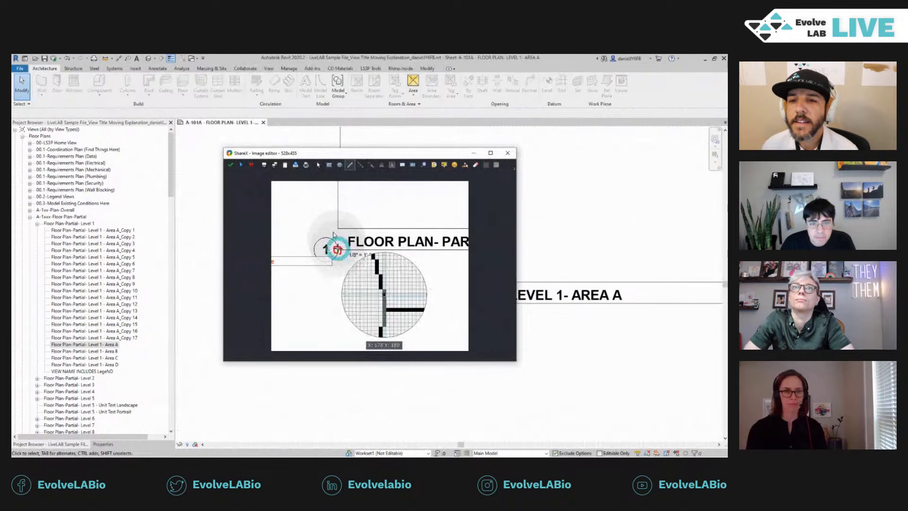
drag(337, 240, 338, 230)
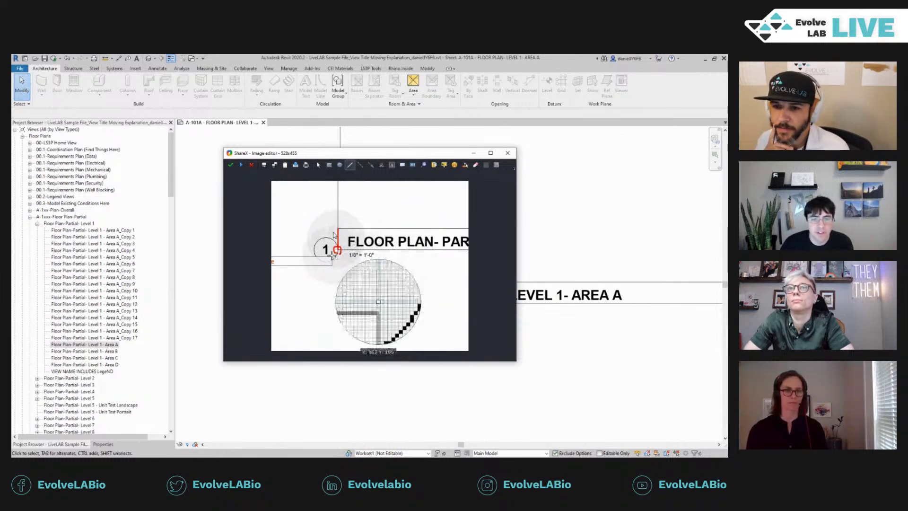
drag(335, 253, 344, 223)
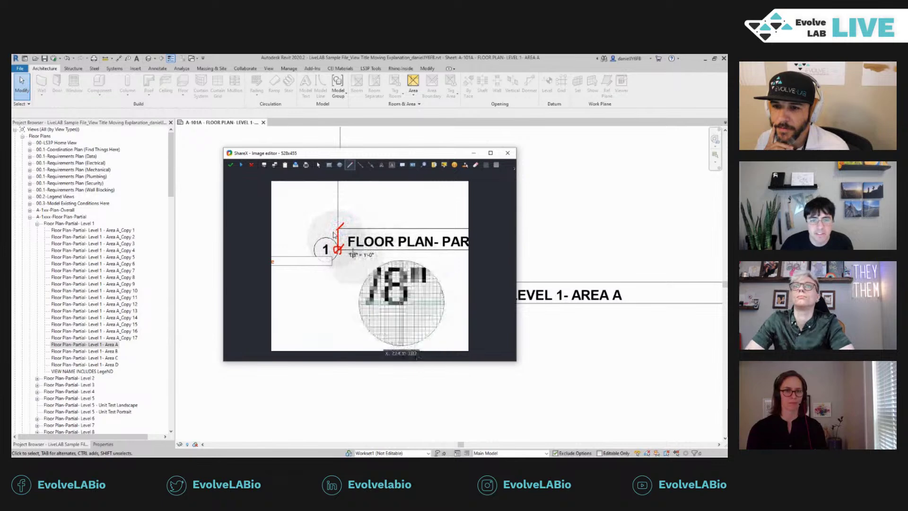
- Sketch a bracket from the title line up to the viewport's bottom edge and discard the capture
click(375, 242)
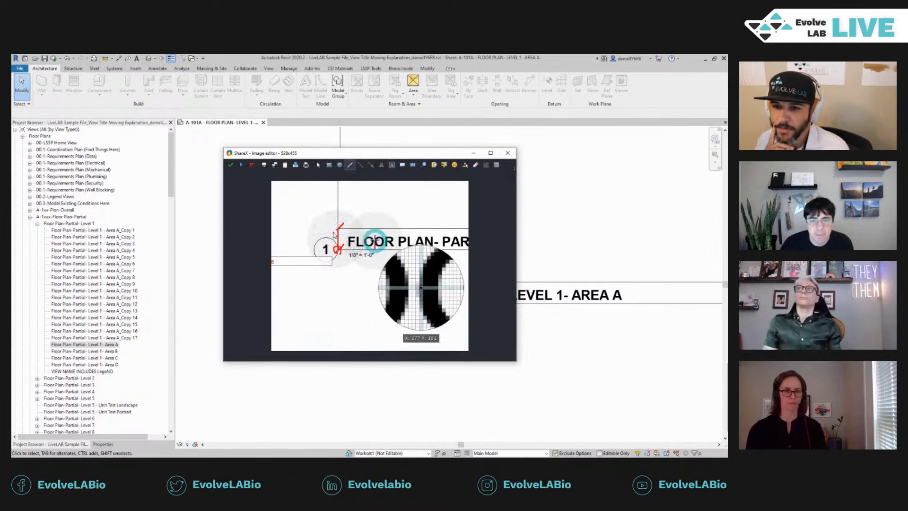
mouse_move(375, 241)
mouse_down()
mouse_move(375, 228)
mouse_move(392, 228)
mouse_move(399, 249)
mouse_up()
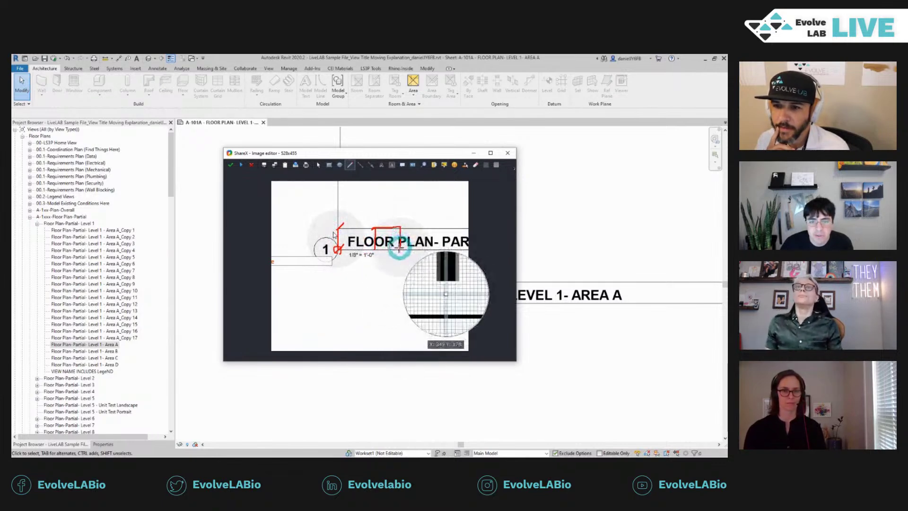
click(253, 165)
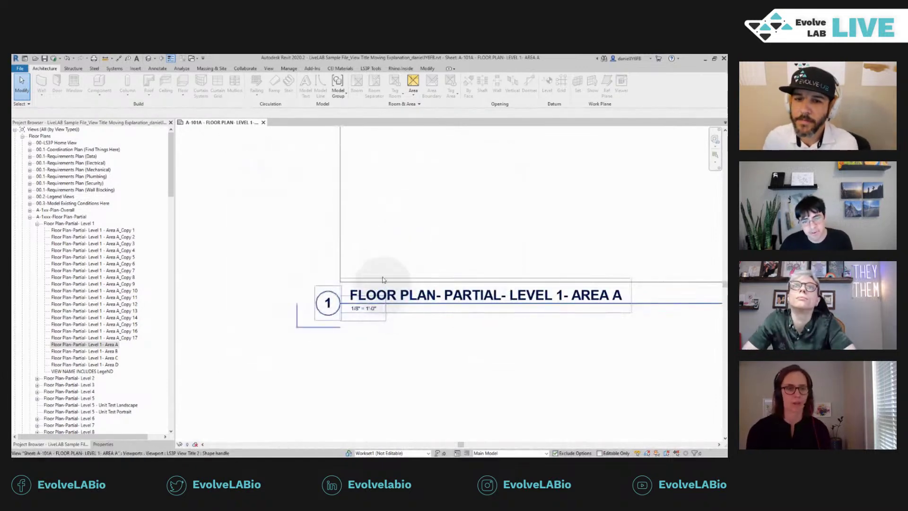
- Set the Title of the Area A viewport's LS3P View Title 2 type to <none>
click(373, 265)
click(112, 445)
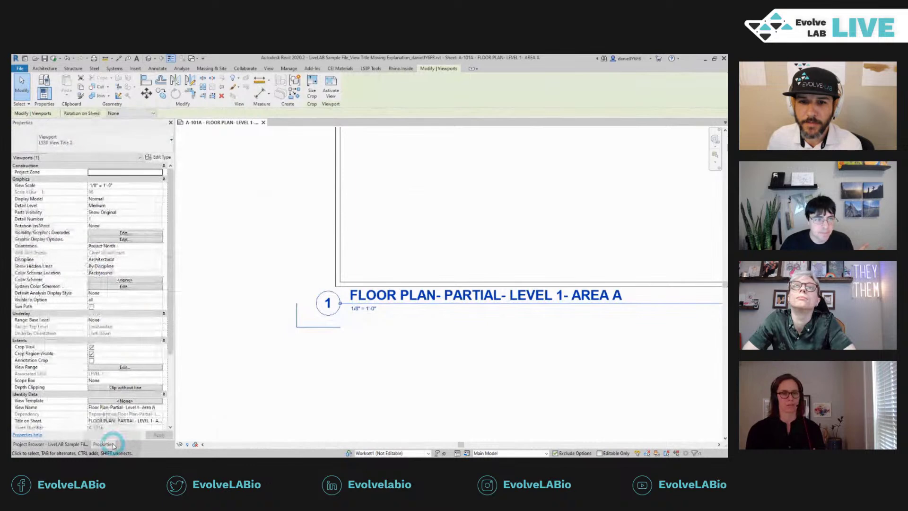
click(165, 159)
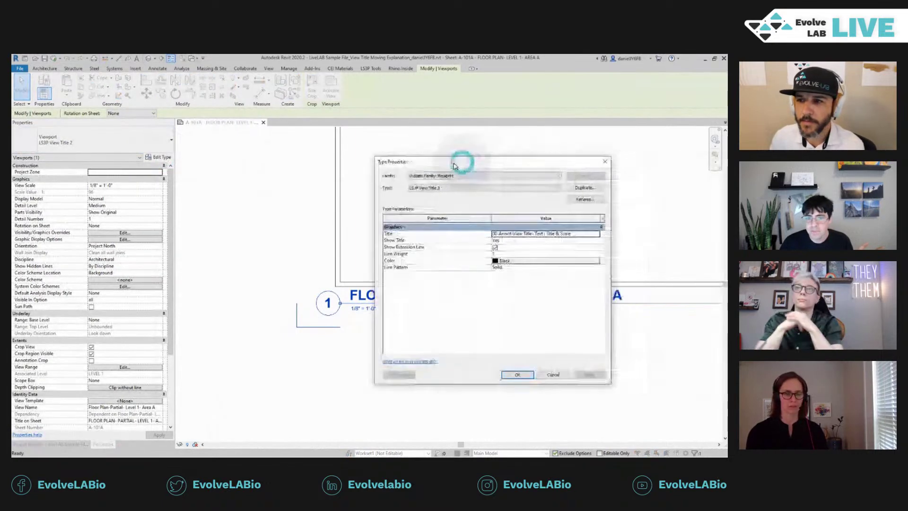
drag(454, 165, 264, 164)
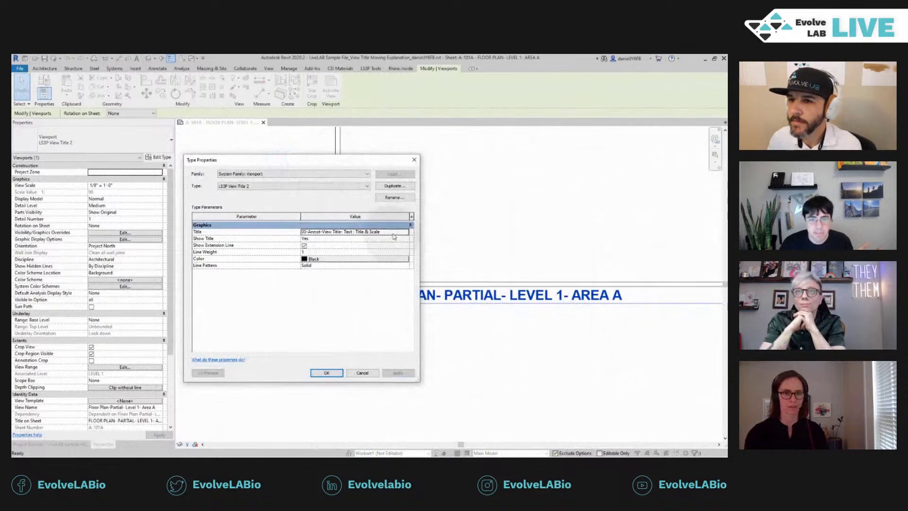
click(408, 233)
drag(462, 261, 463, 239)
click(350, 239)
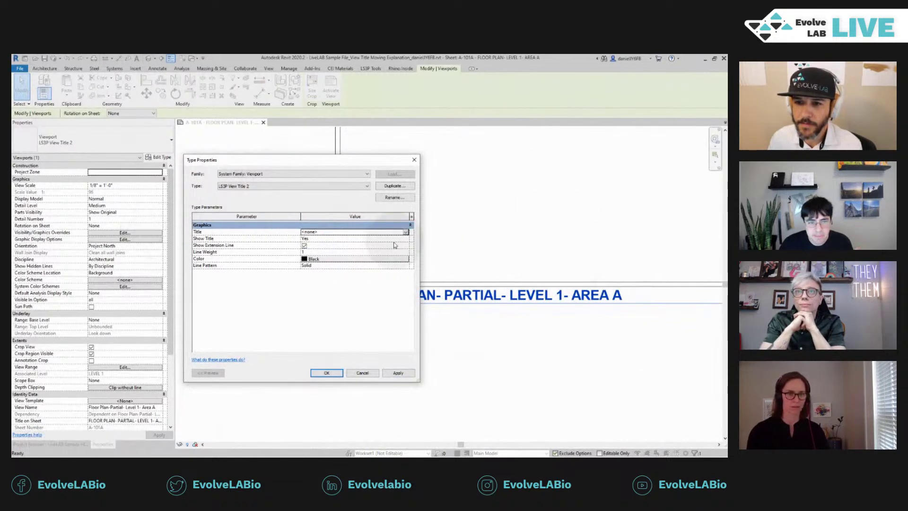
- Turn off Show Extension Line and Show Title for the viewport type, and apply the type changes
click(304, 245)
click(407, 238)
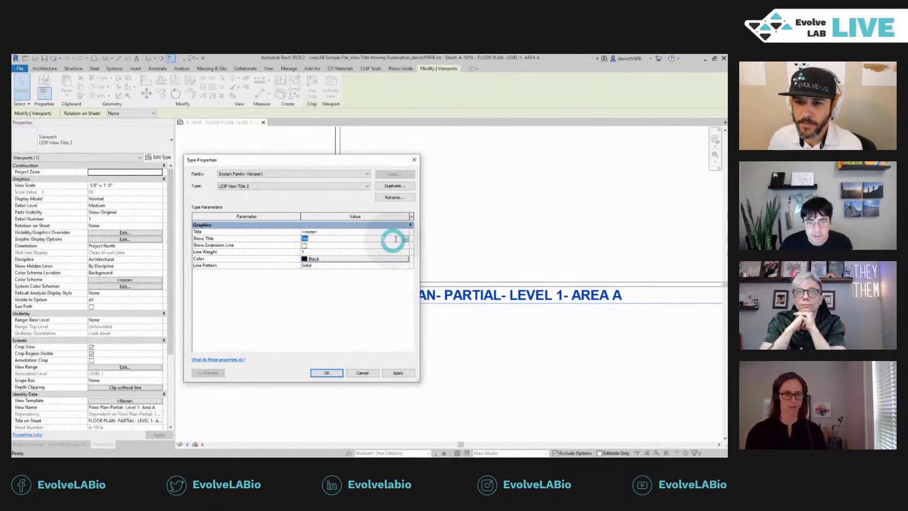
click(405, 238)
click(305, 257)
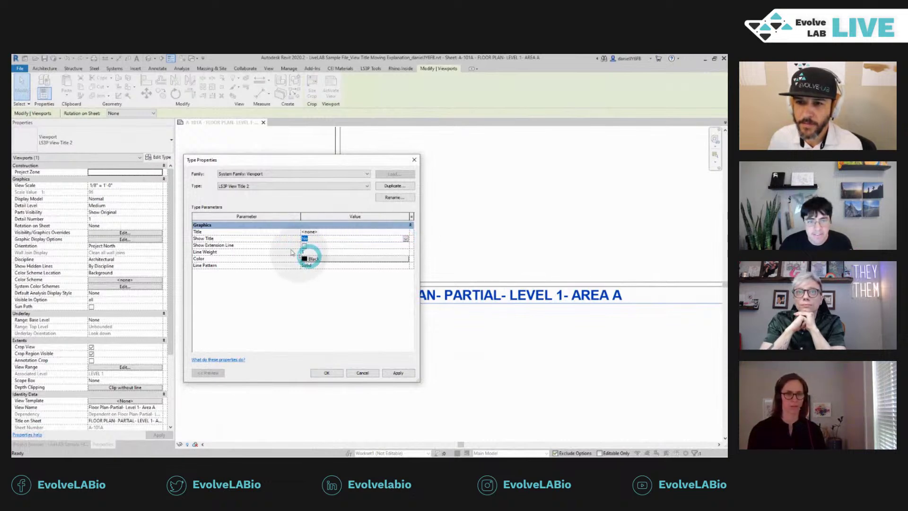
click(326, 371)
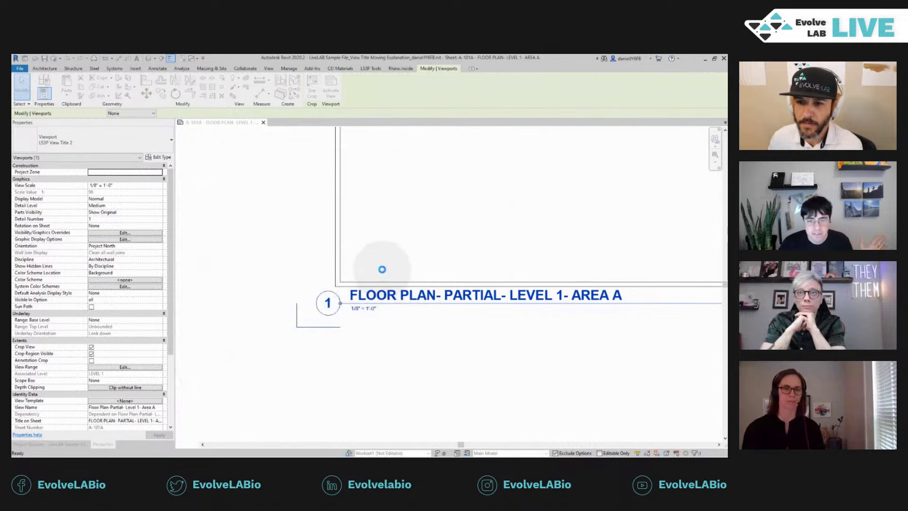
click(383, 273)
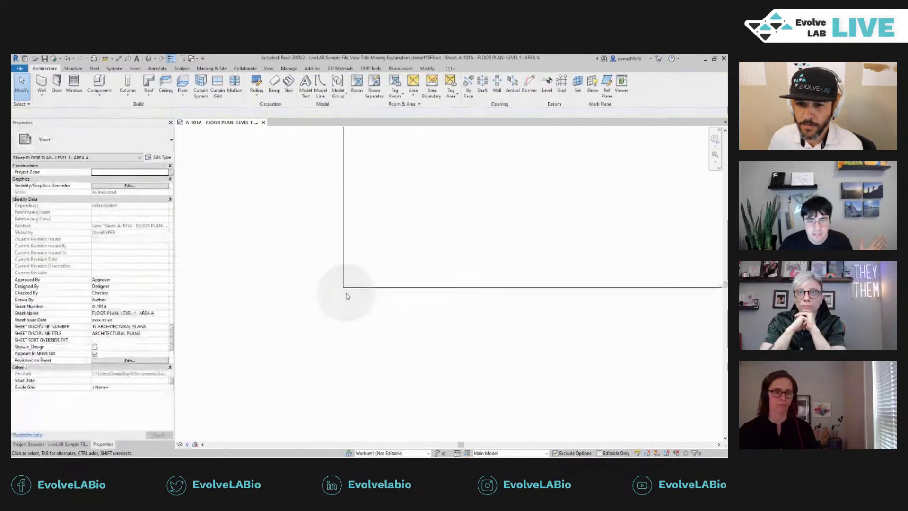
- Delete the Area A viewport and place the Floor Plan-Partial- Level 1- Area A view on the sheet again
scroll(356, 281, down, 3)
click(356, 281)
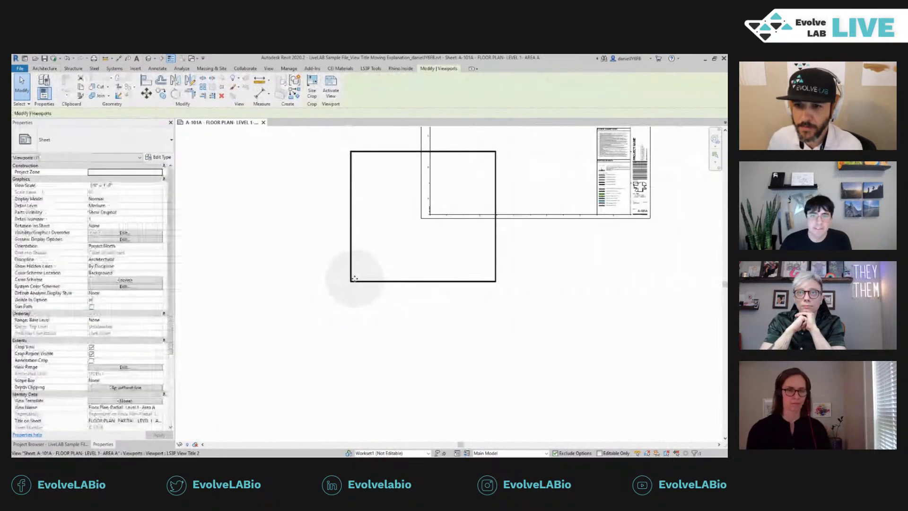
key(Delete)
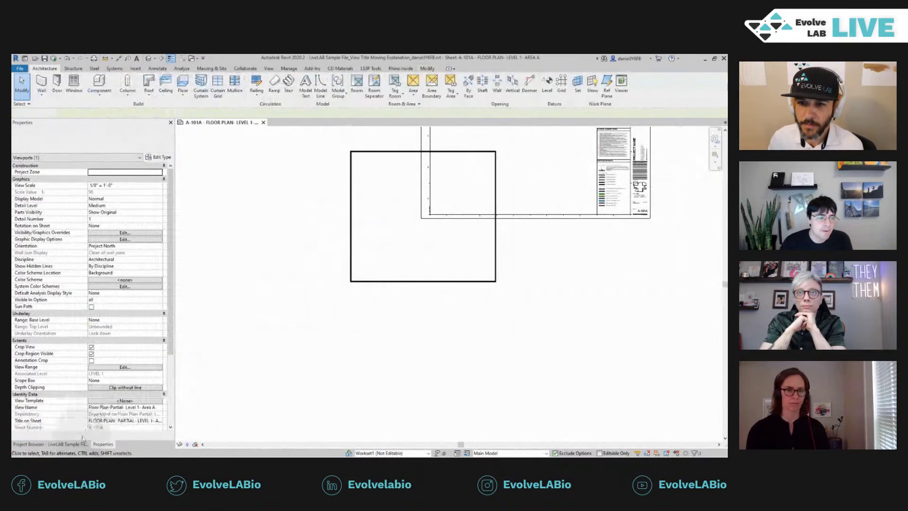
click(66, 444)
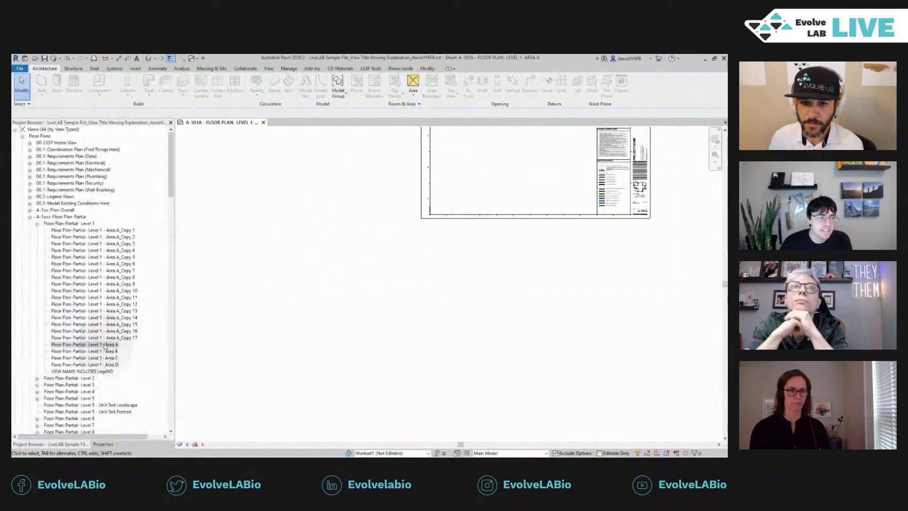
drag(105, 345, 450, 243)
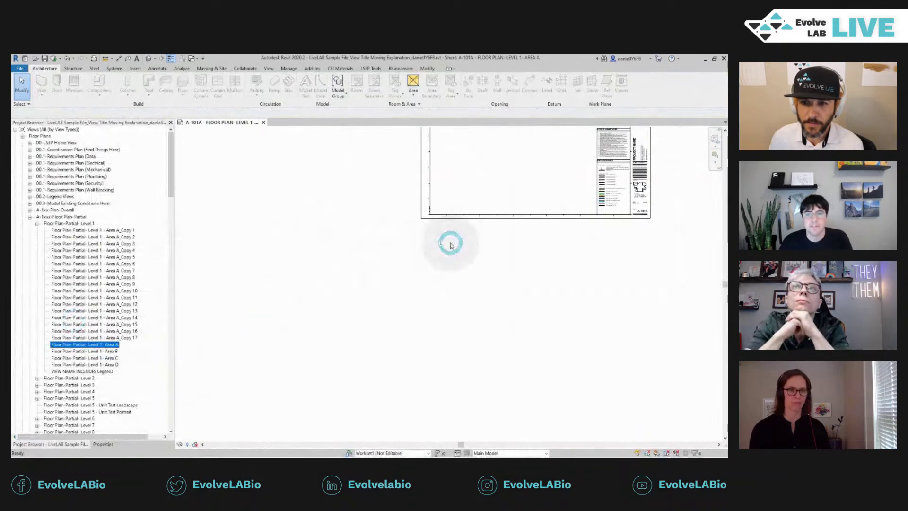
click(405, 244)
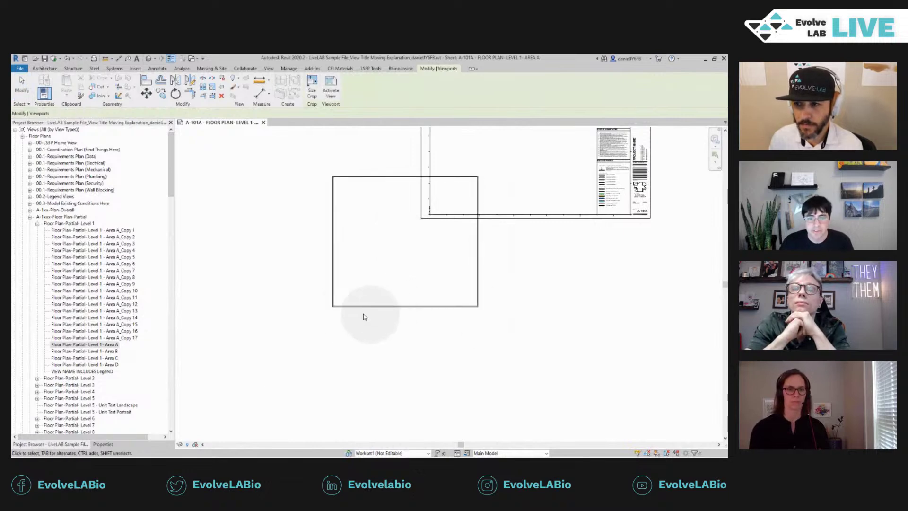
- Set Show Title to Yes in the type properties of the re-placed viewport's LS3P View Title 2 type
scroll(340, 313, up, 1)
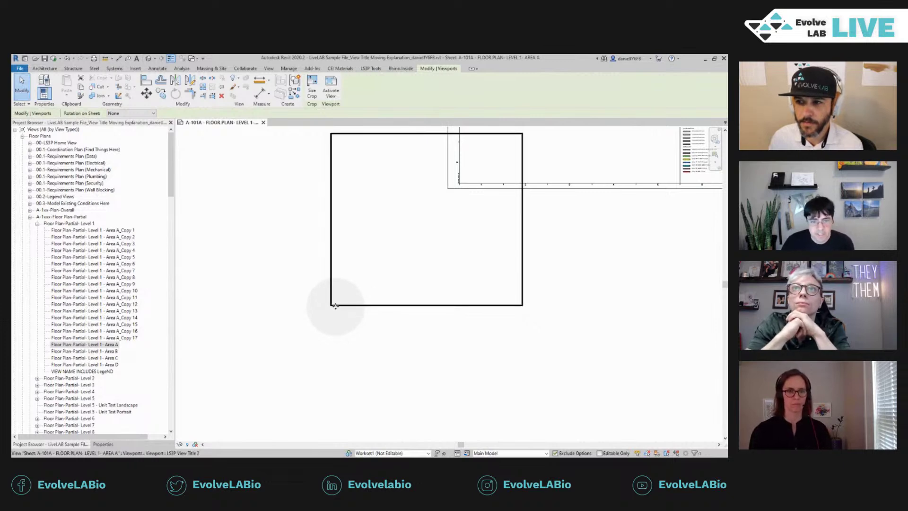
click(334, 303)
click(103, 444)
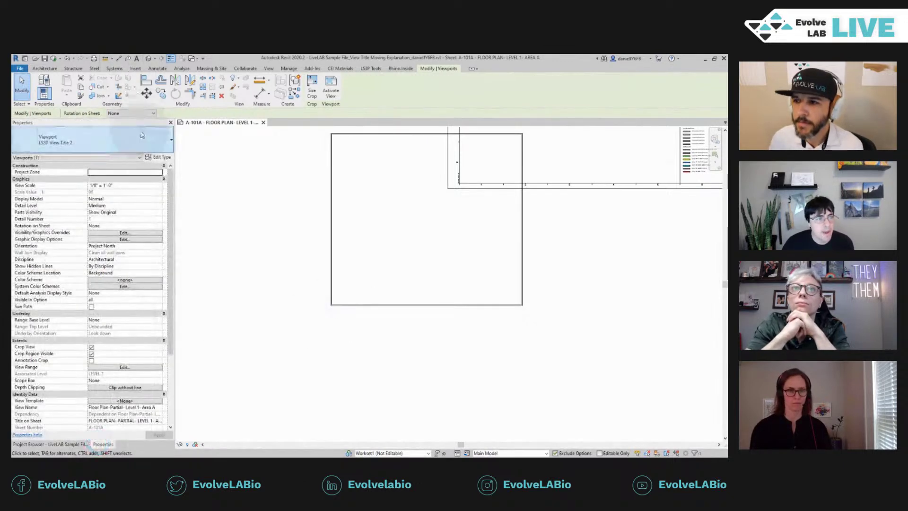
click(158, 157)
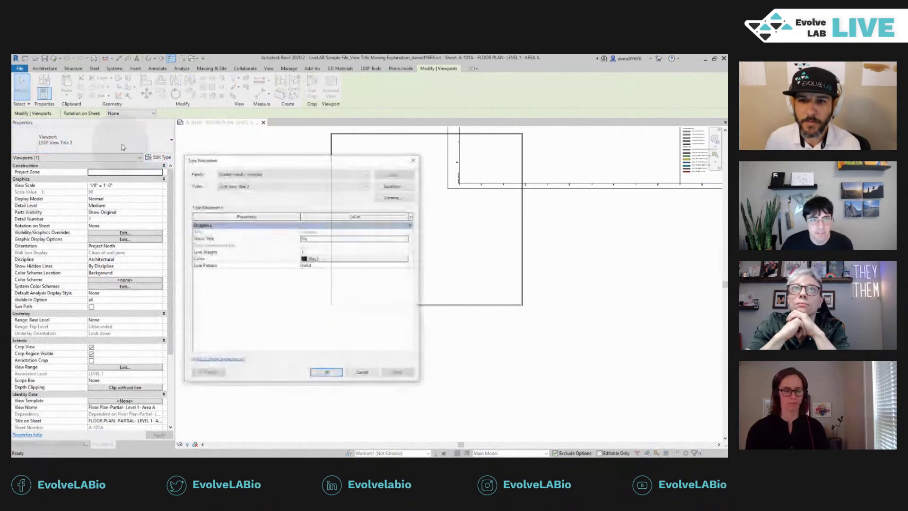
click(402, 242)
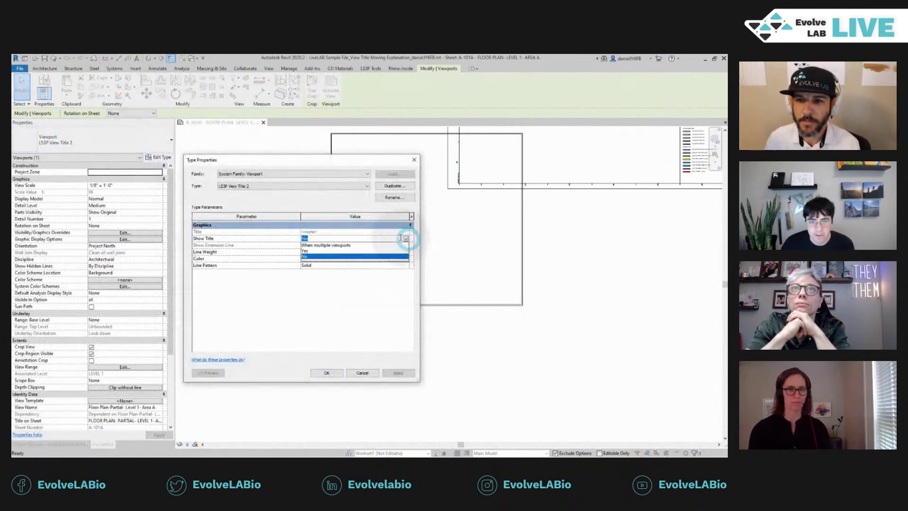
click(313, 245)
- Set the viewport type's Title to 00-Annot-View Title- Text : Title & Scale and apply the type changes
click(403, 232)
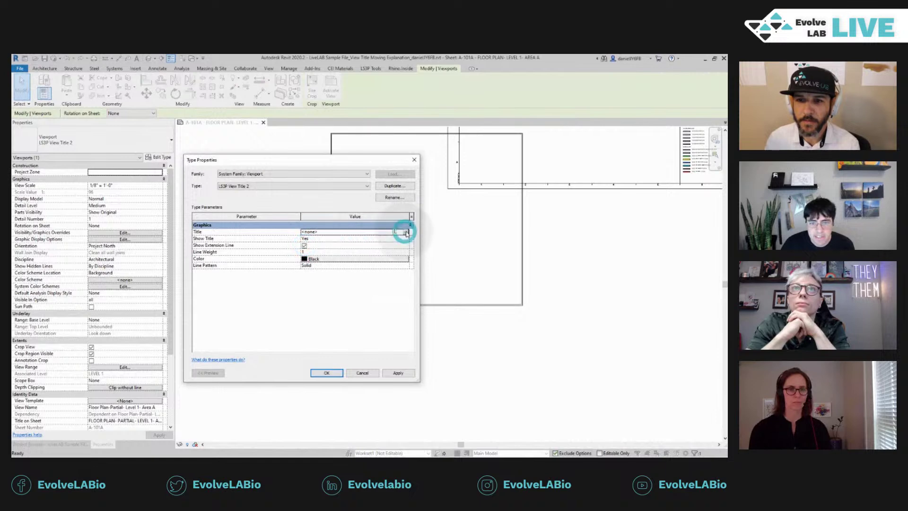
click(405, 231)
drag(464, 246, 462, 267)
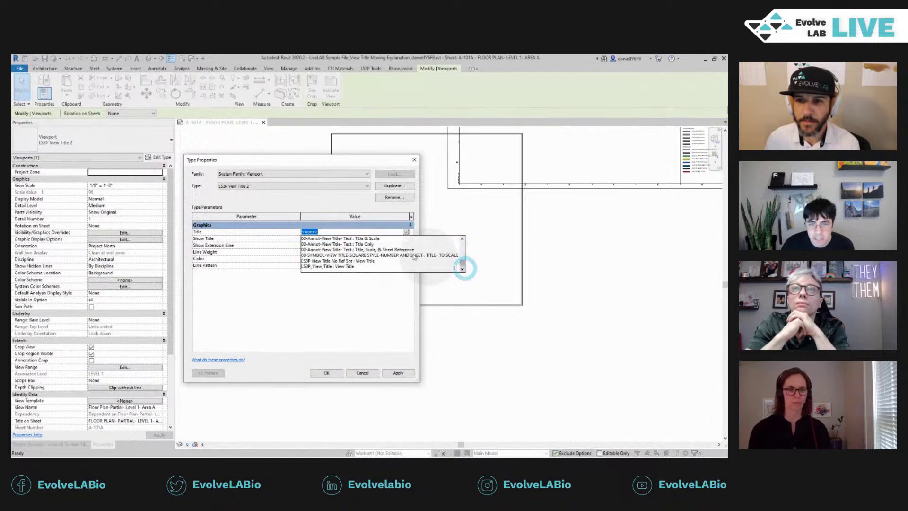
click(365, 239)
click(329, 373)
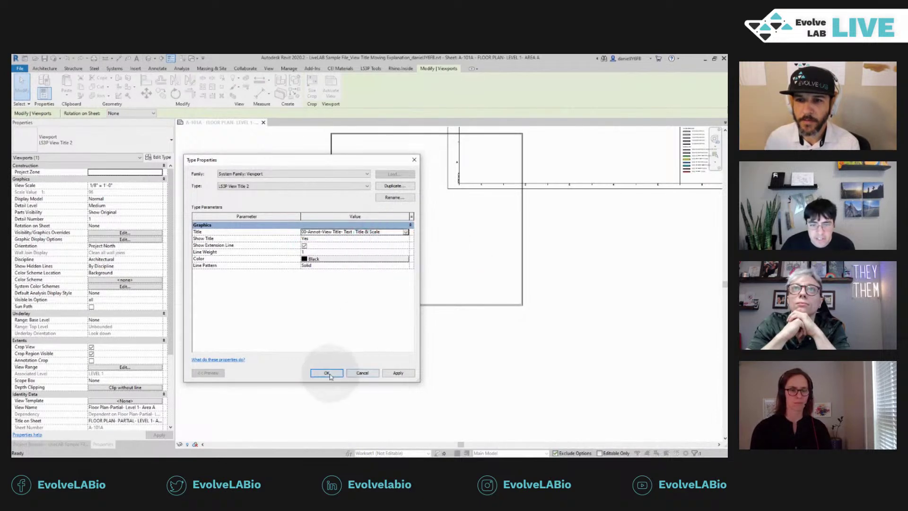
click(380, 288)
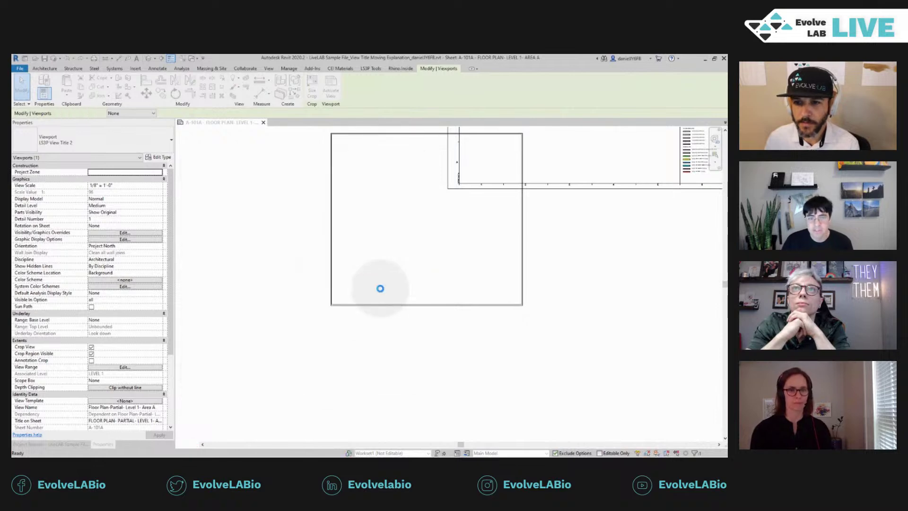
- Examine where the view title and the start of its line sit relative to the viewport's lower-left corner
click(331, 304)
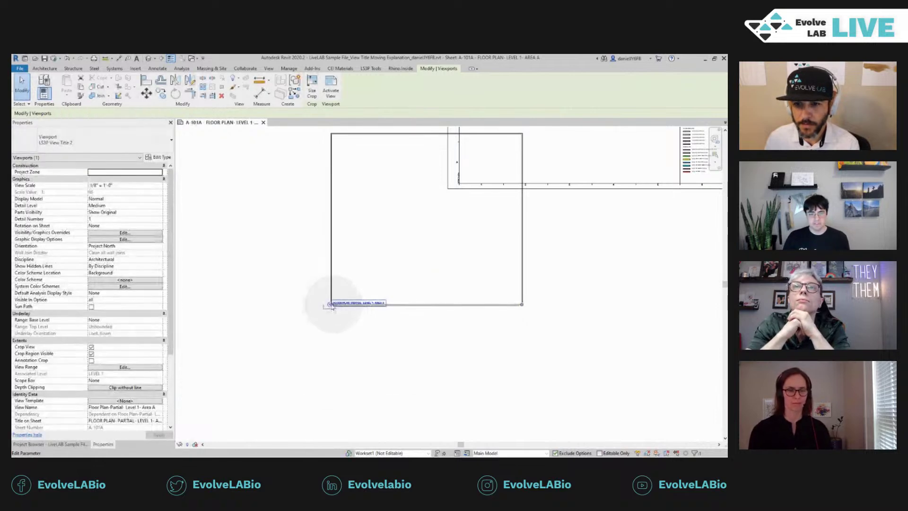
scroll(329, 303, up, 6)
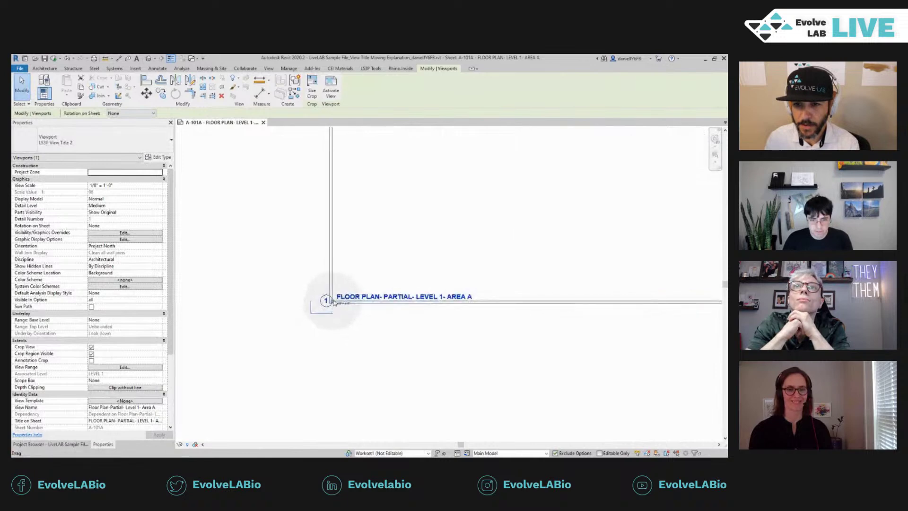
drag(329, 300, 380, 268)
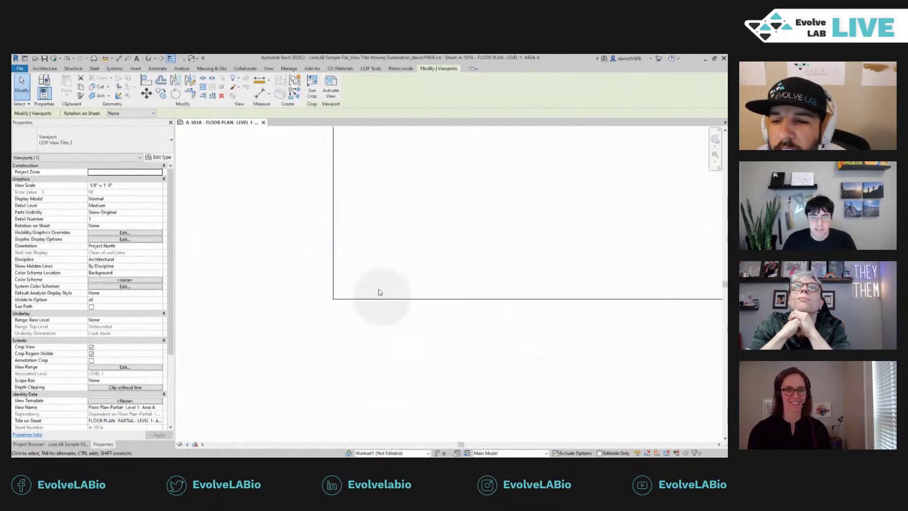
scroll(378, 281, down, 3)
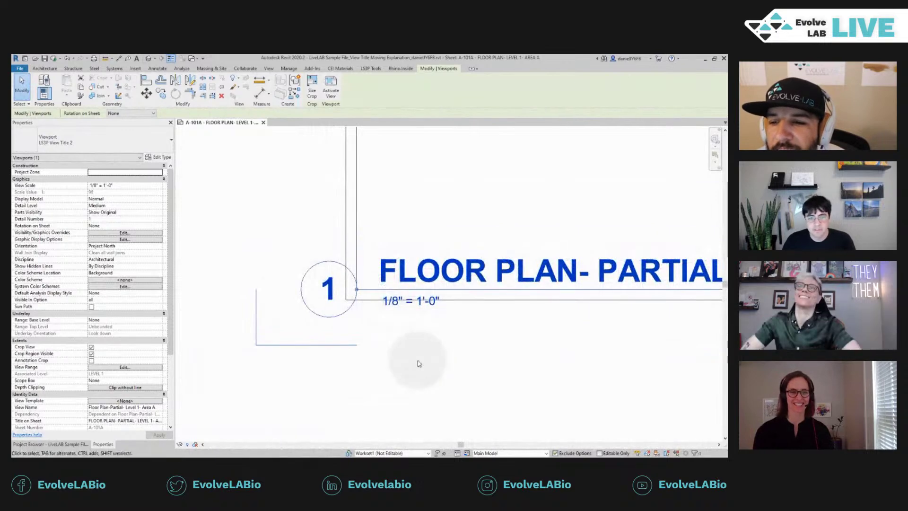
drag(419, 363, 357, 291)
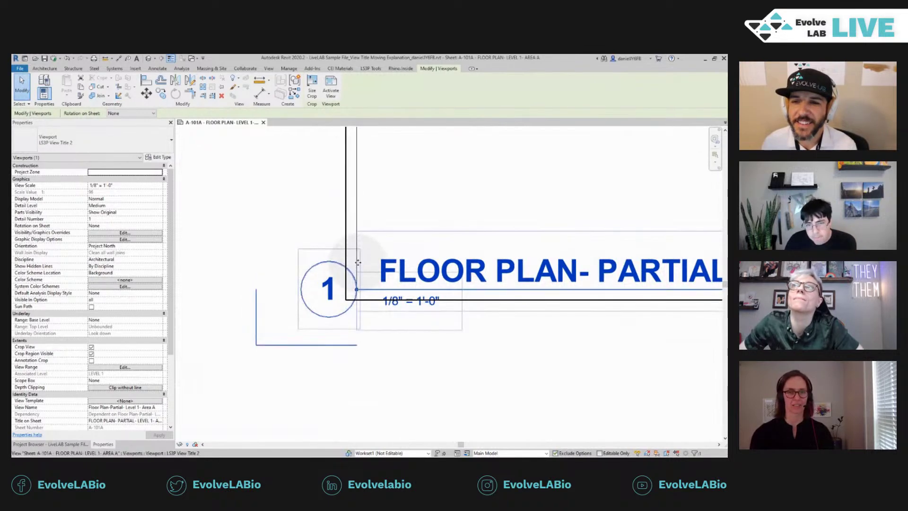
drag(362, 259, 360, 296)
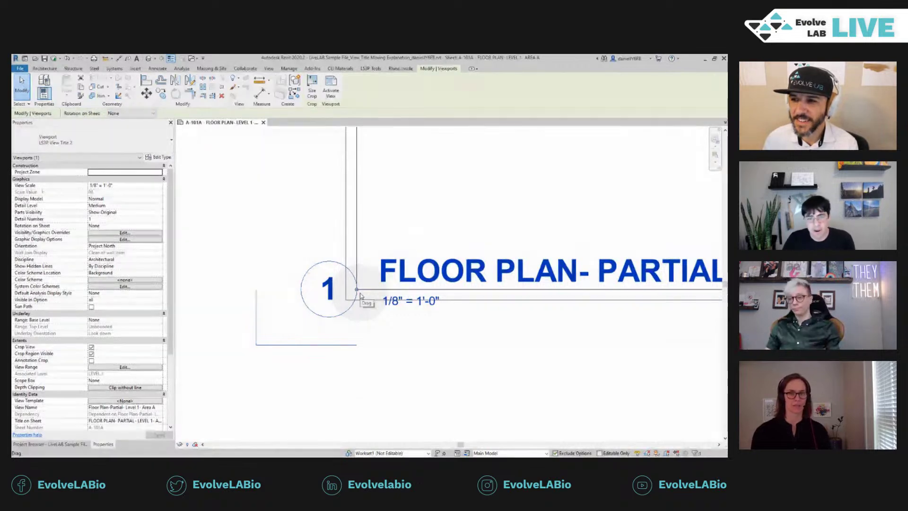
scroll(339, 293, down, 6)
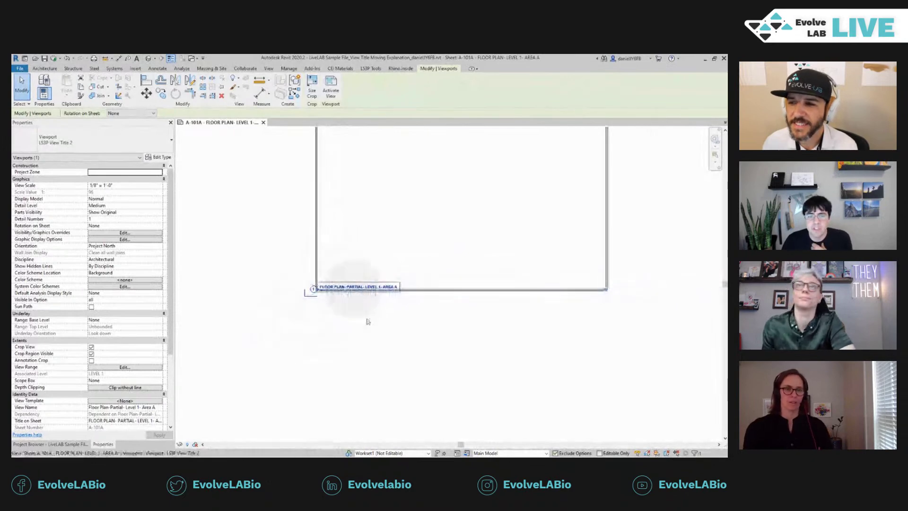
scroll(307, 385, down, 2)
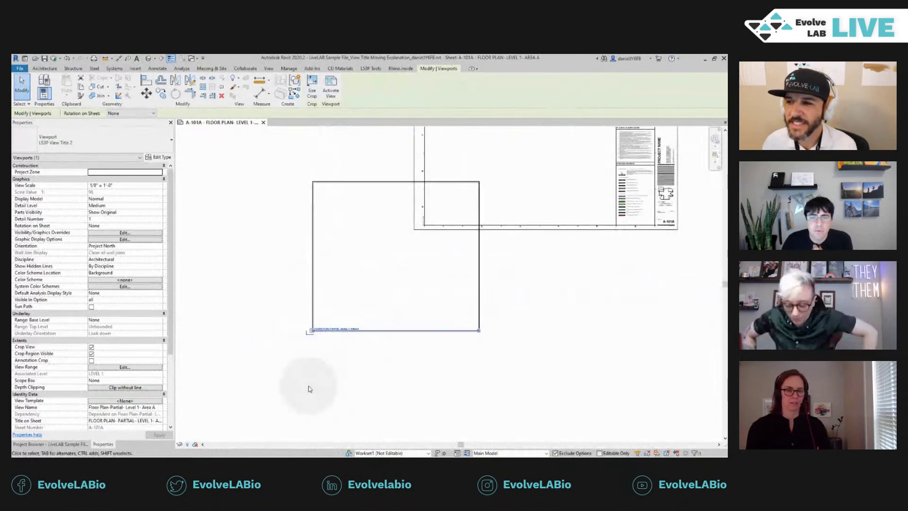
- Undo the series of recent changes back to the original Area A viewport placed within the sheet border
click(73, 58)
click(86, 145)
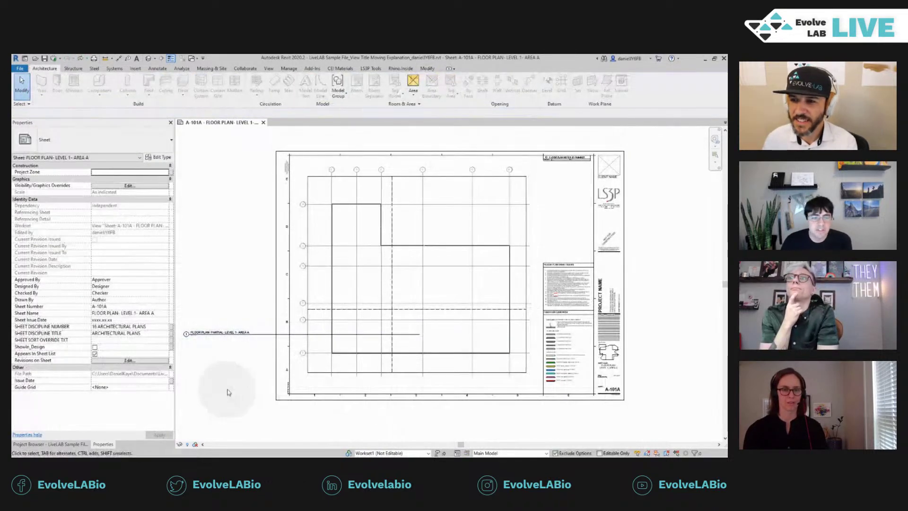
- Capture the area around the Area A viewport's lower-left corner in ShareX
scroll(227, 392, up, 1)
scroll(328, 355, up, 1)
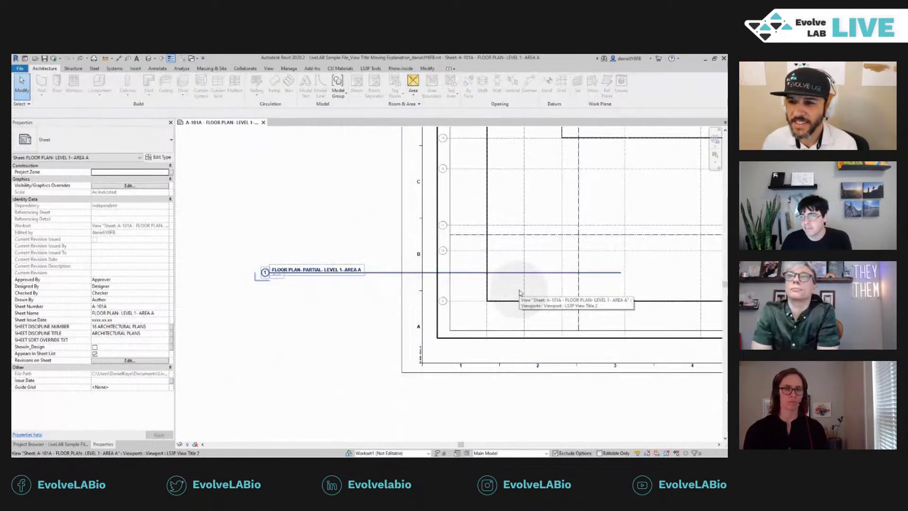
scroll(487, 319, up, 3)
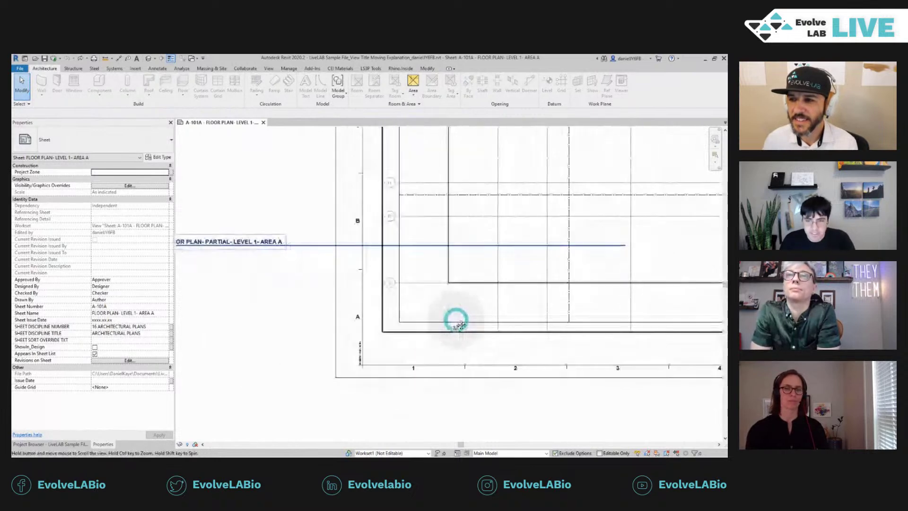
scroll(433, 359, up, 1)
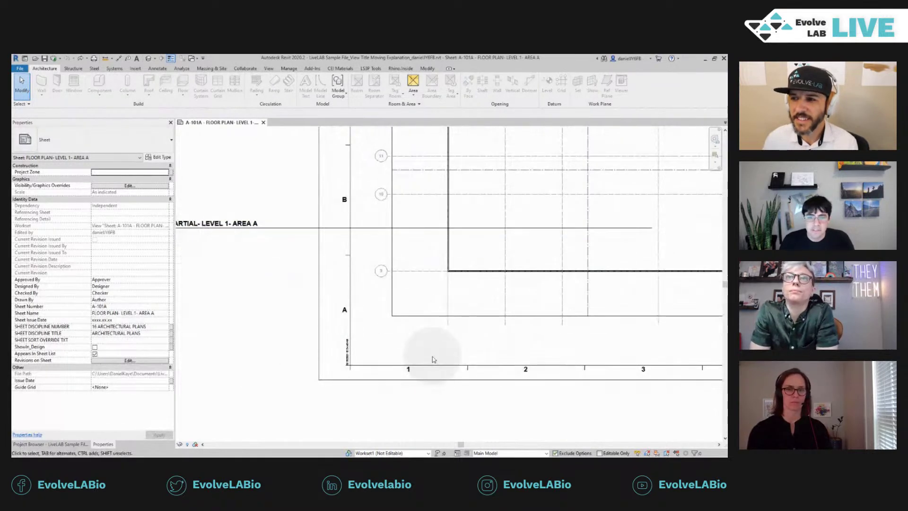
key(ctrl+Print)
drag(251, 213, 579, 451)
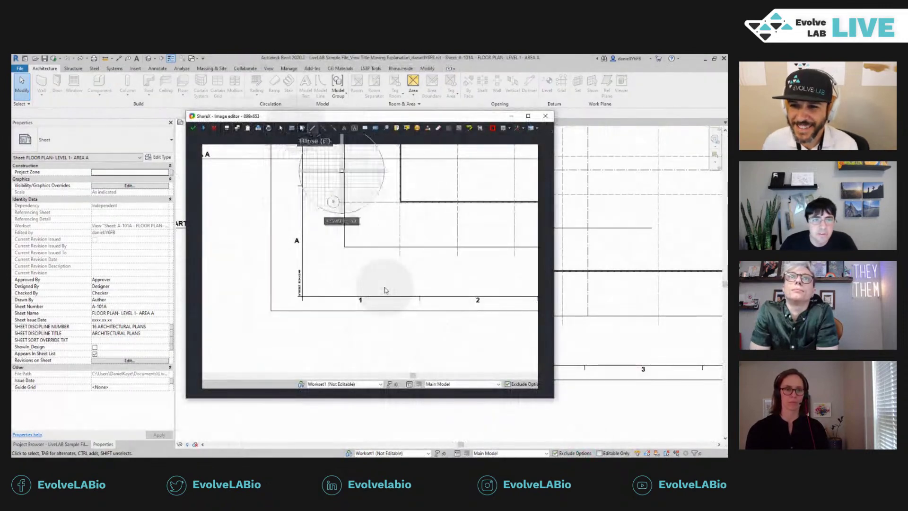
- Sketch a title bubble and line below the marked crop region corner, linked to it by an arrow, and discard the capture
click(313, 127)
click(341, 252)
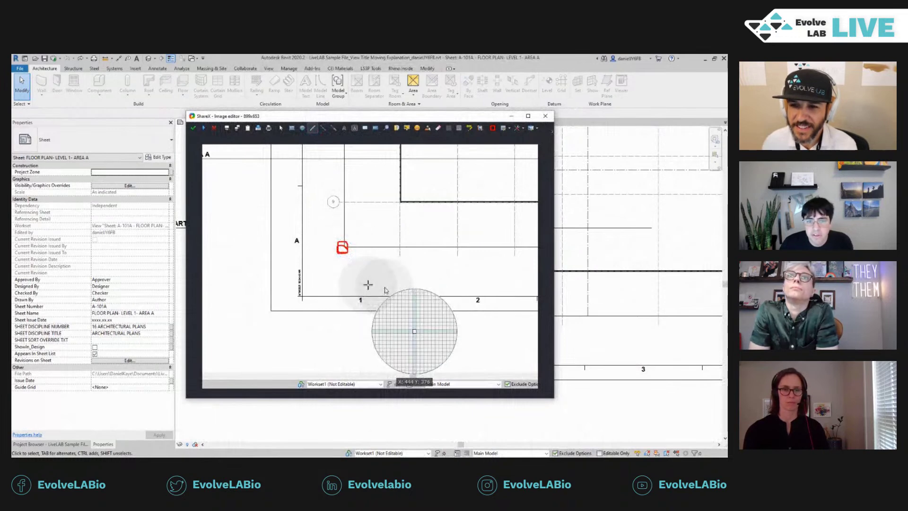
click(301, 296)
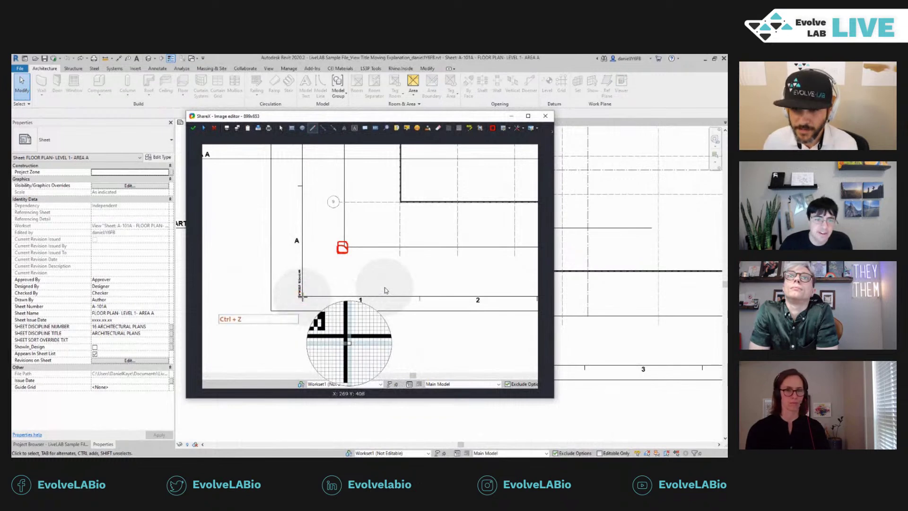
mouse_move(321, 284)
mouse_down()
mouse_move(324, 272)
mouse_move(404, 281)
mouse_up()
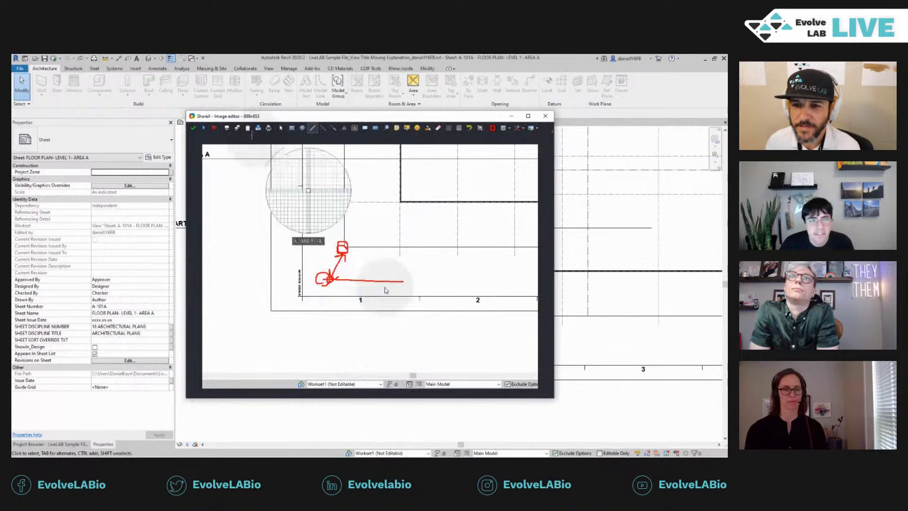
click(214, 128)
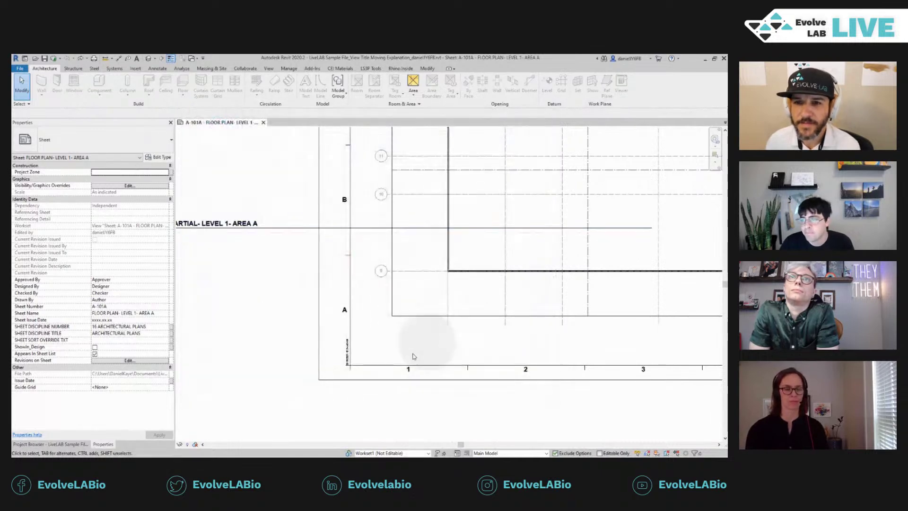
- Activate the Area A viewport to inspect its crop region, and return to the sheet with the viewport selected
scroll(331, 376, down, 3)
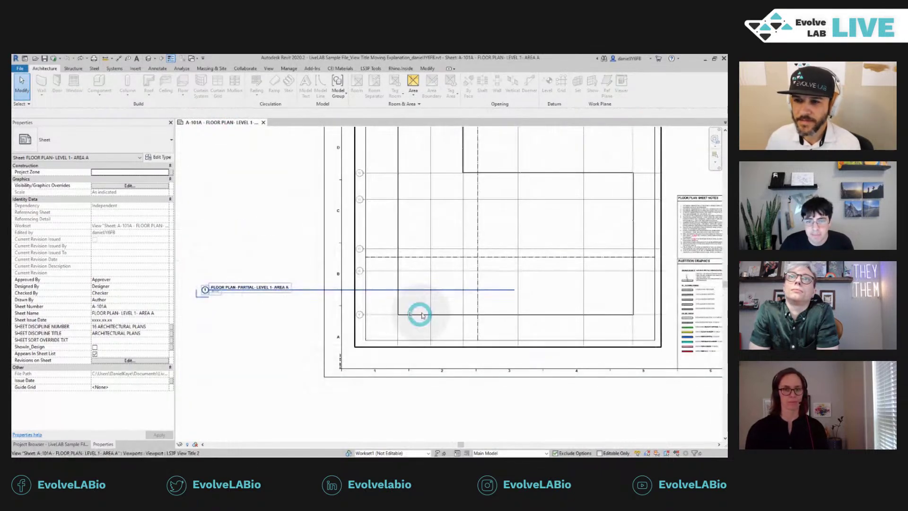
click(394, 336)
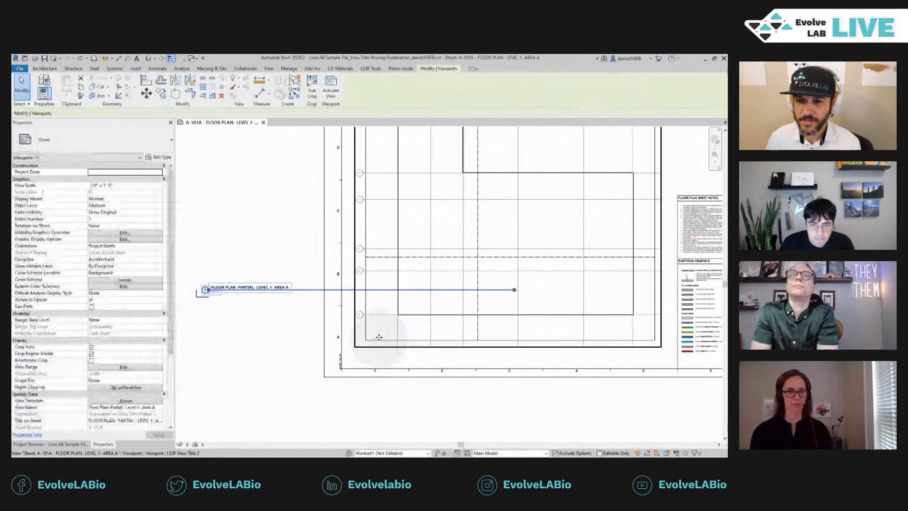
double_click(379, 342)
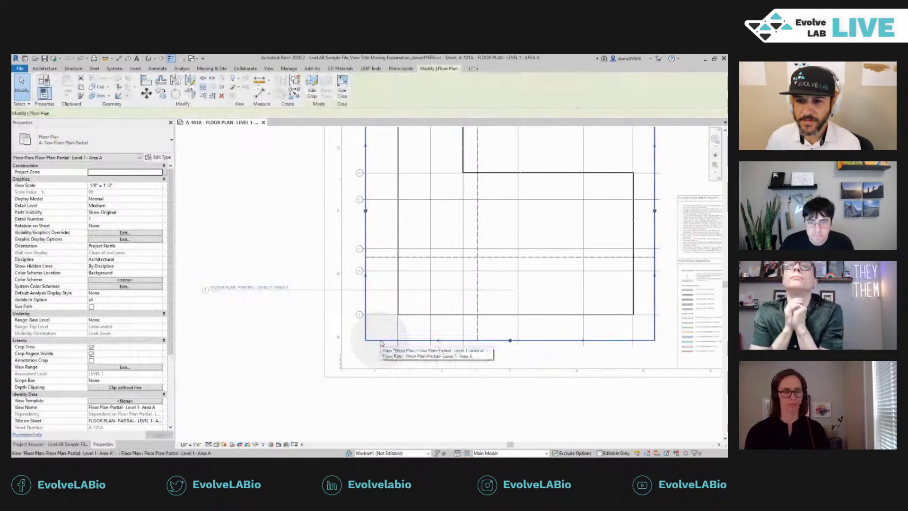
click(373, 217)
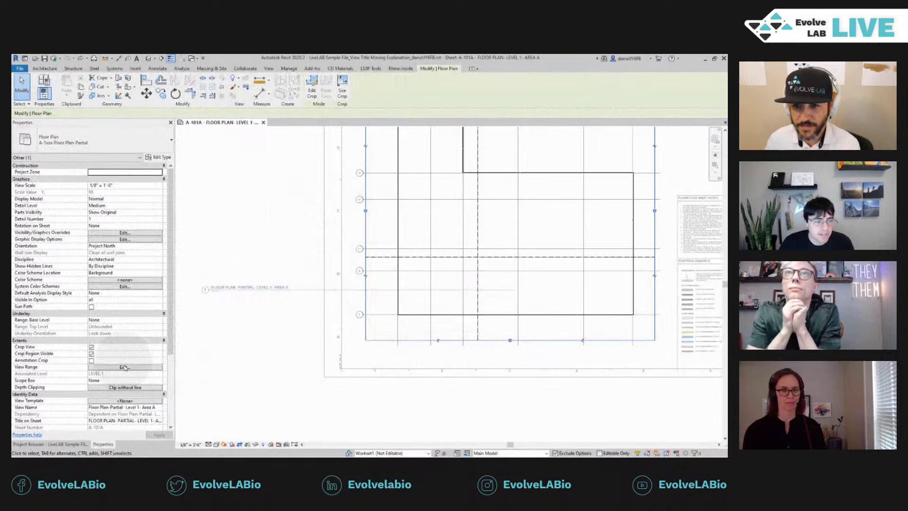
click(292, 375)
click(409, 324)
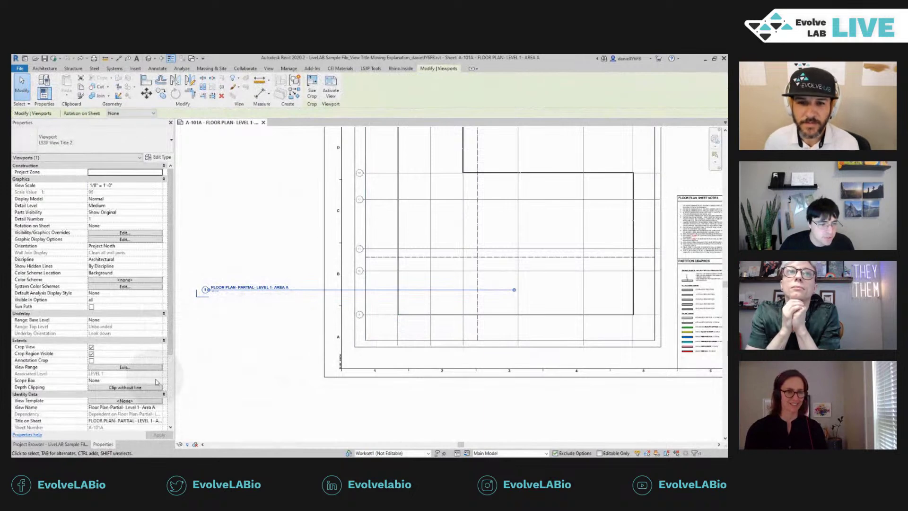
click(159, 380)
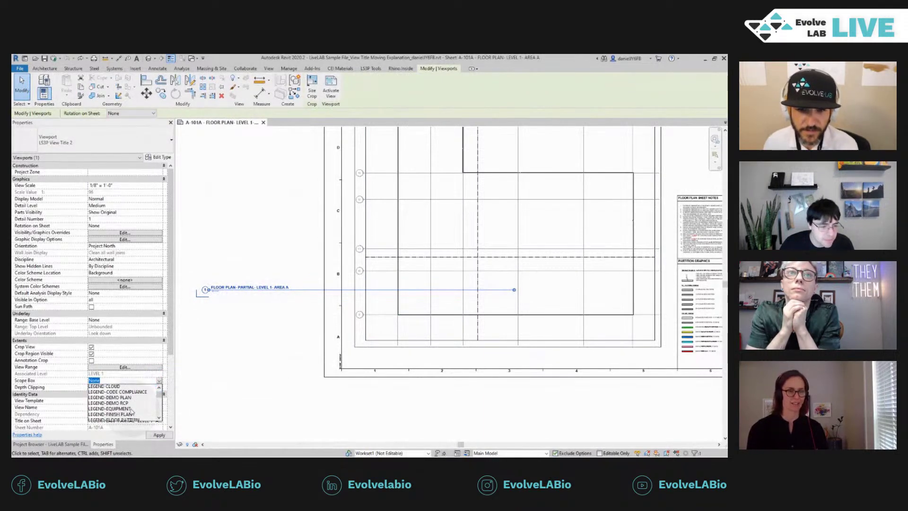
click(125, 403)
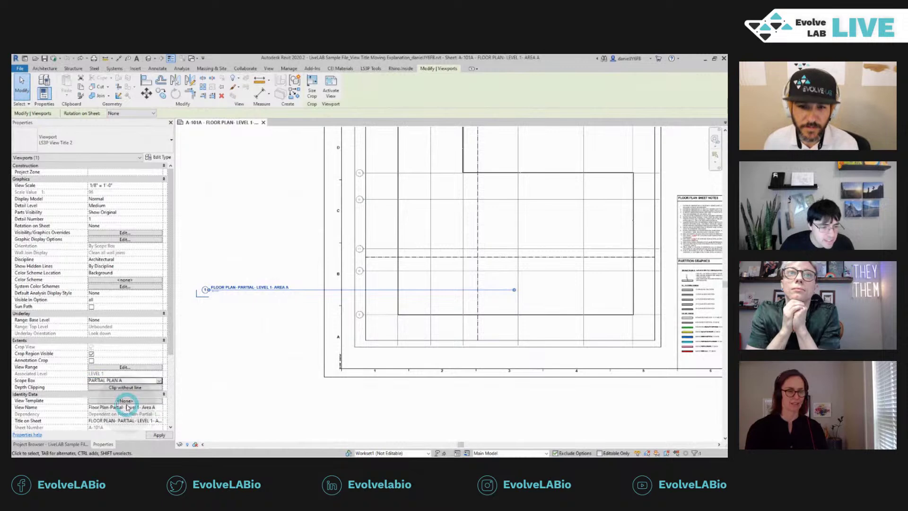
key(Escape)
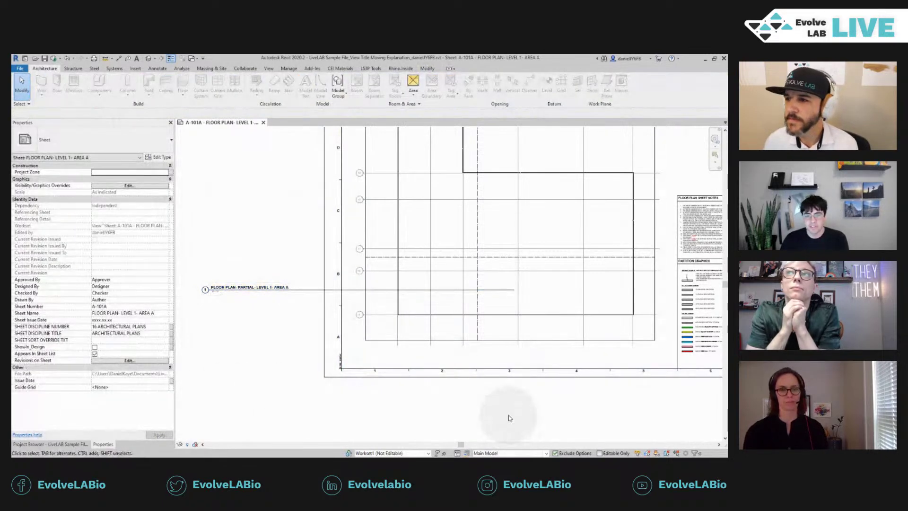
- Activate the Area A viewport, stretch its crop region's lower and left edges outward to just inside the sheet border, and deactivate it
click(405, 337)
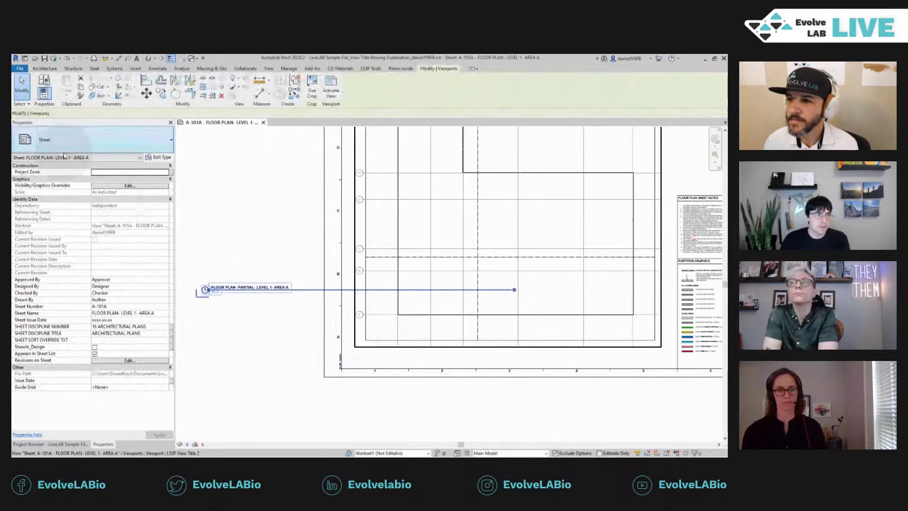
click(379, 337)
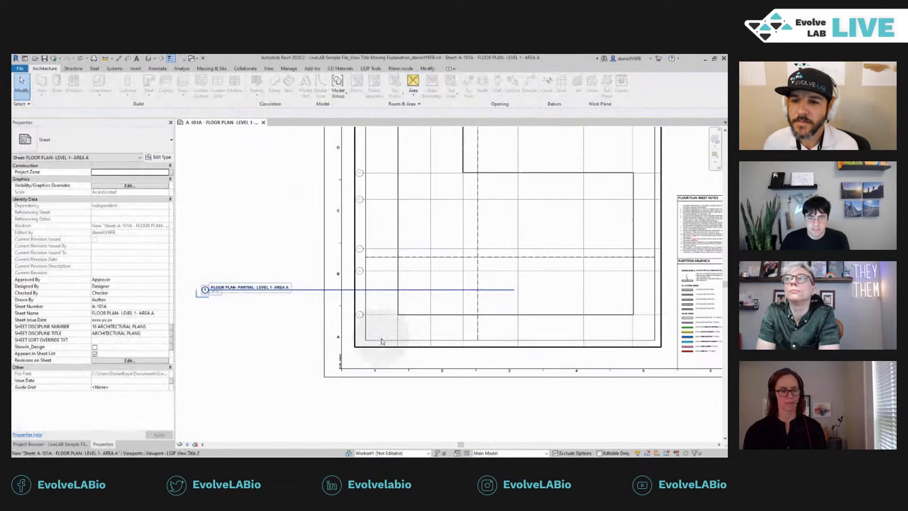
double_click(381, 338)
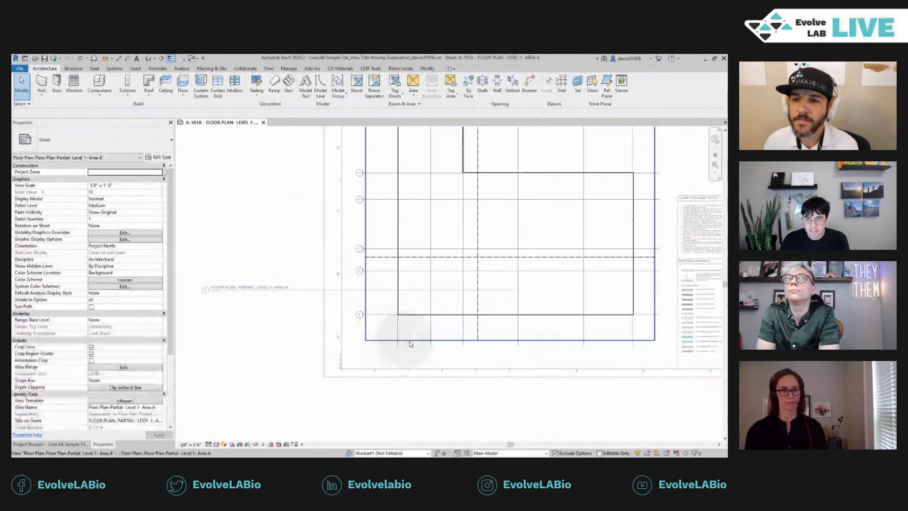
click(511, 340)
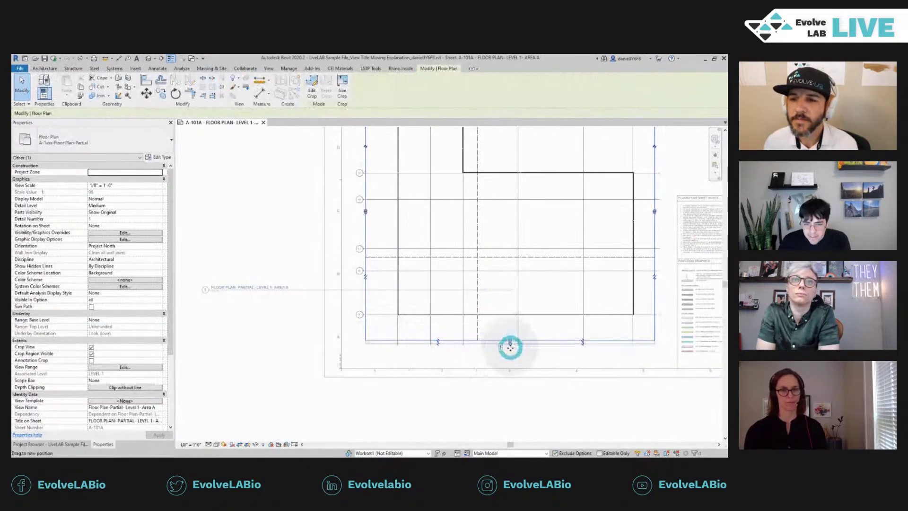
drag(511, 357, 512, 359)
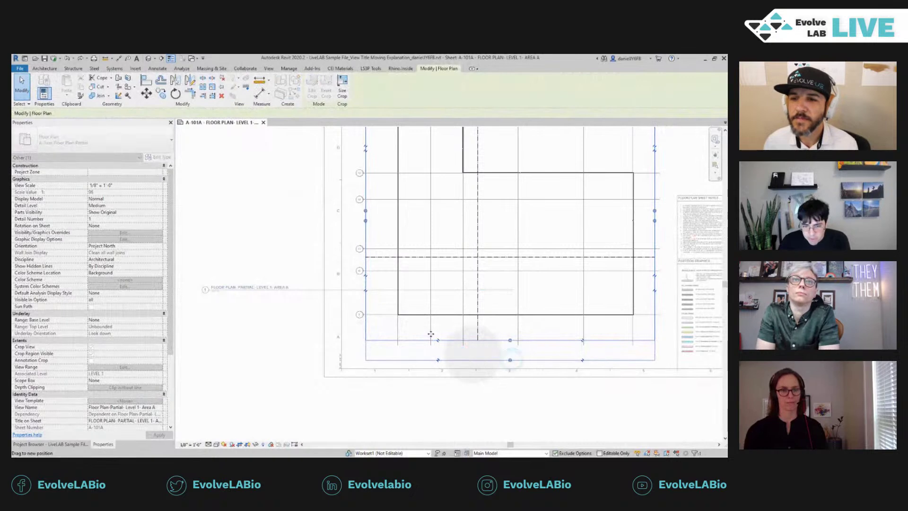
drag(365, 221, 350, 222)
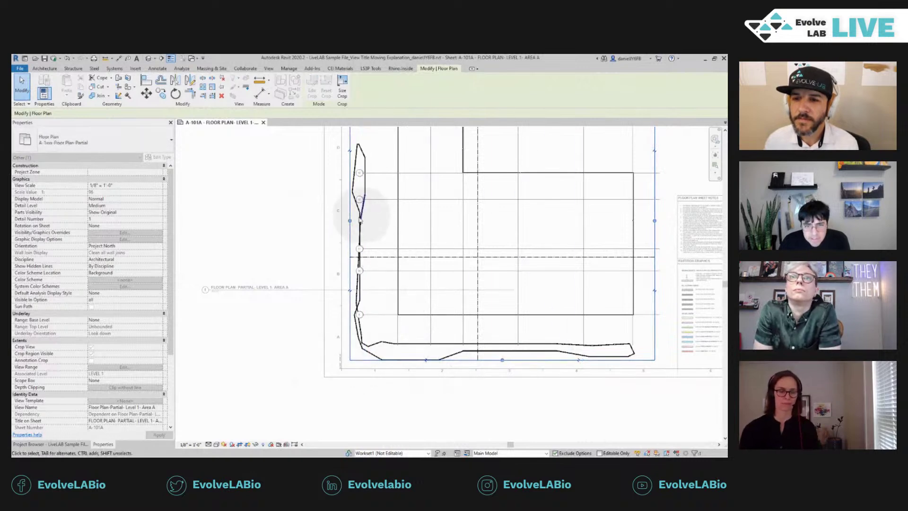
drag(350, 221, 352, 220)
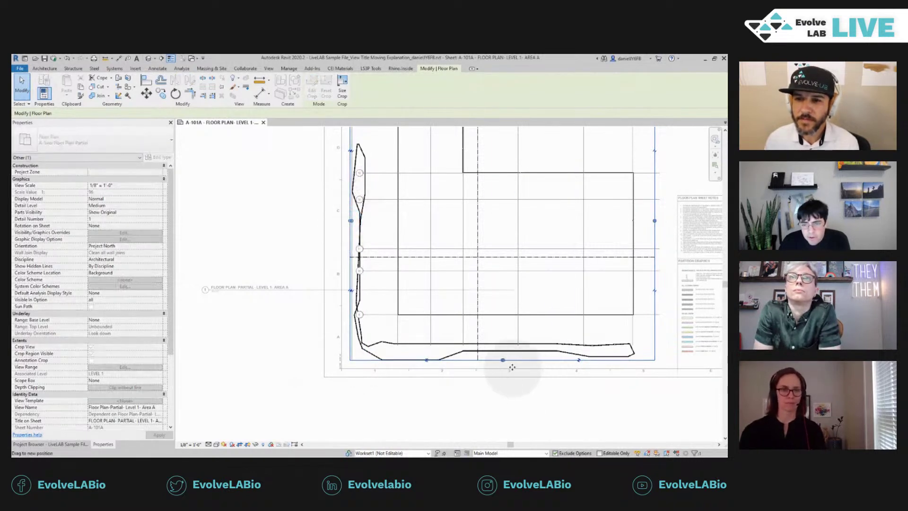
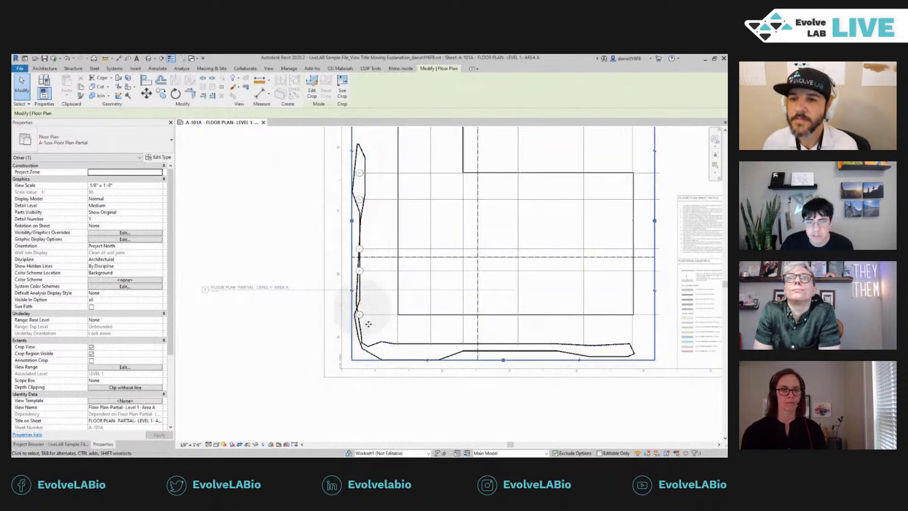
click(391, 410)
- Temporarily isolate the crop region in the activated Area A view so the model content is hidden, and return to the sheet
scroll(378, 385, up, 2)
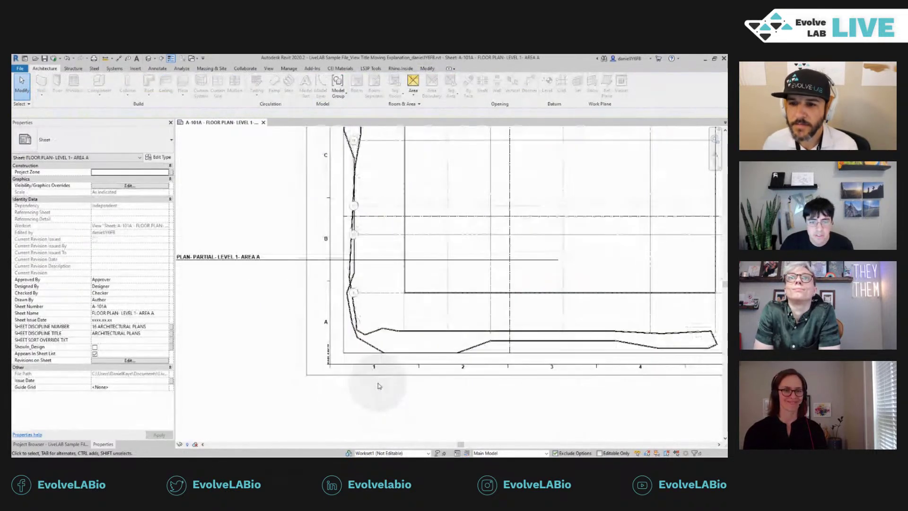
click(370, 337)
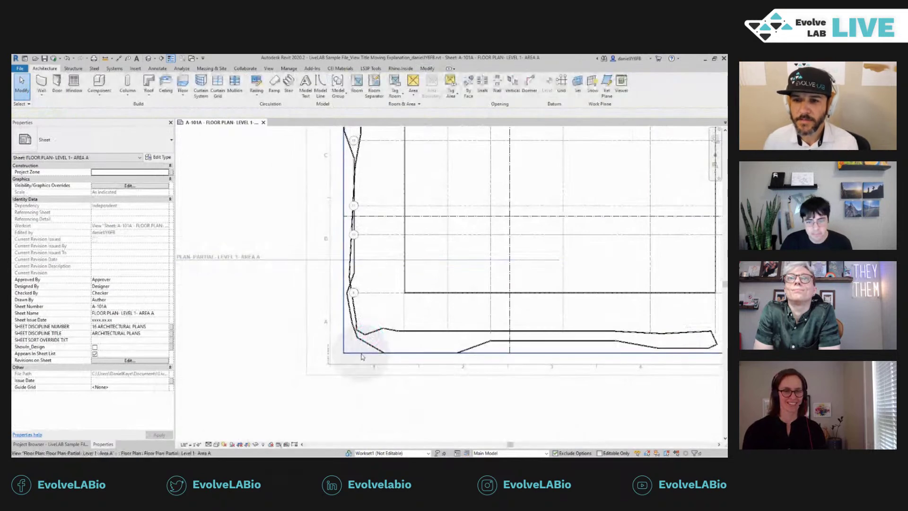
click(361, 354)
key(h)
key(h)
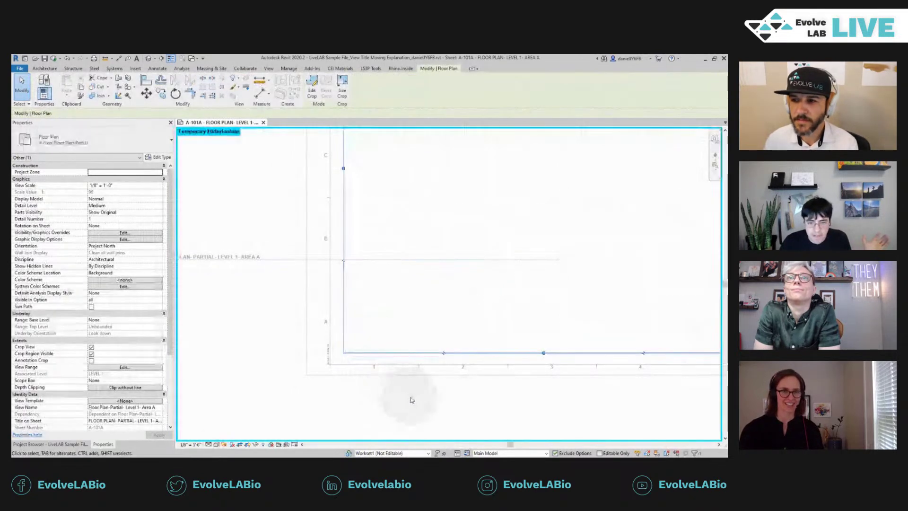
scroll(423, 319, down, 2)
key(h)
key(r)
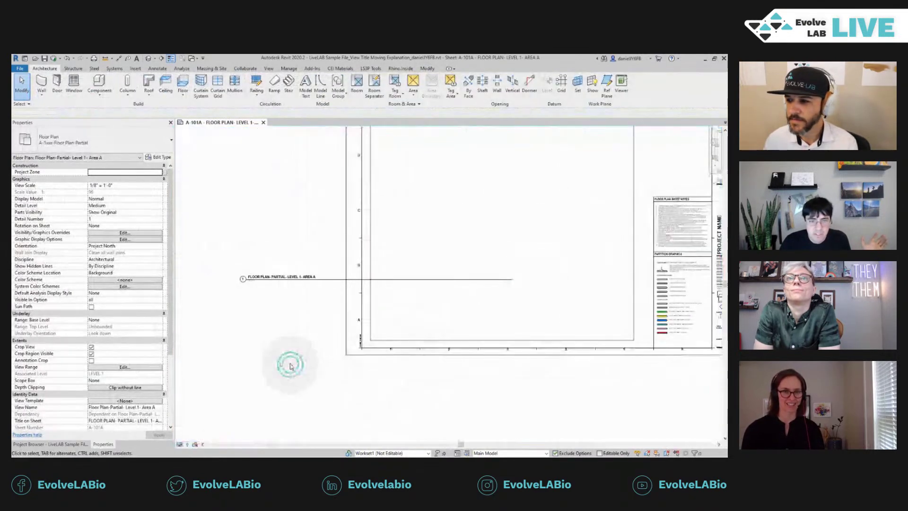
- Delete the Area A viewport together with its view title from the sheet
click(293, 278)
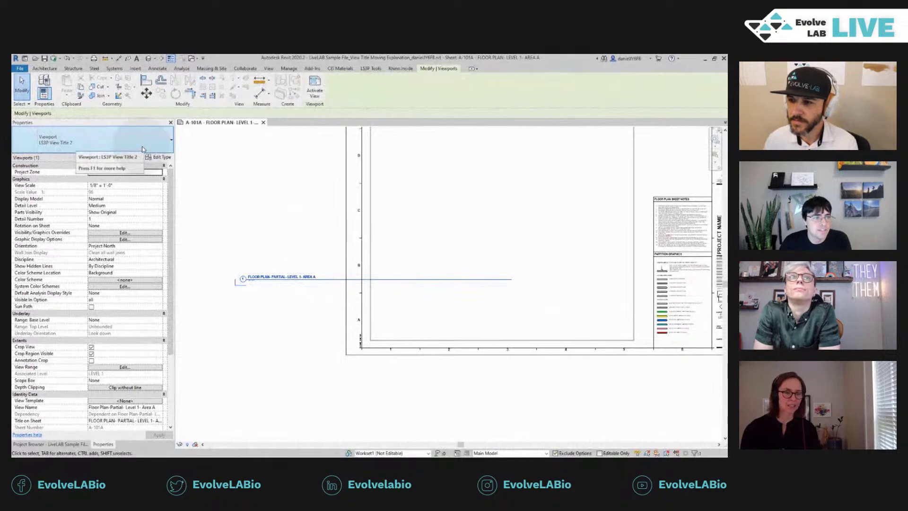
click(259, 360)
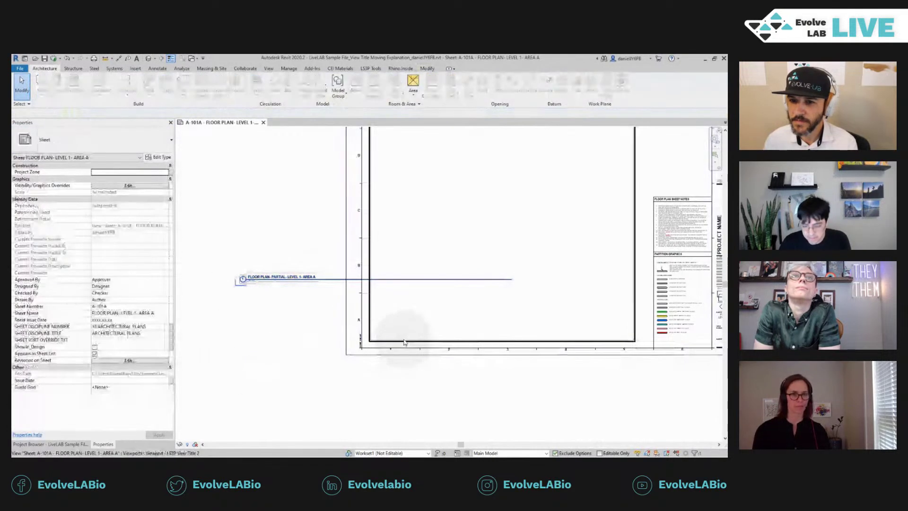
click(404, 342)
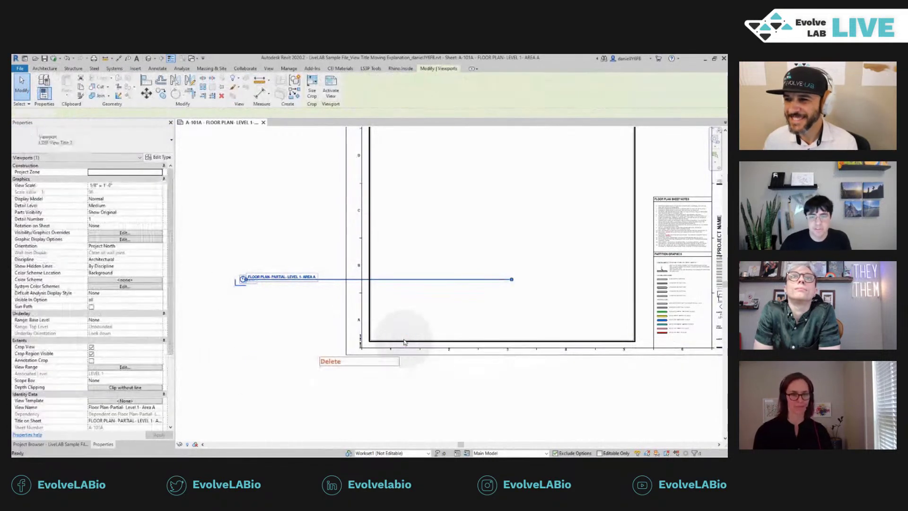
key(Delete)
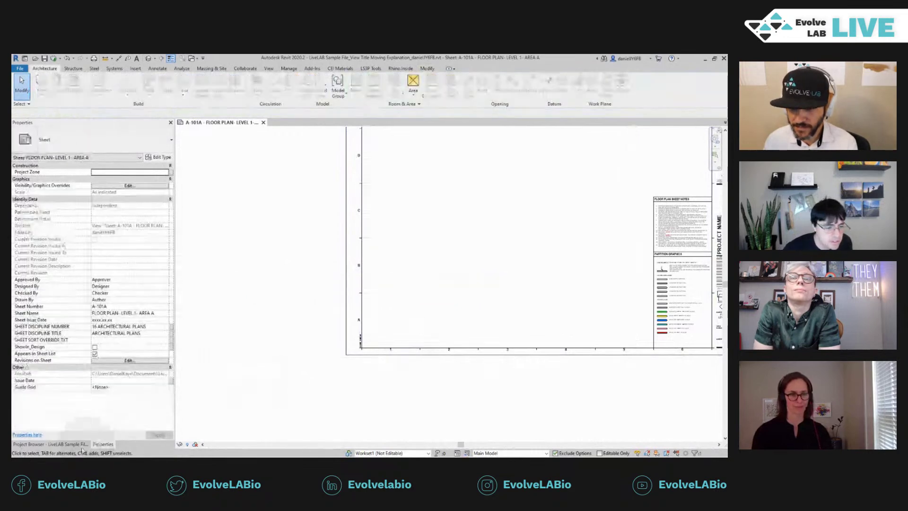
- Place the view Floor Plan-Partial- Level 1- Area A back on the sheet, with its crop and title inside the lower-left border corner
click(72, 446)
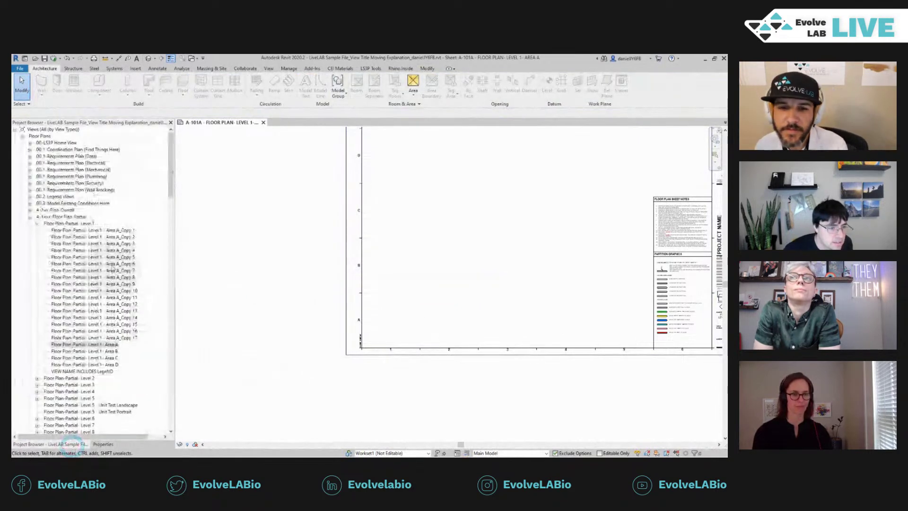
click(111, 345)
drag(132, 346, 430, 271)
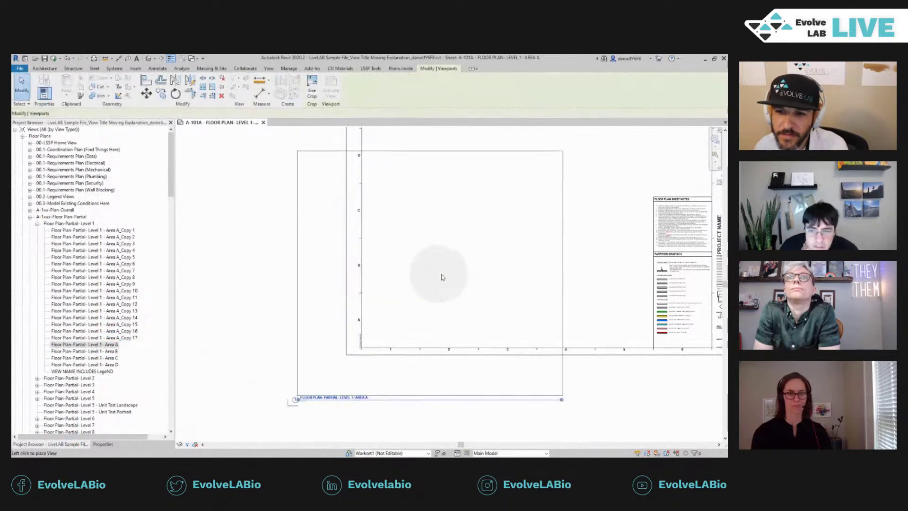
click(504, 217)
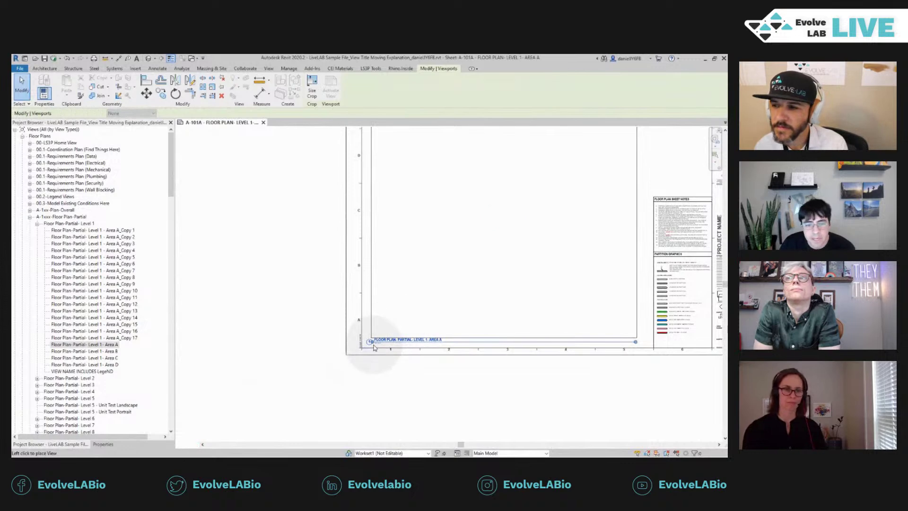
- Reset the temporary hide/isolate in the activated Area A view and return to the sheet
double_click(389, 319)
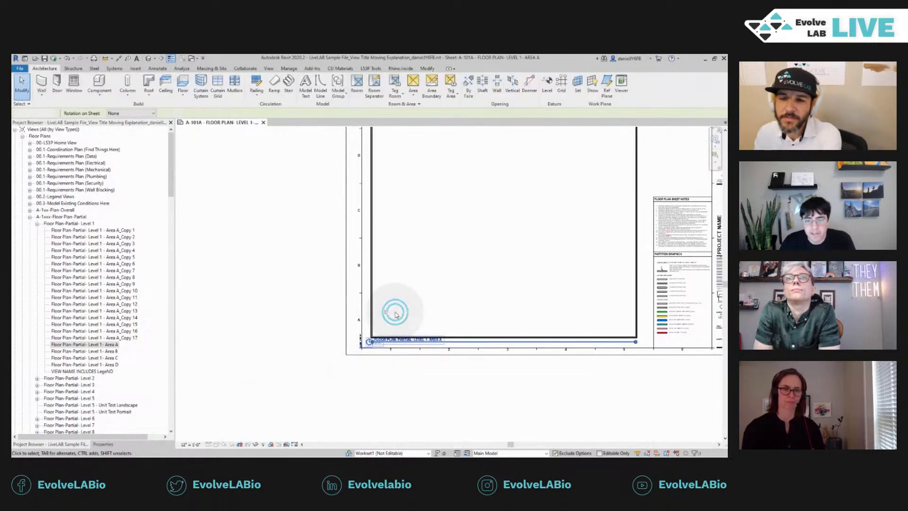
click(255, 444)
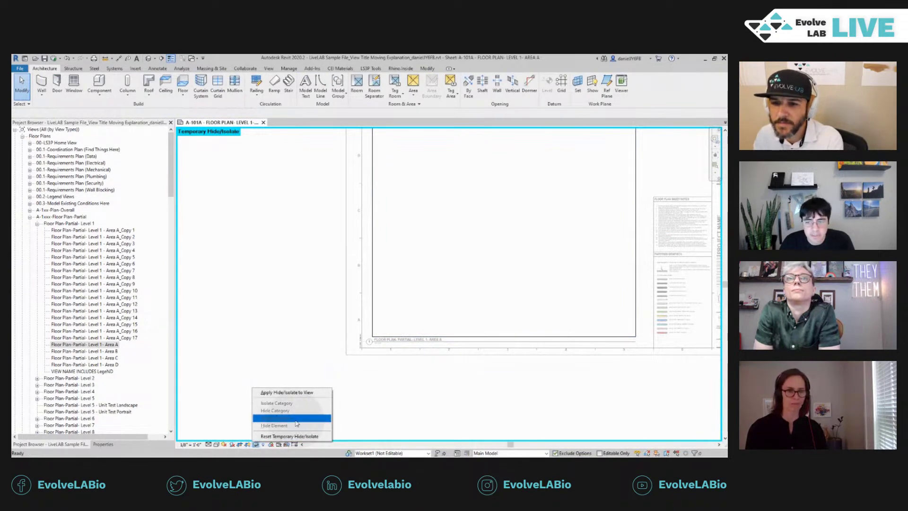
click(271, 436)
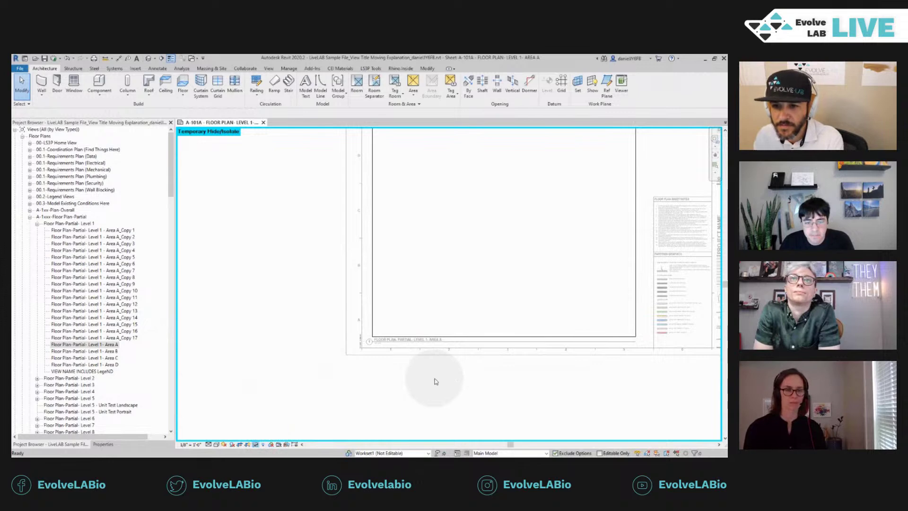
click(432, 301)
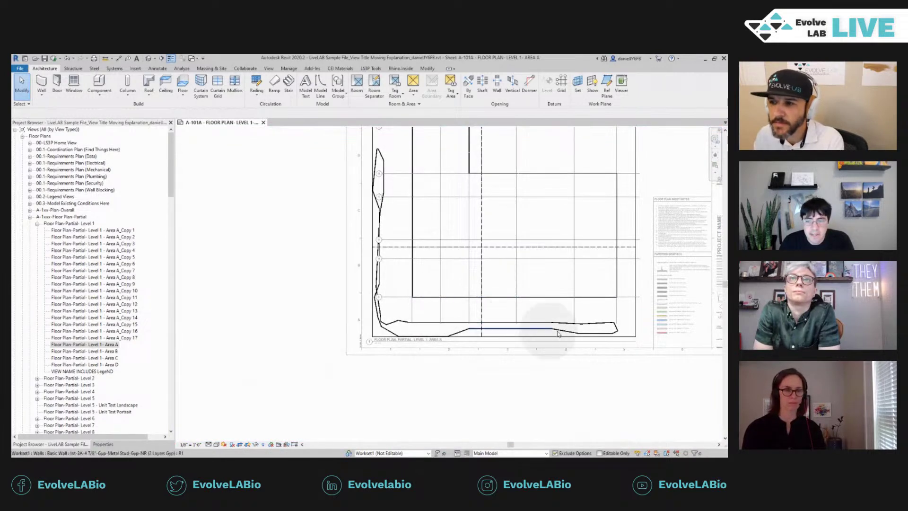
double_click(522, 379)
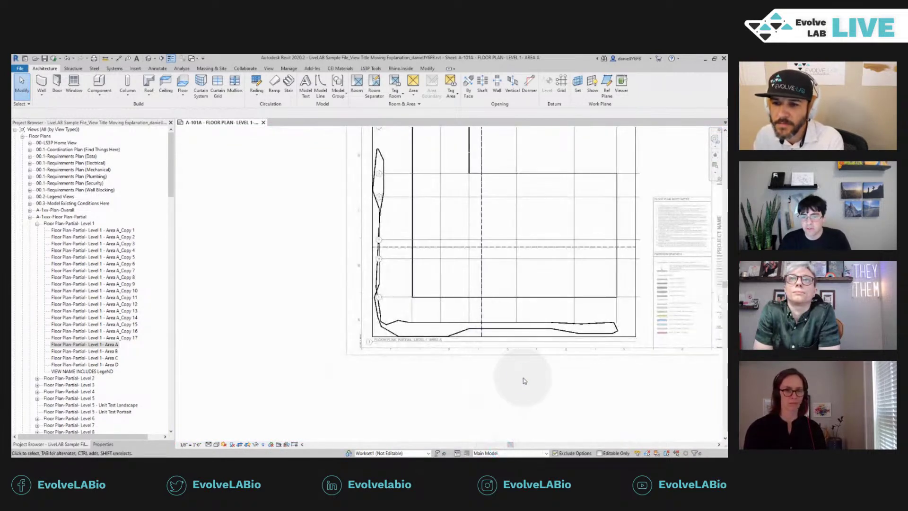
- Assign the PARTIAL PLAN A scope box to the Area A viewport and check its title placement on the sheet
click(504, 310)
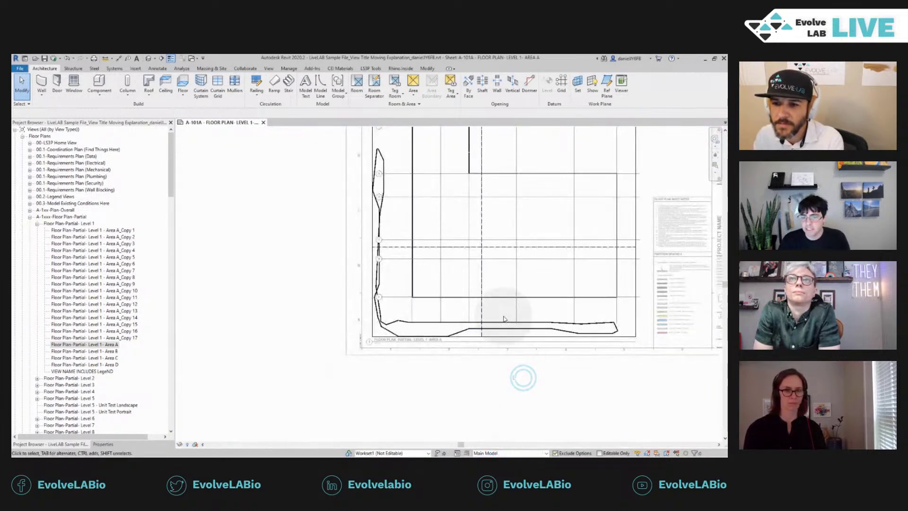
click(103, 443)
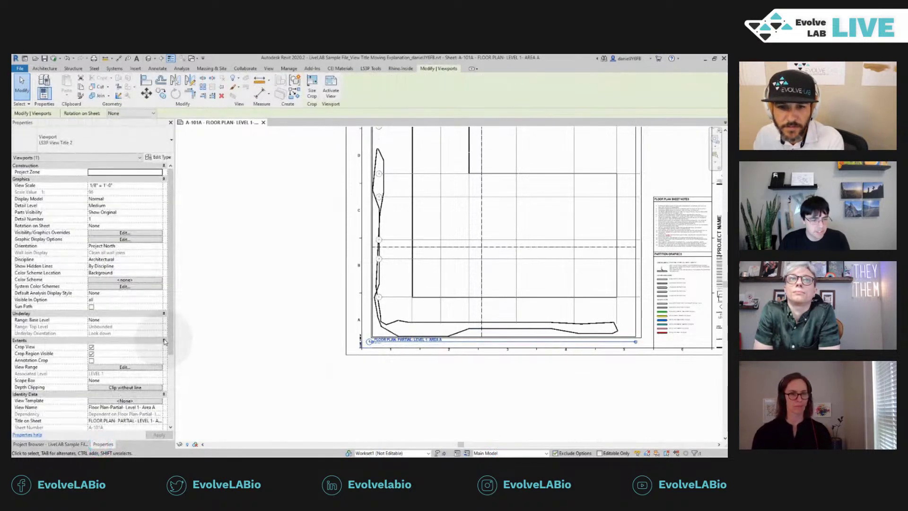
scroll(171, 353, down, 2)
scroll(170, 373, down, 5)
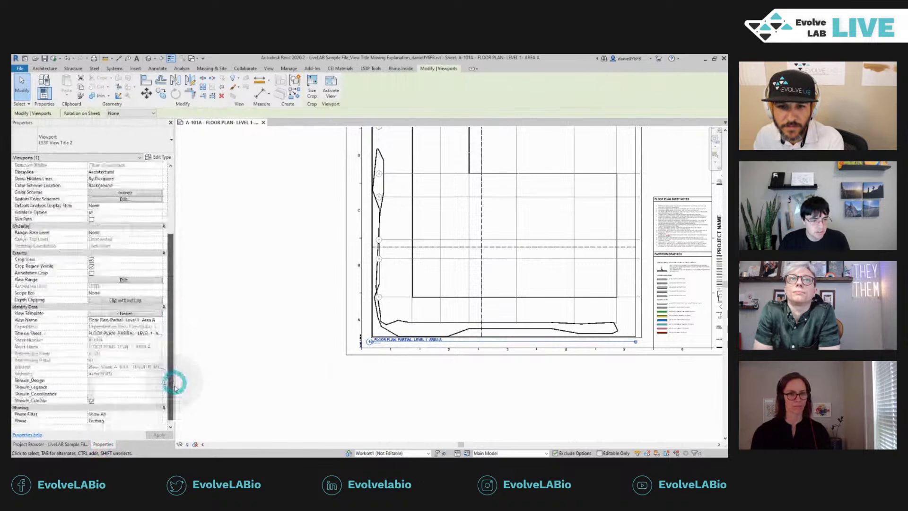
click(158, 286)
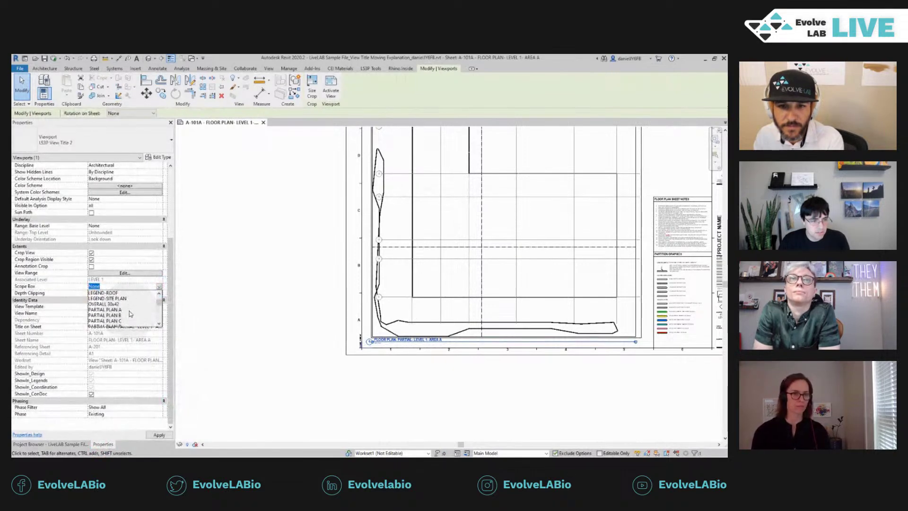
click(122, 310)
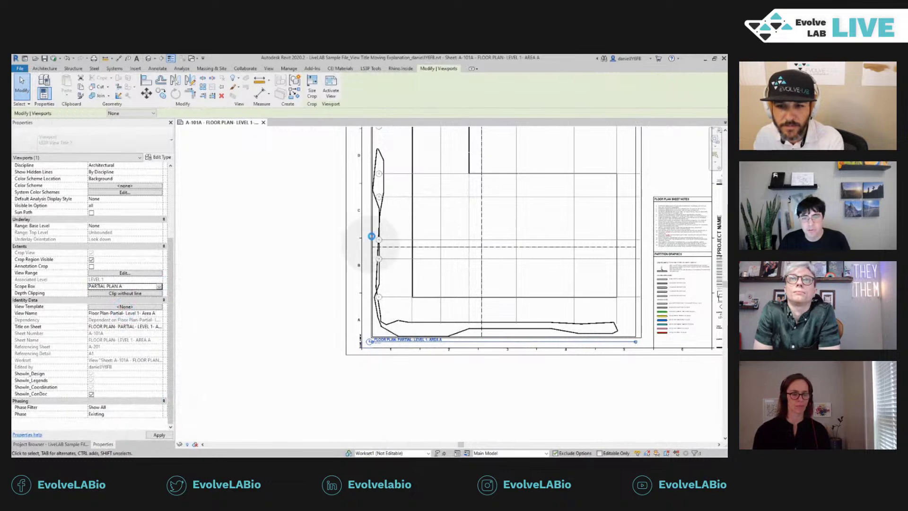
click(294, 364)
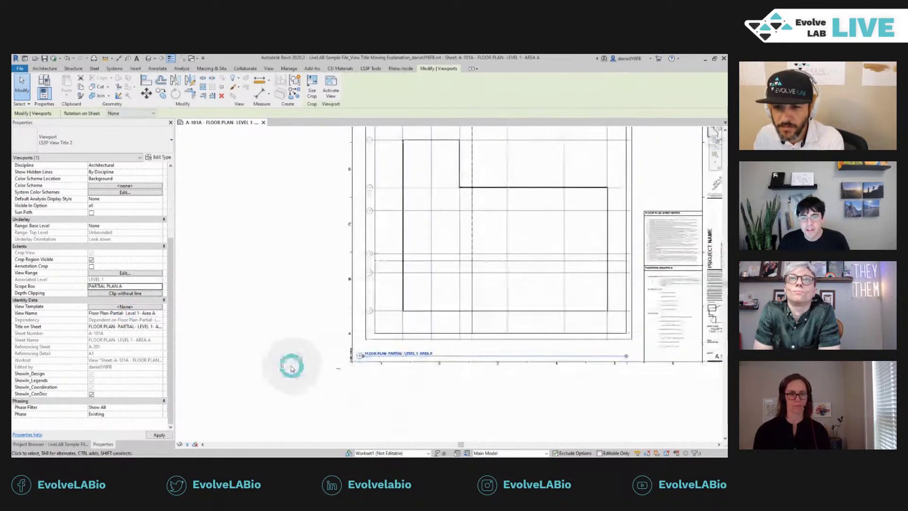
scroll(217, 373, down, 3)
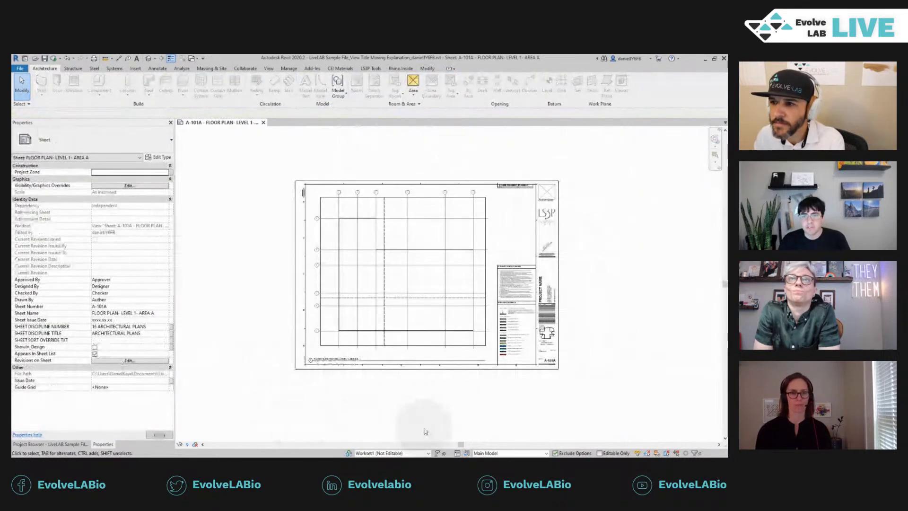
scroll(349, 399, up, 2)
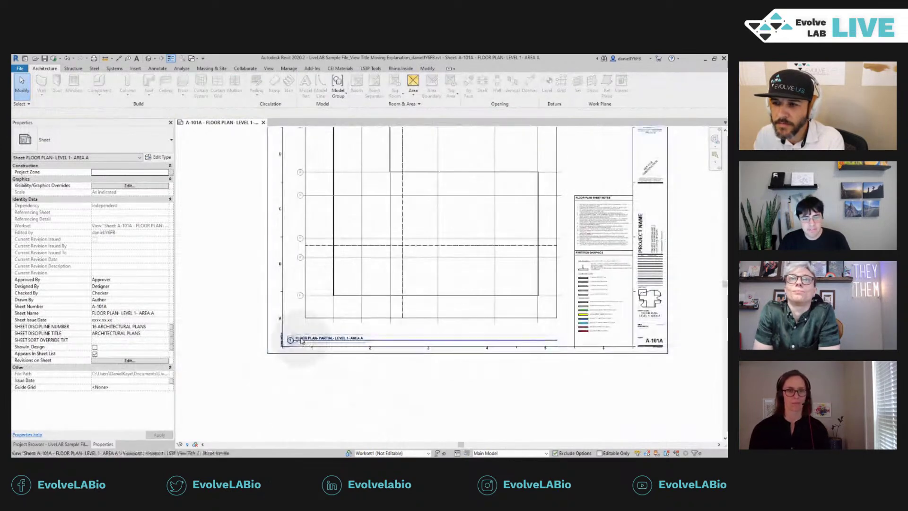
- Move the Area A view title slightly so its corner lies just inside the lower-left corner of the sheet border
scroll(299, 337, up, 5)
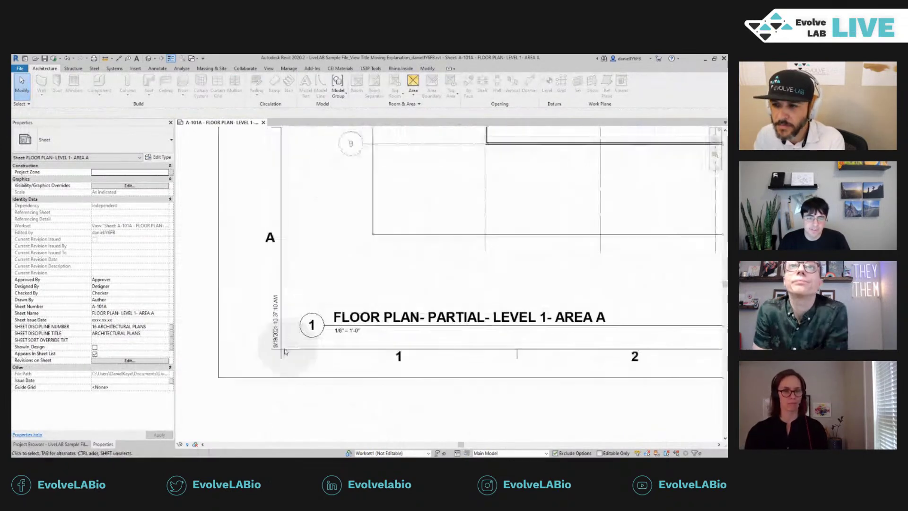
scroll(268, 351, up, 3)
click(361, 318)
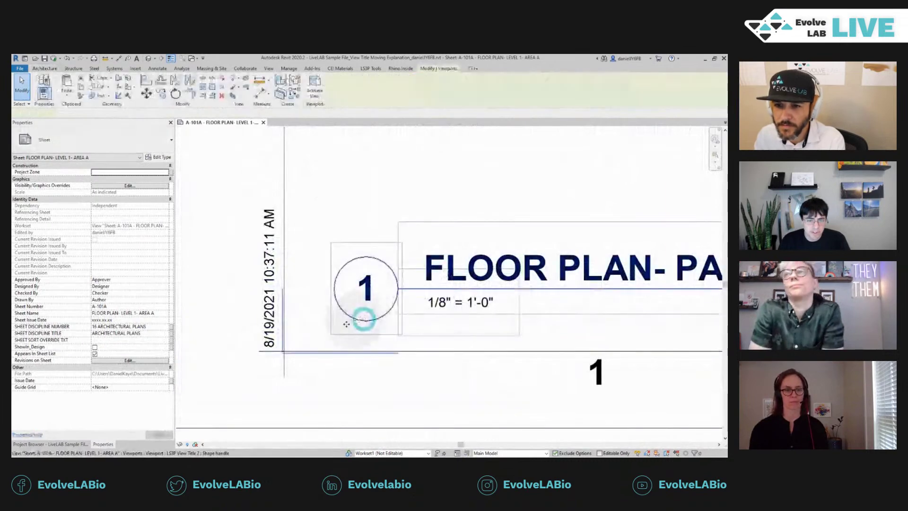
scroll(282, 354, up, 4)
click(284, 348)
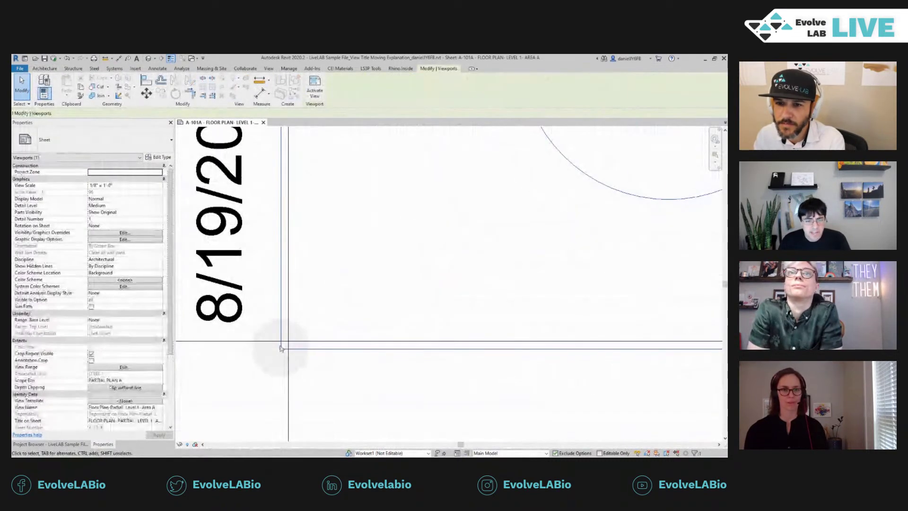
scroll(289, 344, up, 2)
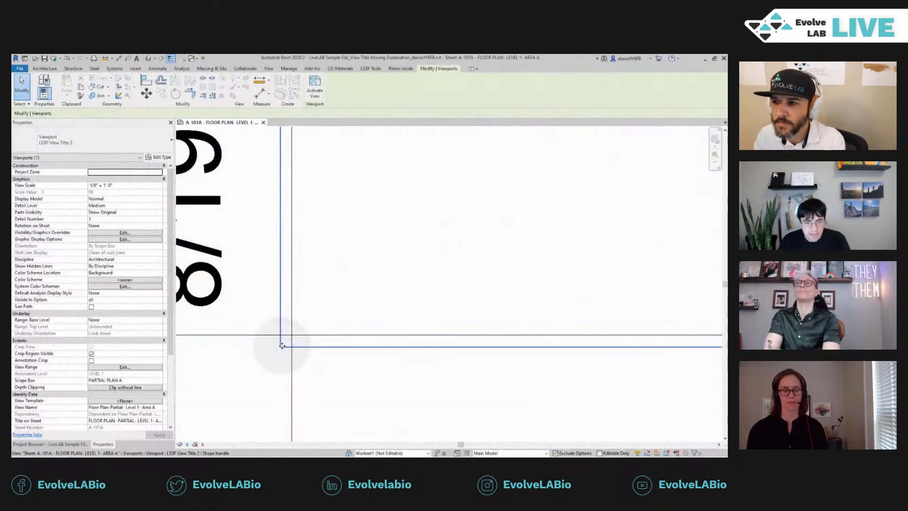
drag(294, 338, 283, 341)
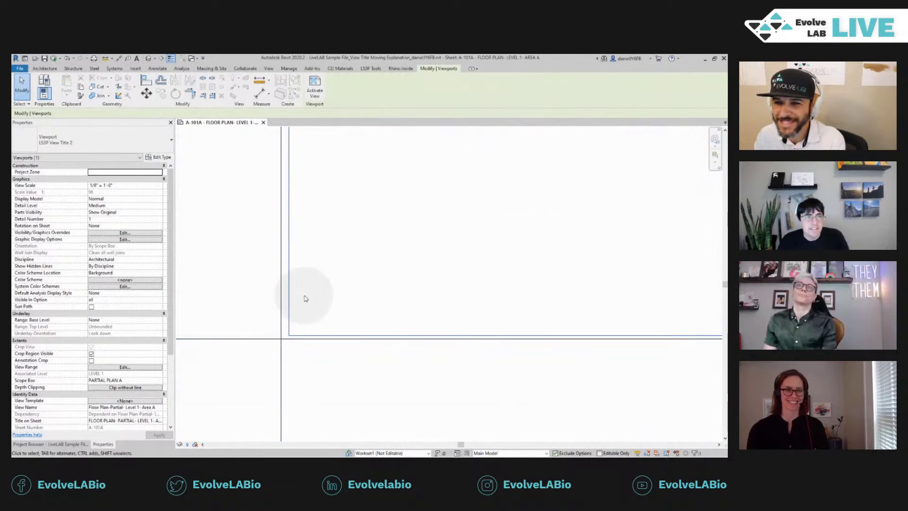
- Turn off thin-line display and check the Area A view title against the sheet border's lower-left corner
key(l)
key(Escape)
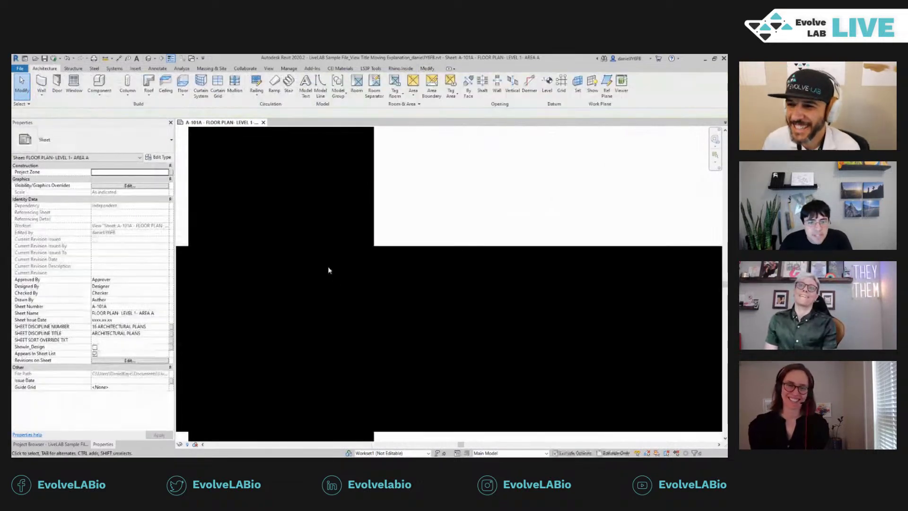
scroll(328, 266, down, 5)
scroll(309, 322, down, 8)
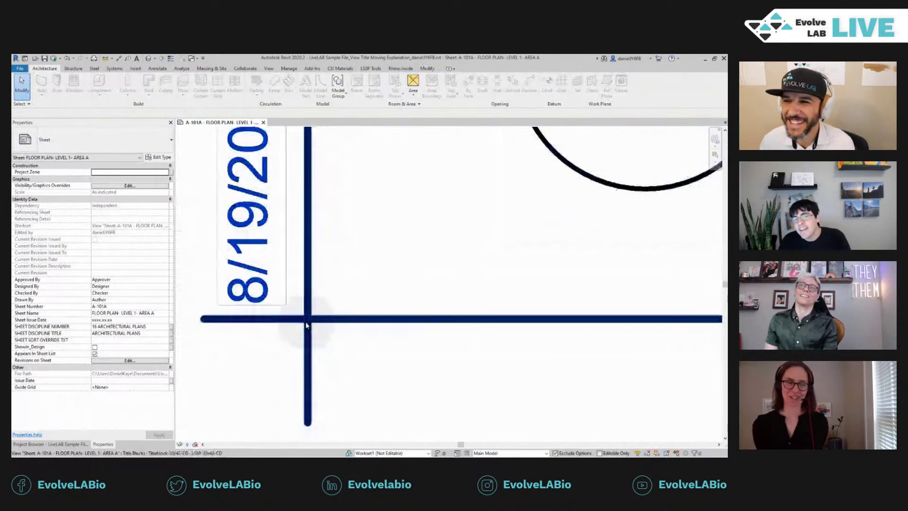
scroll(291, 339, down, 8)
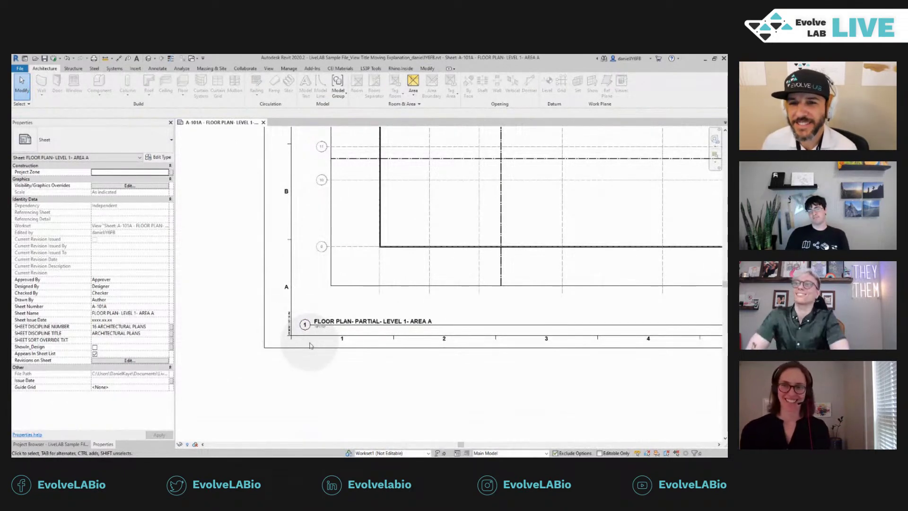
scroll(309, 345, up, 3)
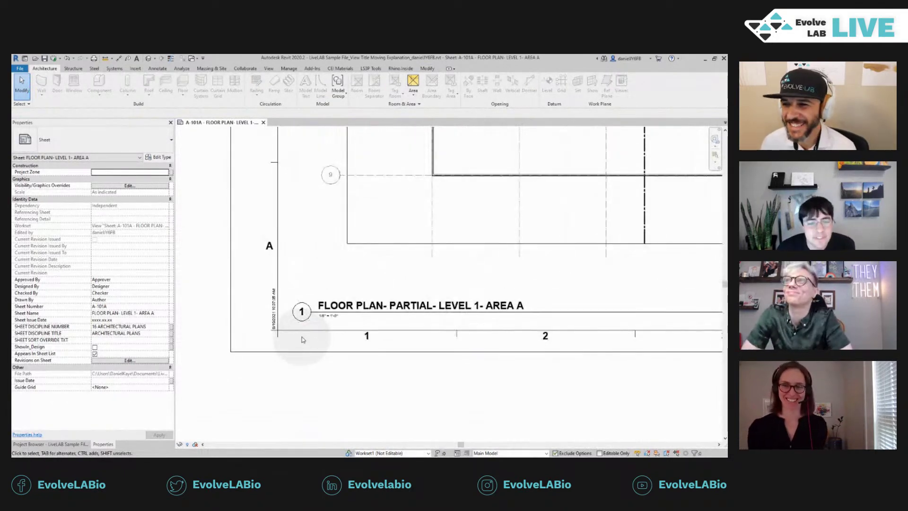
click(301, 337)
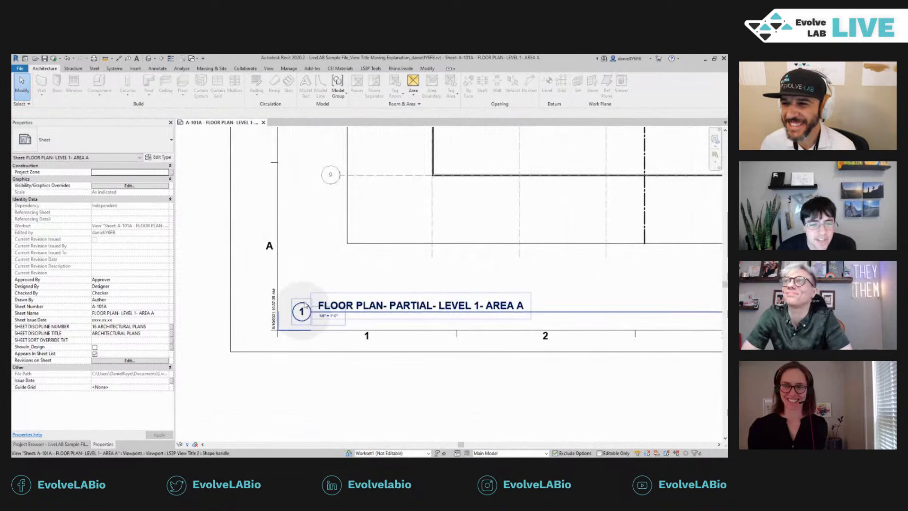
- Bring up the Move View Titles window of the LS3P View Title Mover, look at its sheet selection, and close it
click(369, 68)
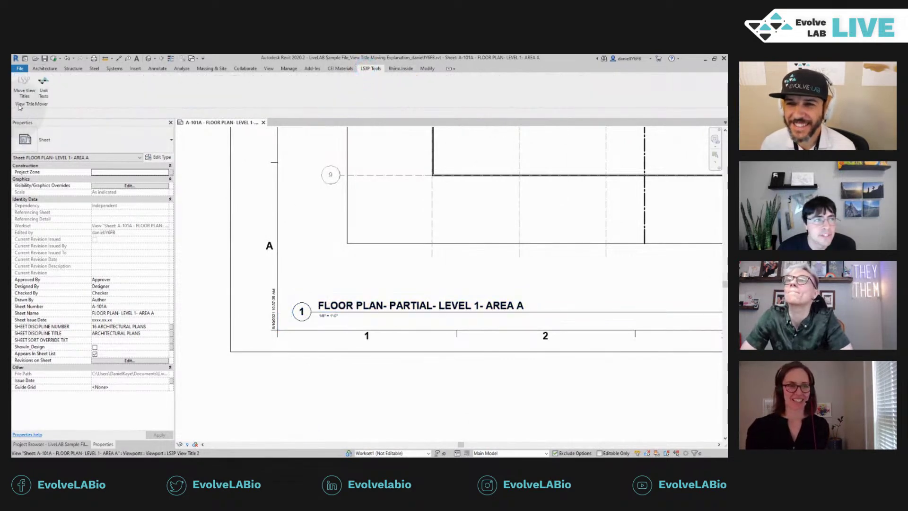
click(24, 88)
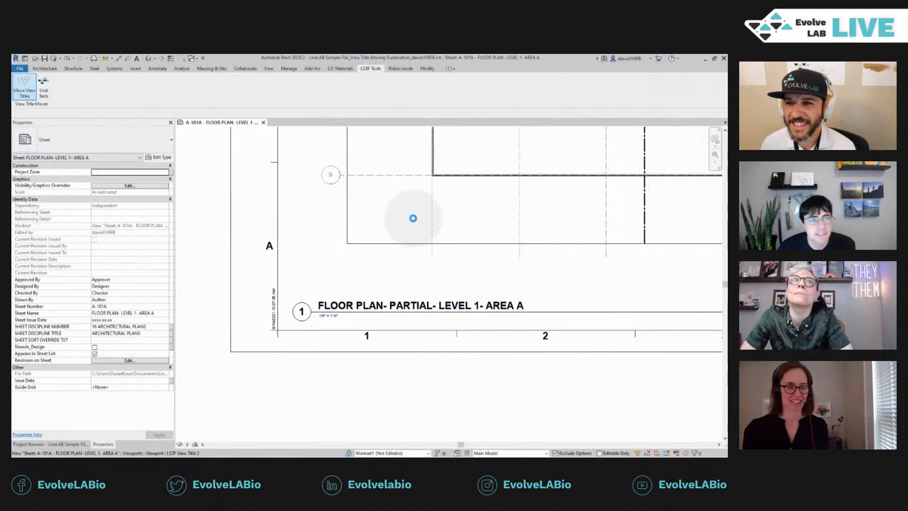
drag(324, 149, 281, 148)
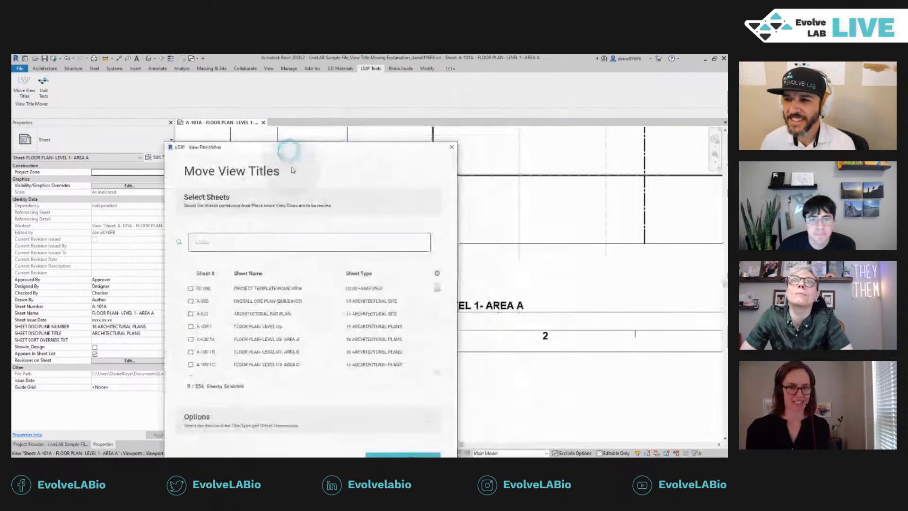
click(453, 143)
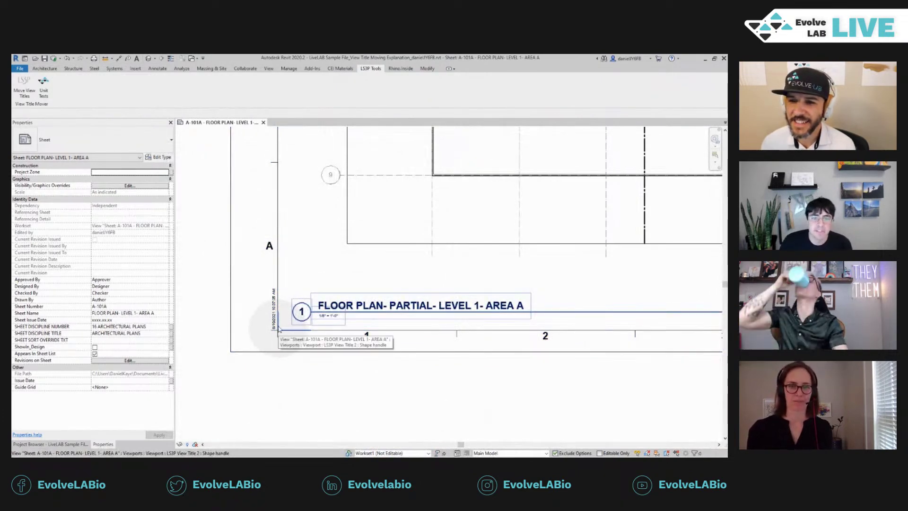
- Activate the Area A view to examine its scope-box-controlled crop edges and title line length, returning to the sheet after each check
scroll(270, 265, down, 3)
scroll(222, 333, down, 5)
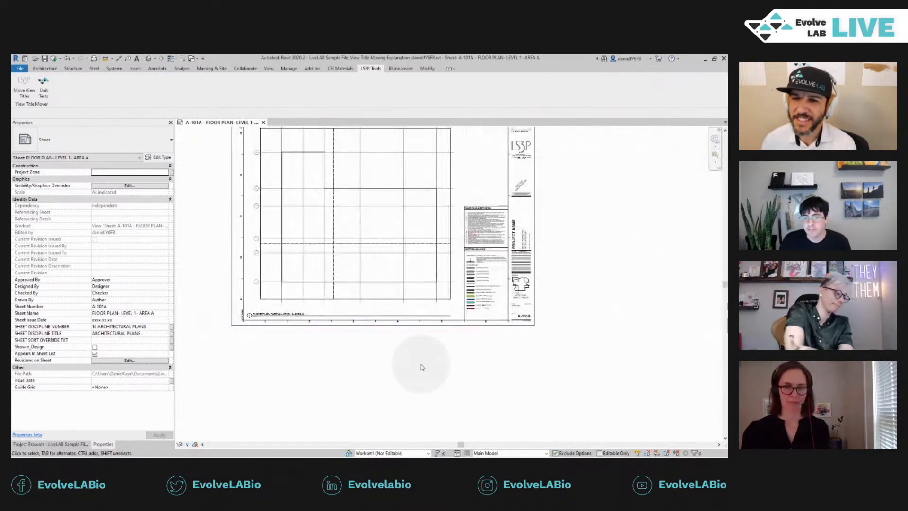
double_click(361, 265)
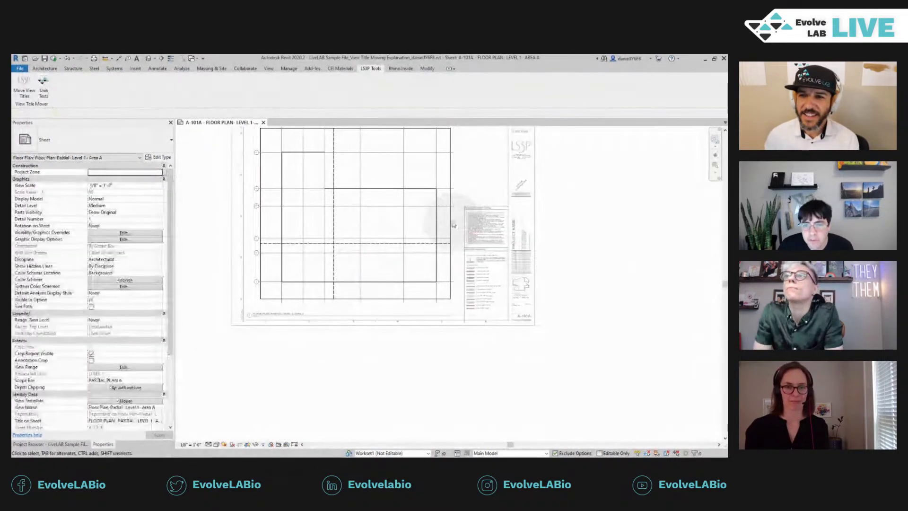
scroll(417, 368, up, 2)
scroll(417, 369, up, 1)
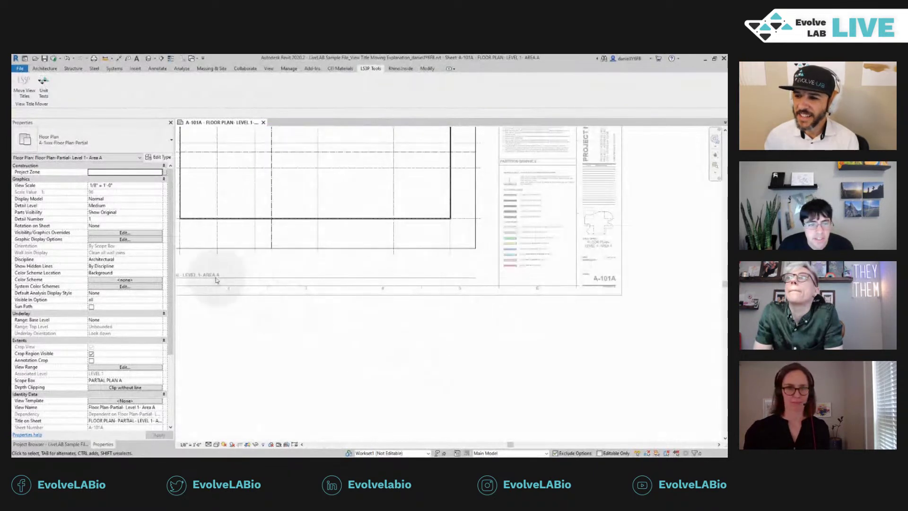
double_click(538, 332)
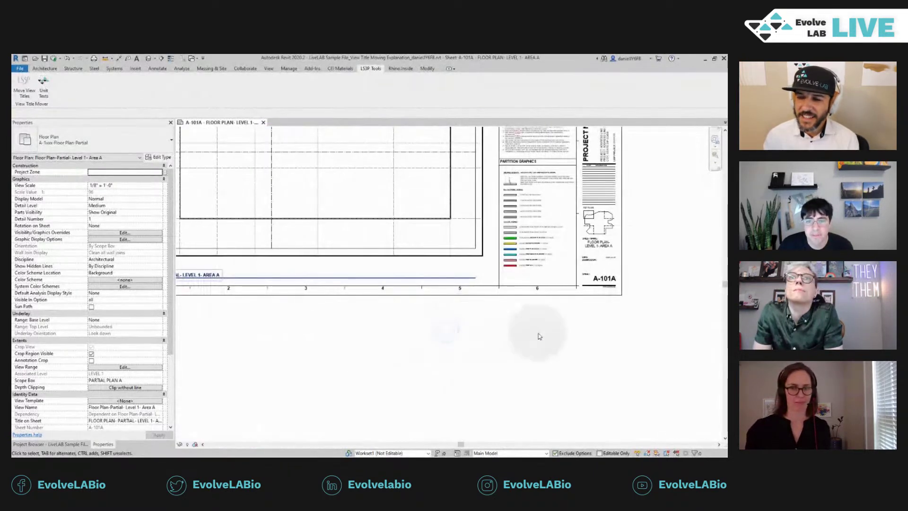
scroll(538, 332, down, 2)
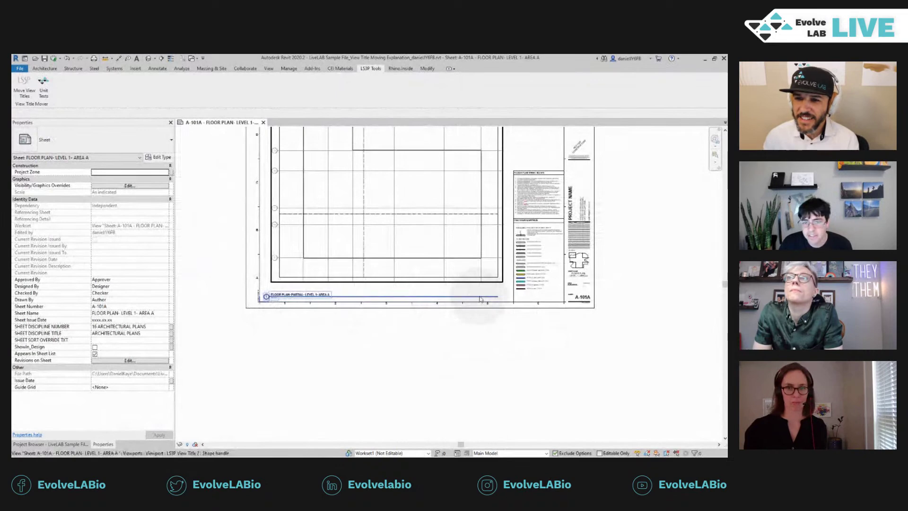
scroll(475, 302, up, 2)
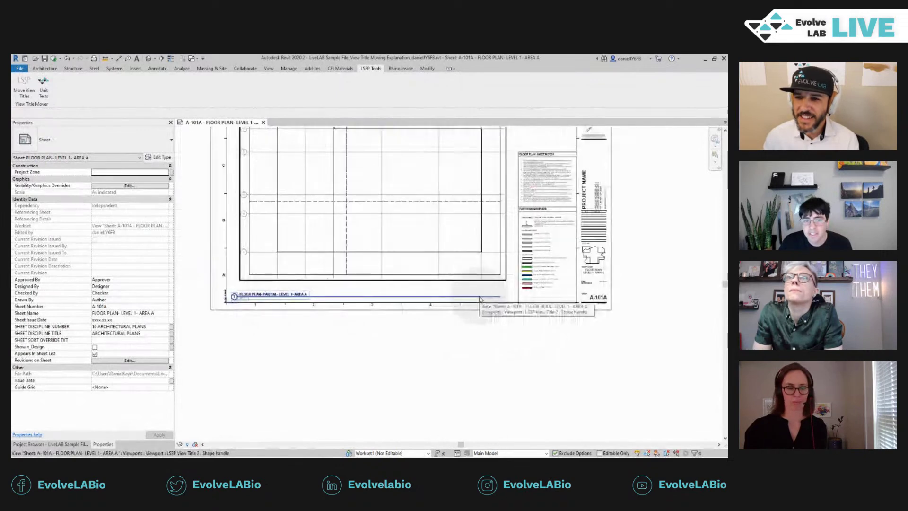
double_click(468, 259)
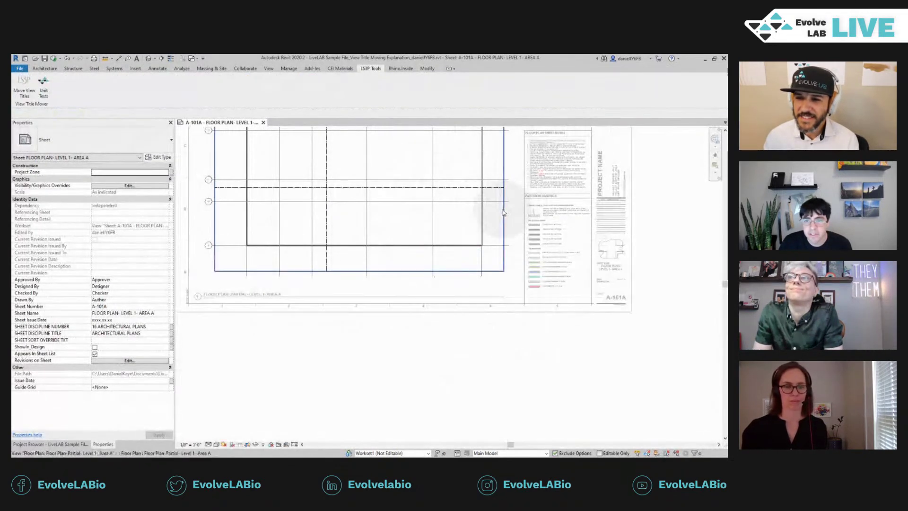
click(504, 211)
double_click(497, 423)
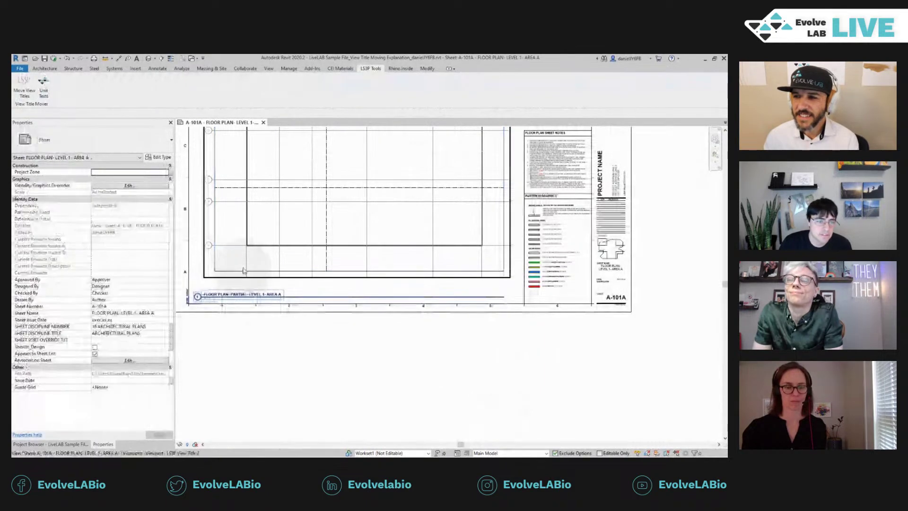
- Set the Area A viewport's scope box to None
click(274, 242)
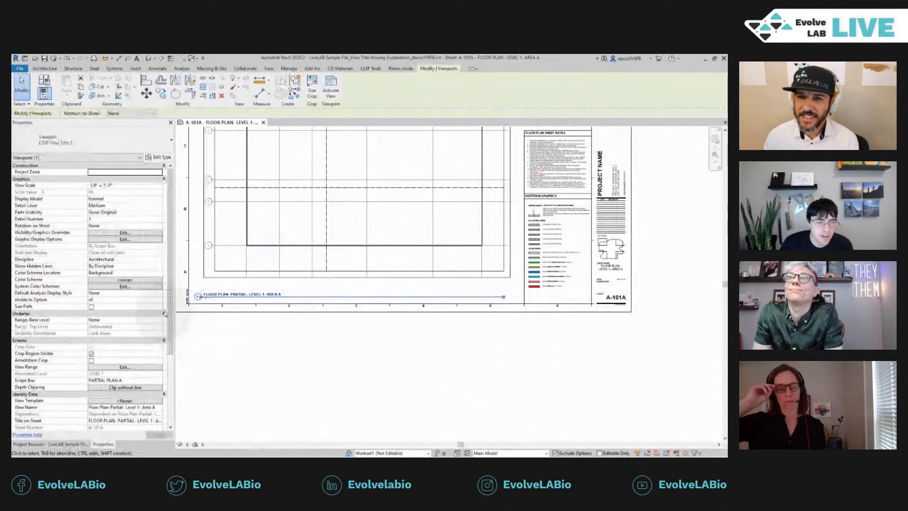
click(237, 254)
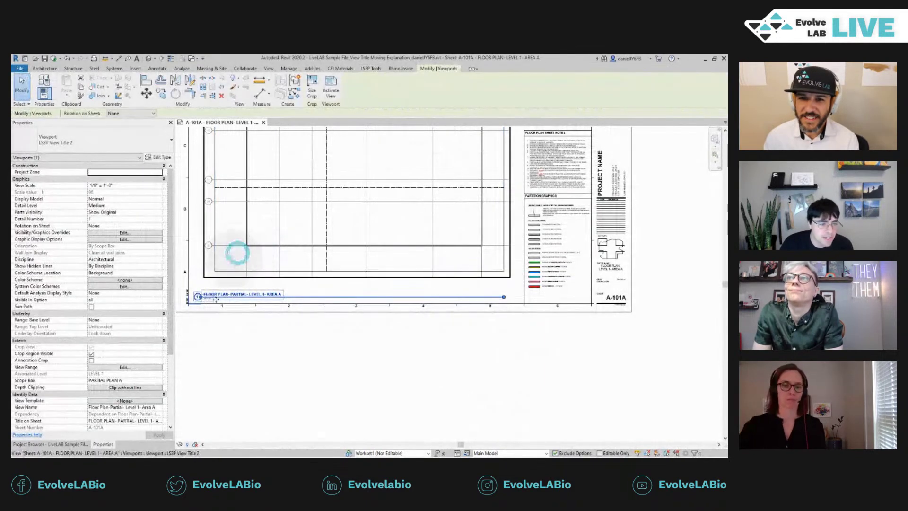
click(159, 381)
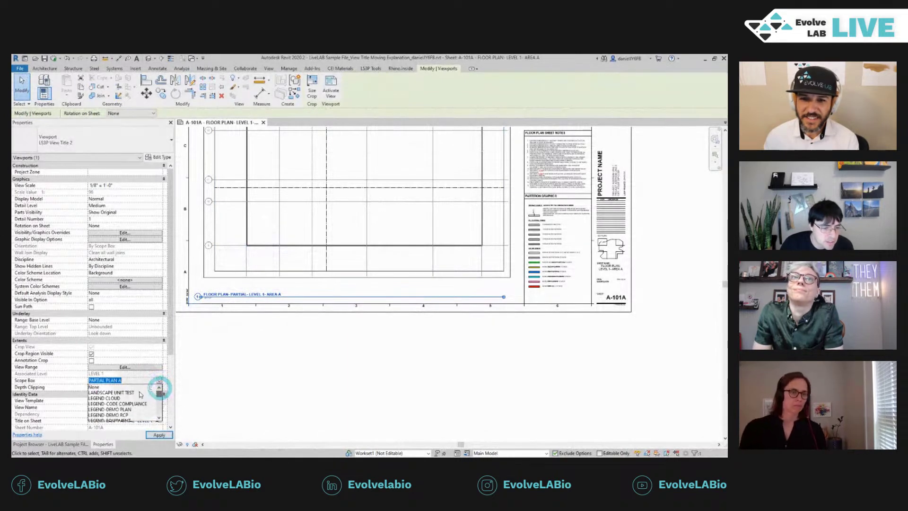
click(136, 388)
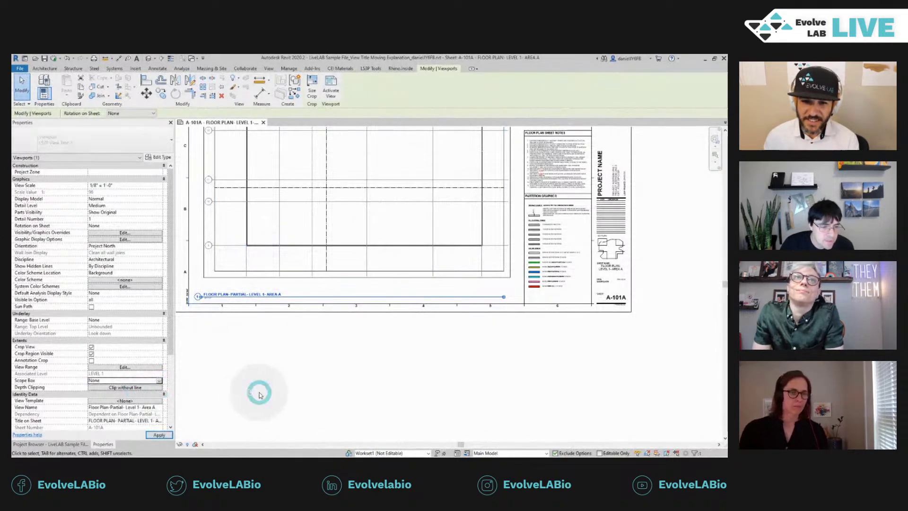
click(438, 401)
- Pull the right crop edge of the activated Area A view inward to about half its width and return to the sheet
click(350, 219)
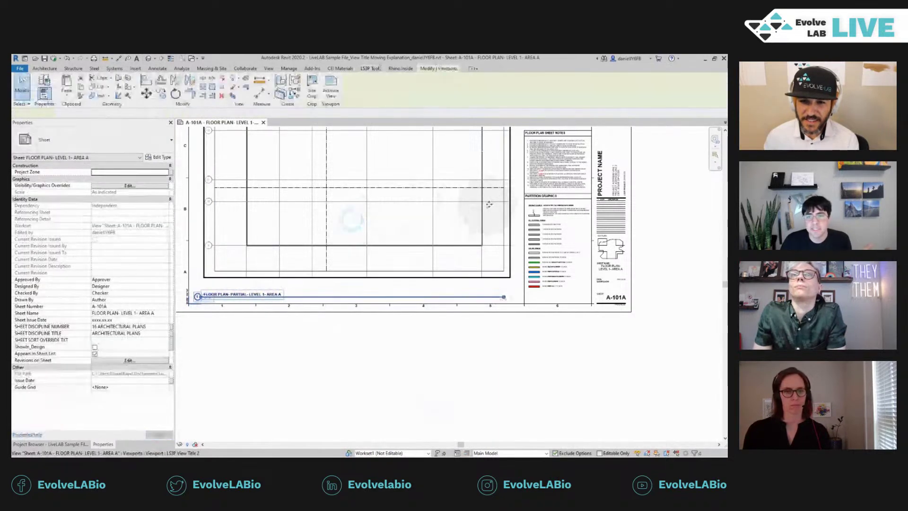
click(489, 204)
click(503, 165)
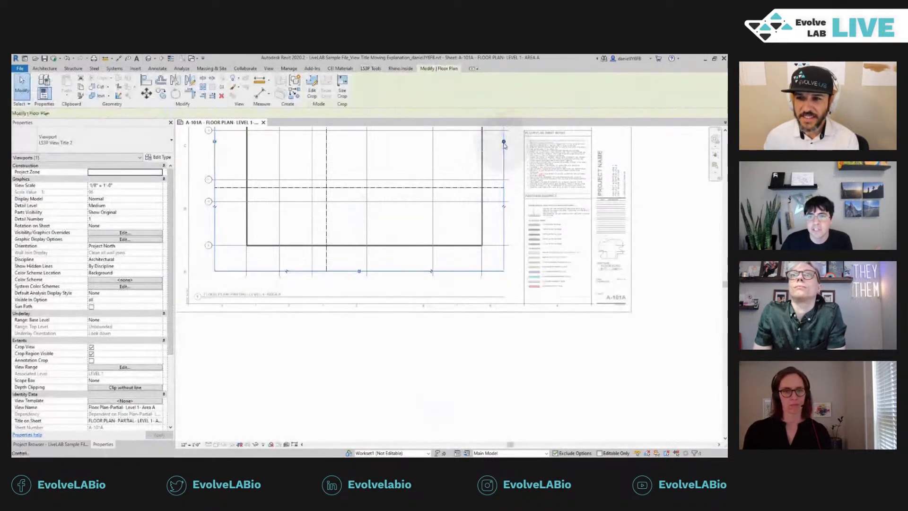
drag(503, 141, 359, 171)
click(381, 363)
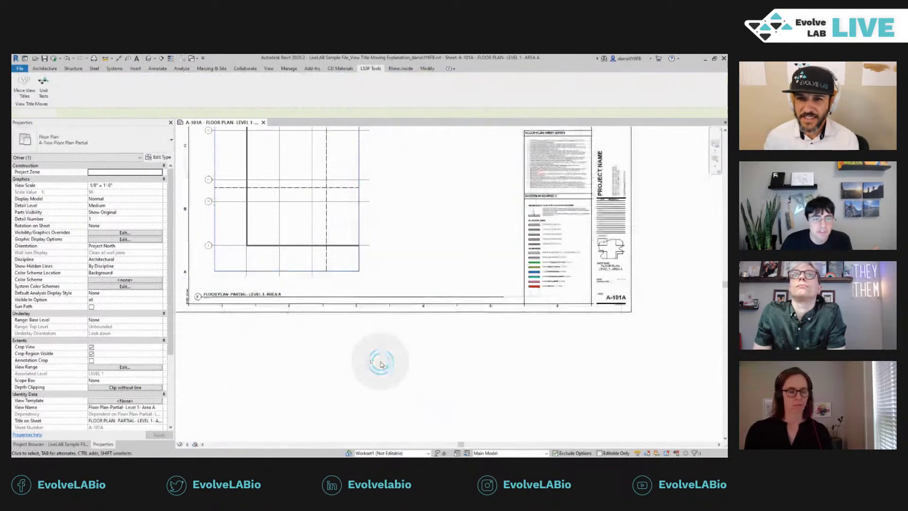
double_click(382, 360)
- Delete the narrowed Area A viewport and place Floor Plan-Partial- Level 1- Area A back at the sheet's lower-left border corner
click(350, 244)
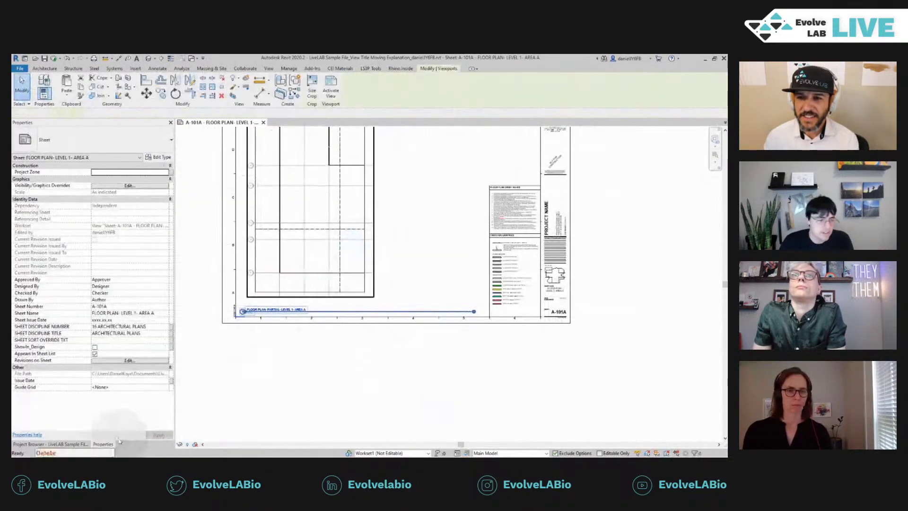
click(71, 444)
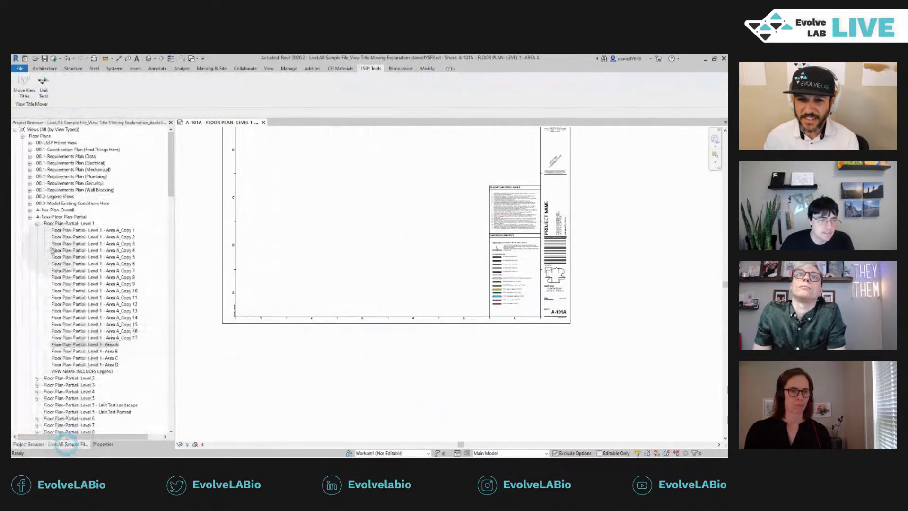
drag(100, 349, 373, 233)
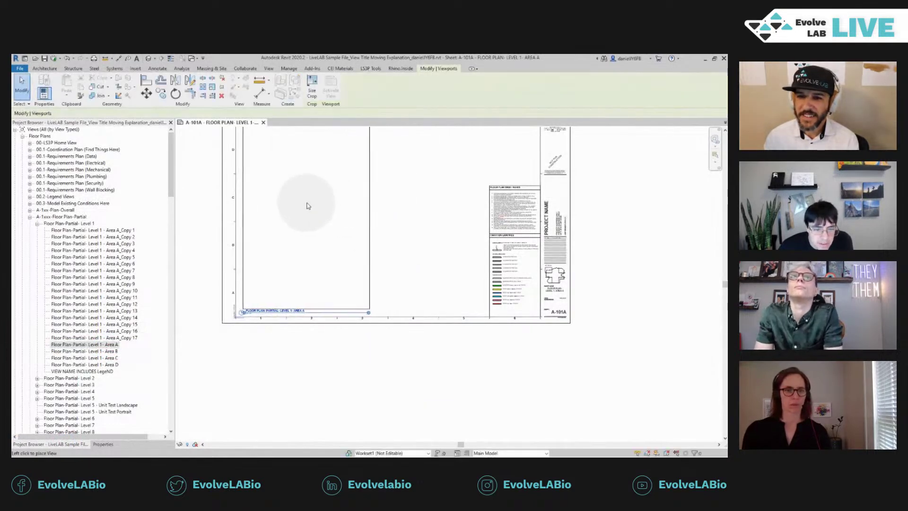
click(313, 211)
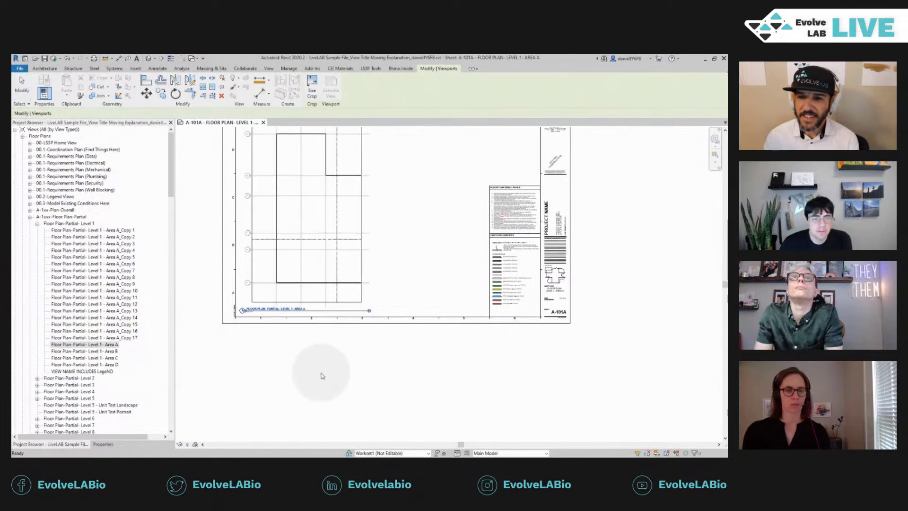
- Assign the PARTIAL PLAN A scope box to the re-placed Area A viewport and check its title line on the sheet
click(98, 445)
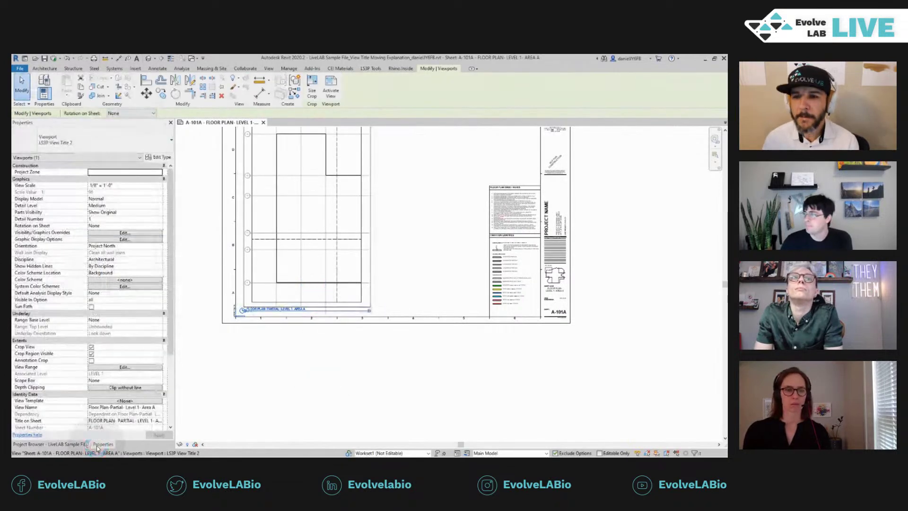
click(160, 380)
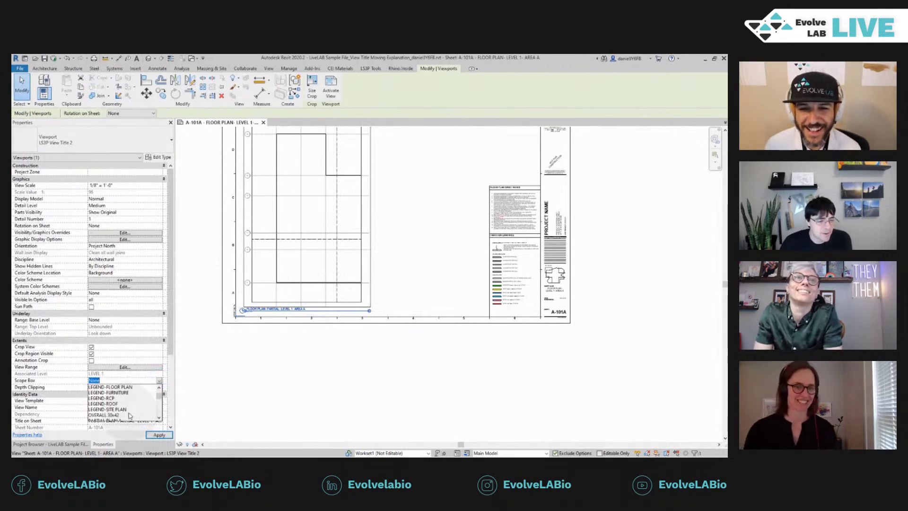
scroll(130, 415, down, 1)
click(122, 405)
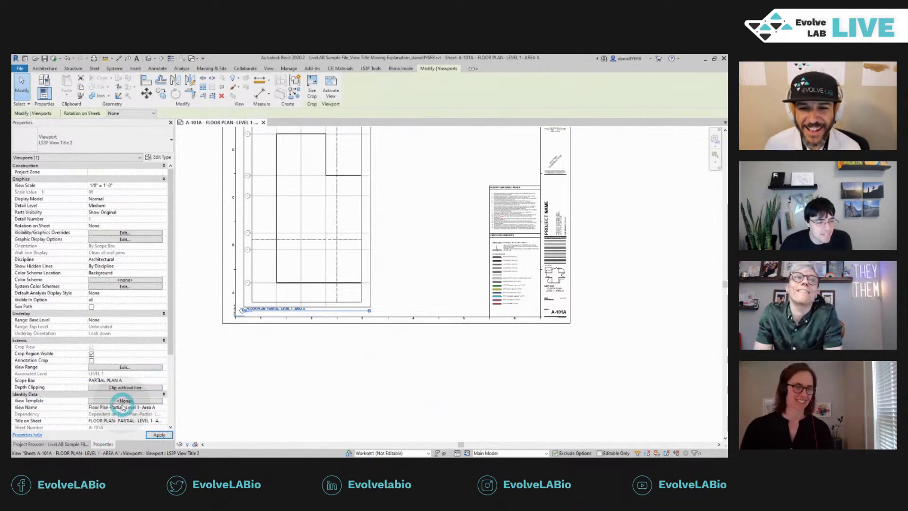
click(338, 383)
scroll(360, 376, down, 2)
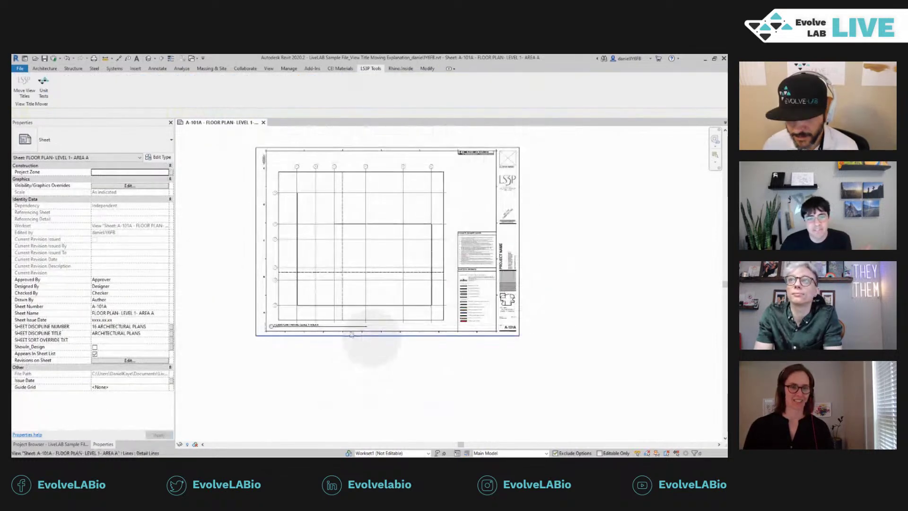
scroll(330, 353, up, 3)
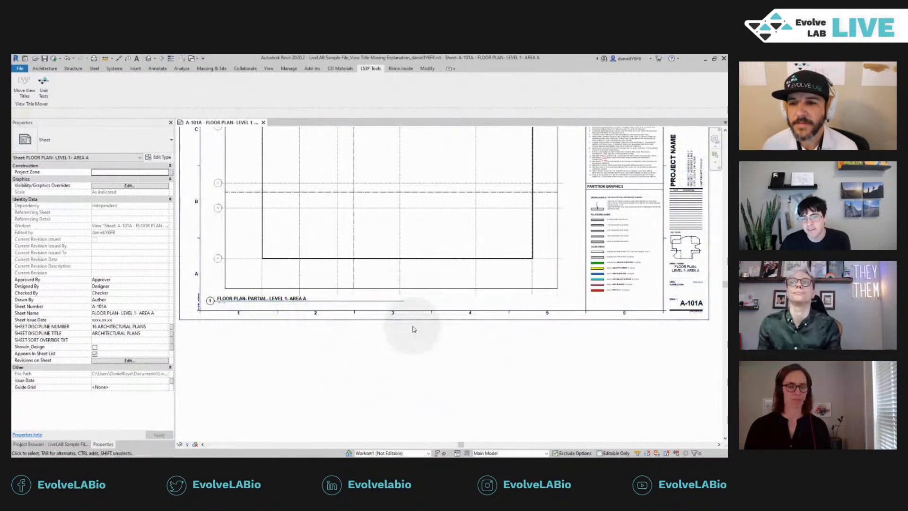
scroll(239, 388, up, 1)
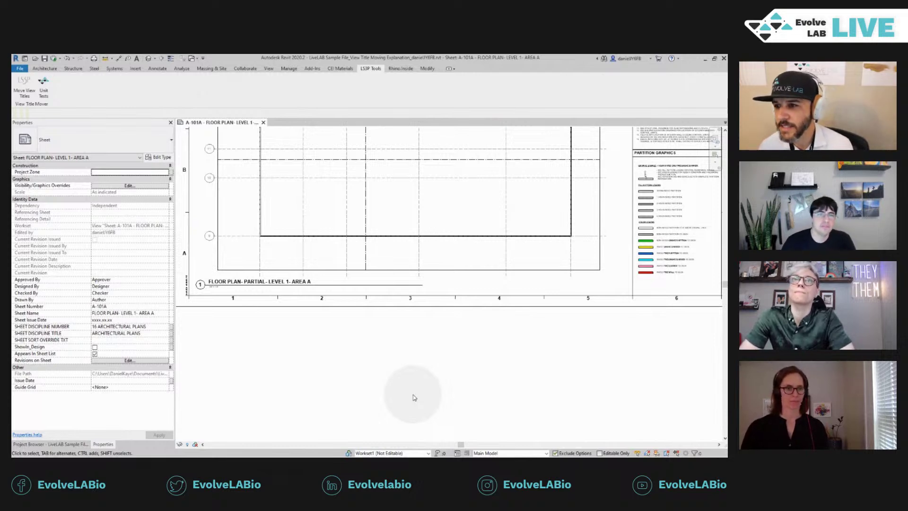
scroll(378, 331, down, 2)
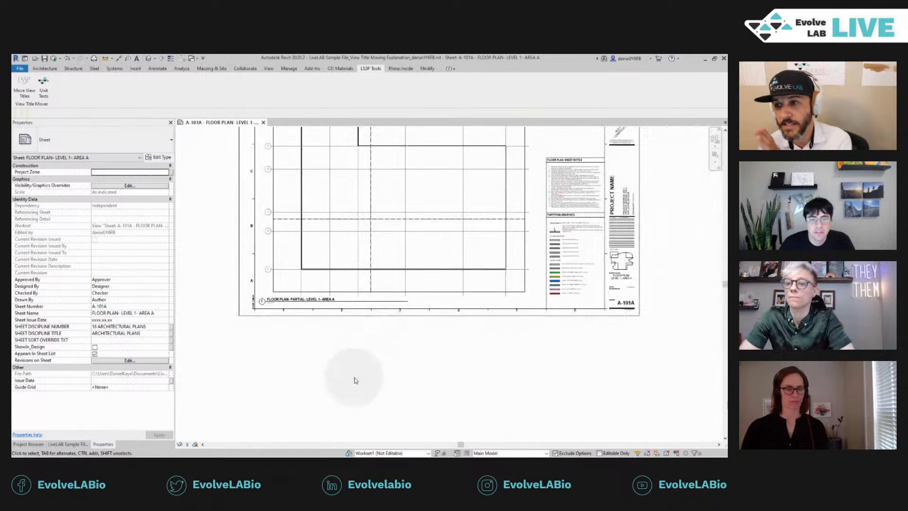
- Undo the recent edits back to before the Area A crop edge was pulled inward and its viewport re-placed
click(75, 60)
click(80, 179)
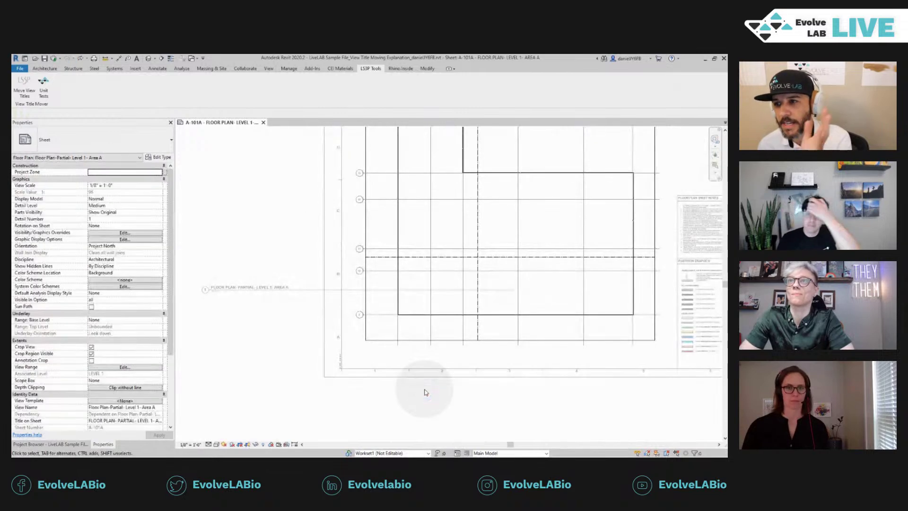
- Set the scope box of the restored full-width Area A viewport to PARTIAL PLAN A
click(418, 335)
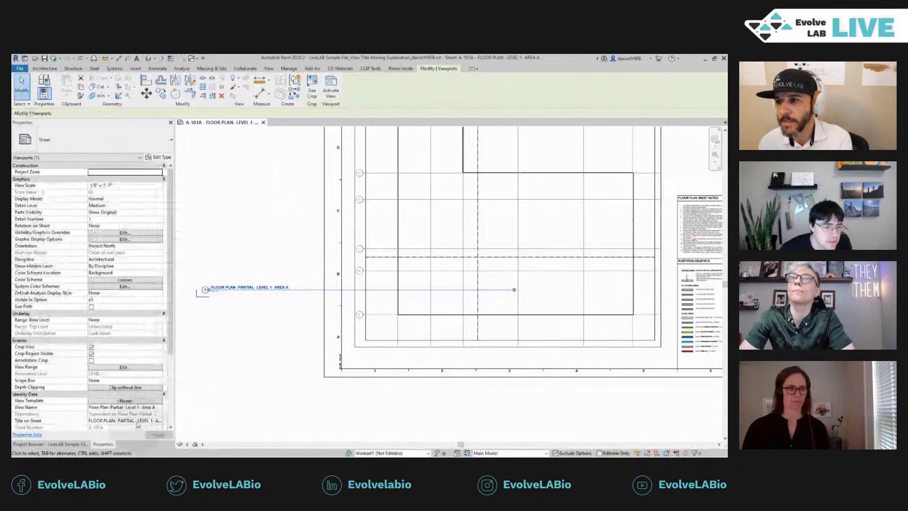
scroll(157, 414, down, 4)
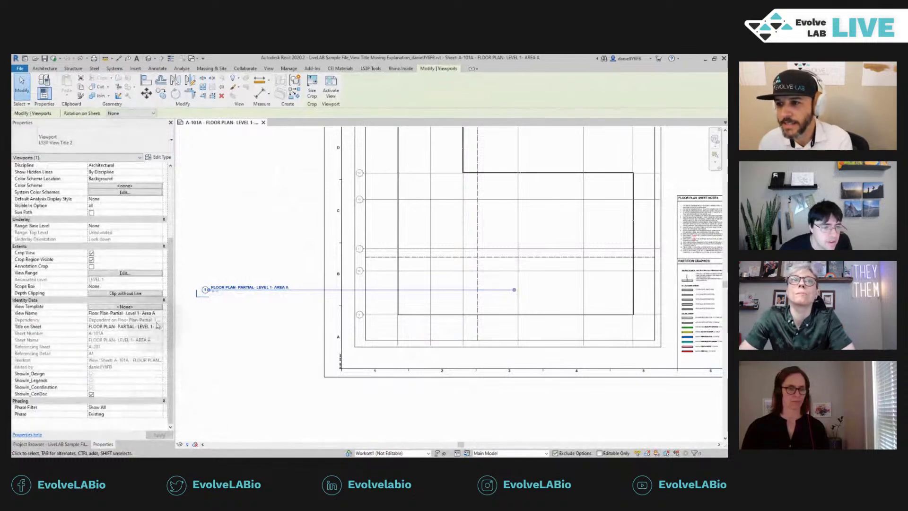
click(158, 286)
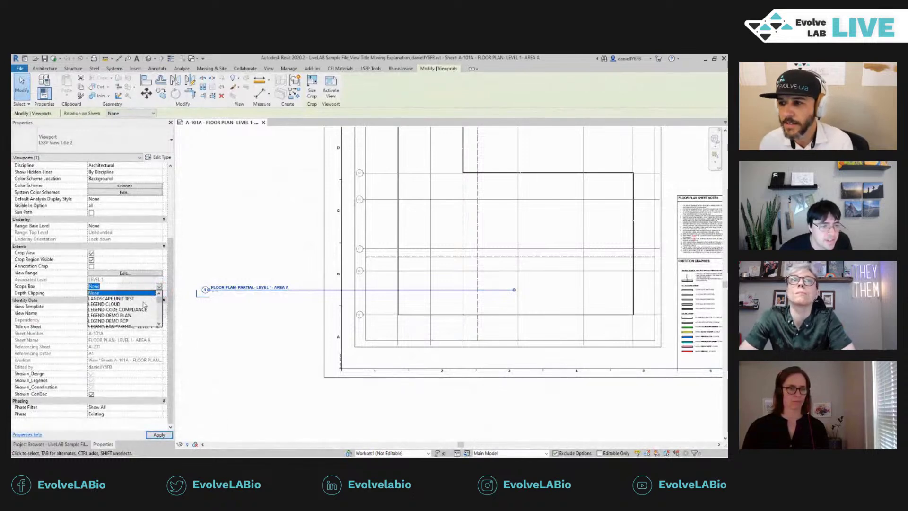
scroll(144, 307, down, 4)
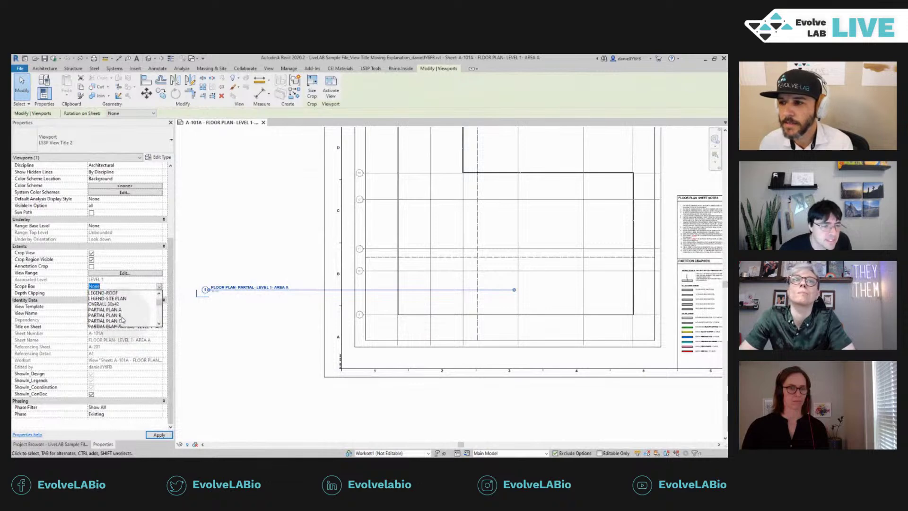
click(119, 310)
click(158, 434)
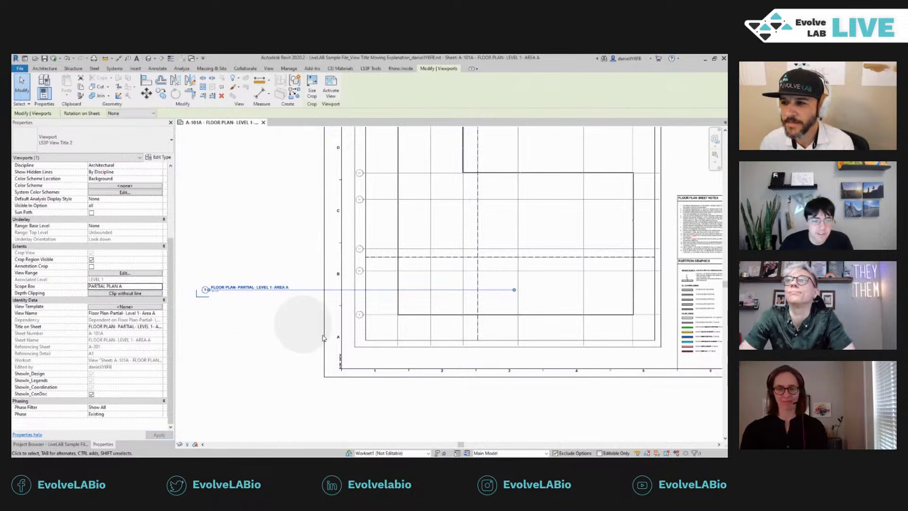
scroll(241, 303, down, 3)
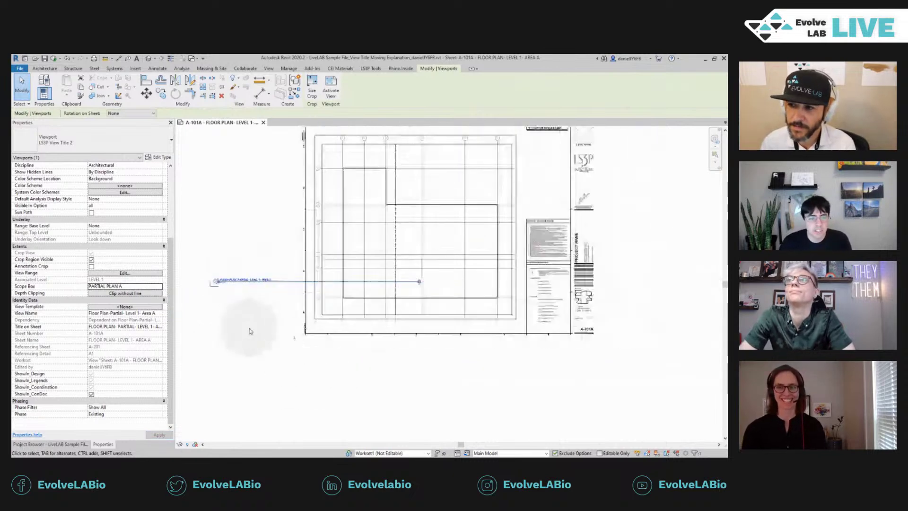
key(Escape)
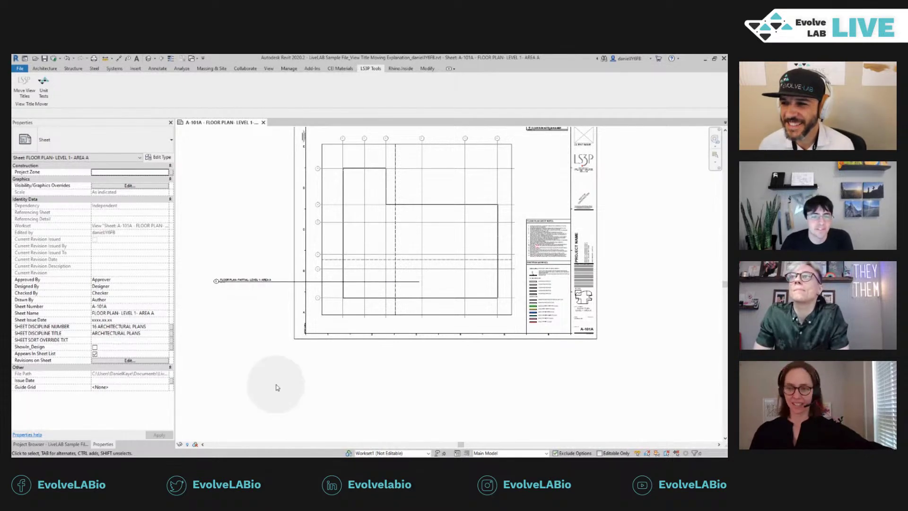
- Find sheet A-101A in the View Title Mover, move its view titles, and check the repositioned title on the sheet
middle_drag(274, 377, 244, 429)
scroll(245, 429, up, 1)
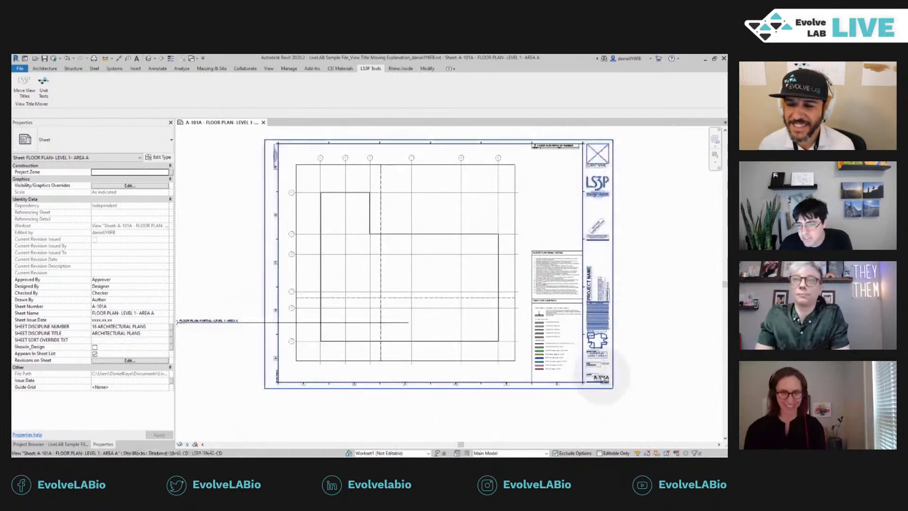
click(24, 87)
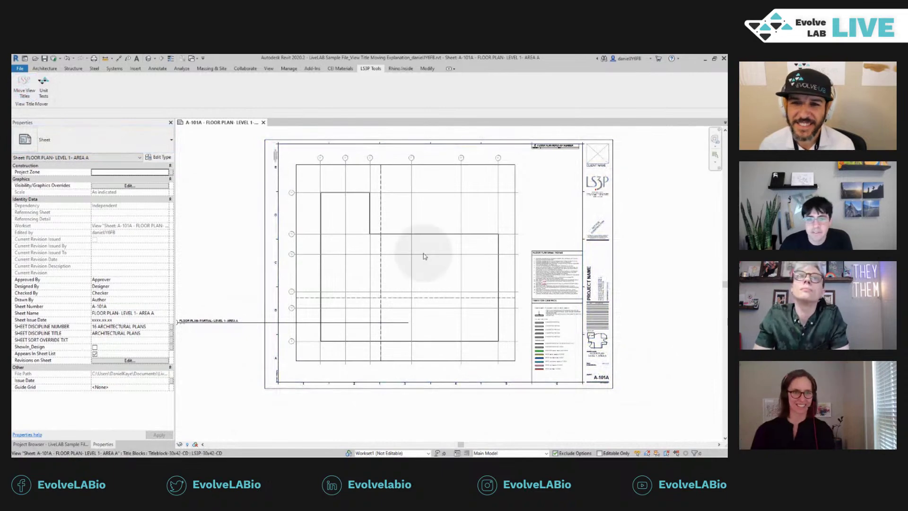
drag(199, 80, 491, 81)
click(457, 177)
text(a)
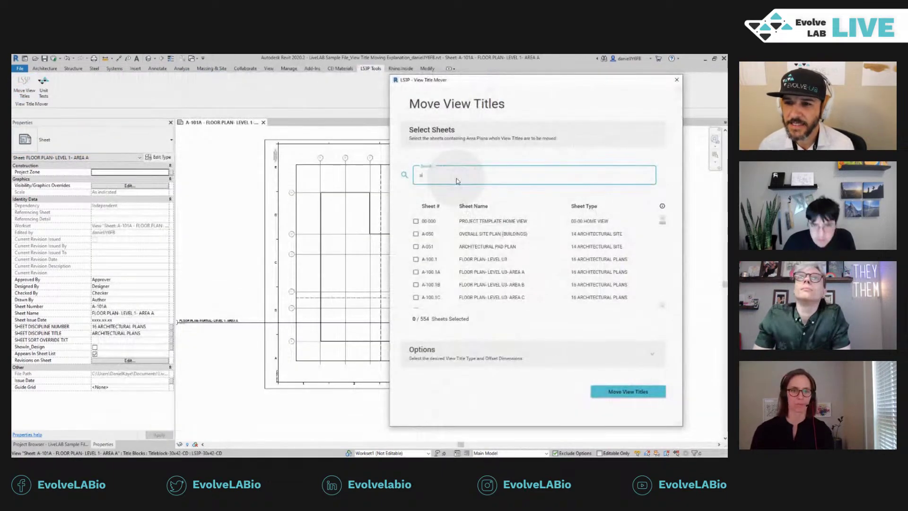
text(-101a)
click(416, 221)
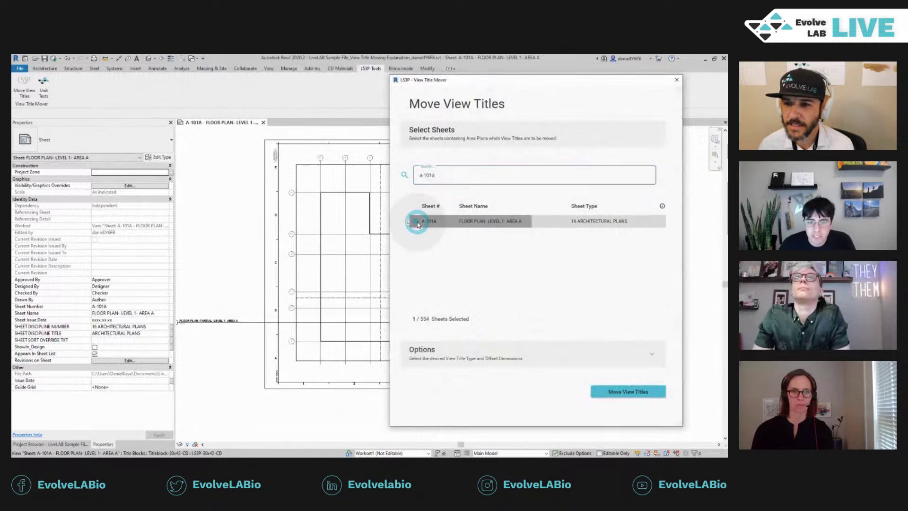
click(634, 391)
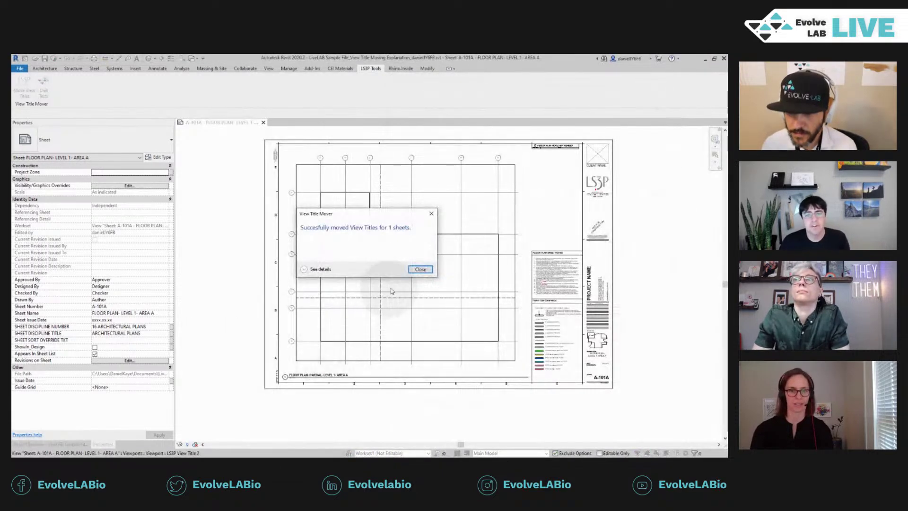
click(419, 269)
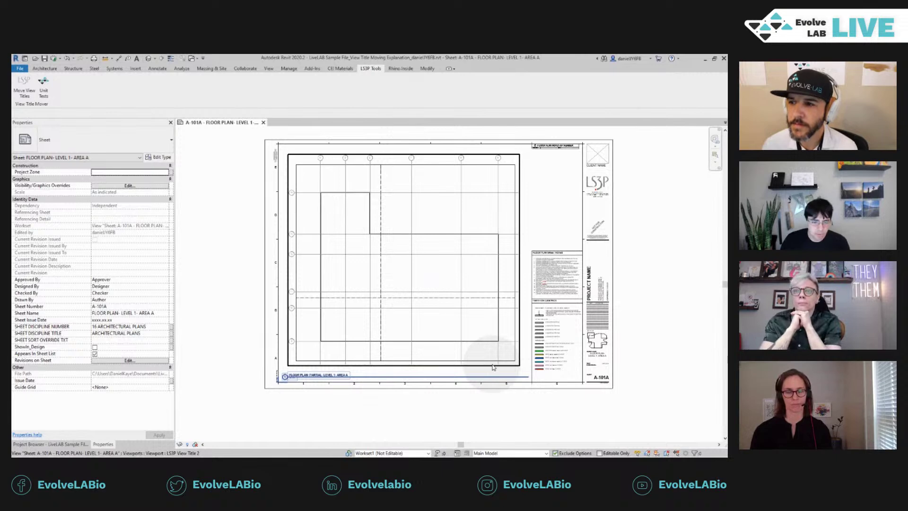
scroll(257, 404, up, 2)
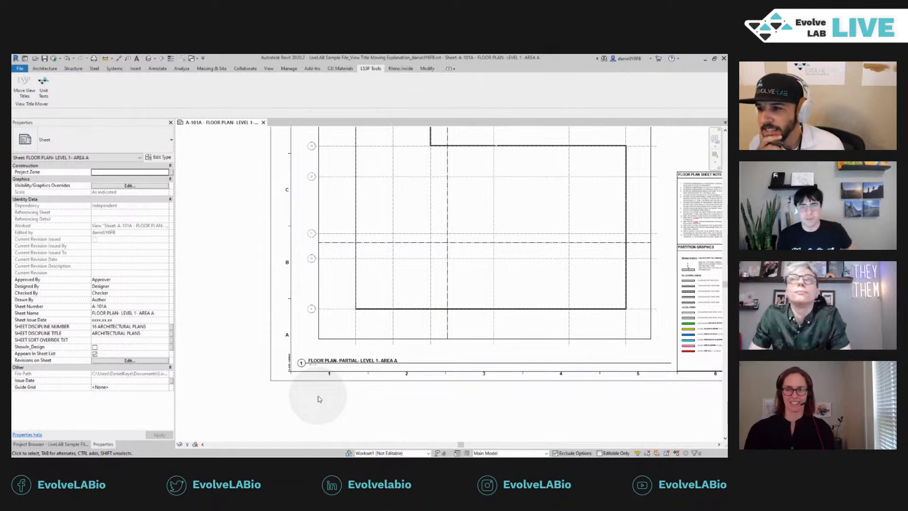
middle_click(255, 365)
middle_click(254, 365)
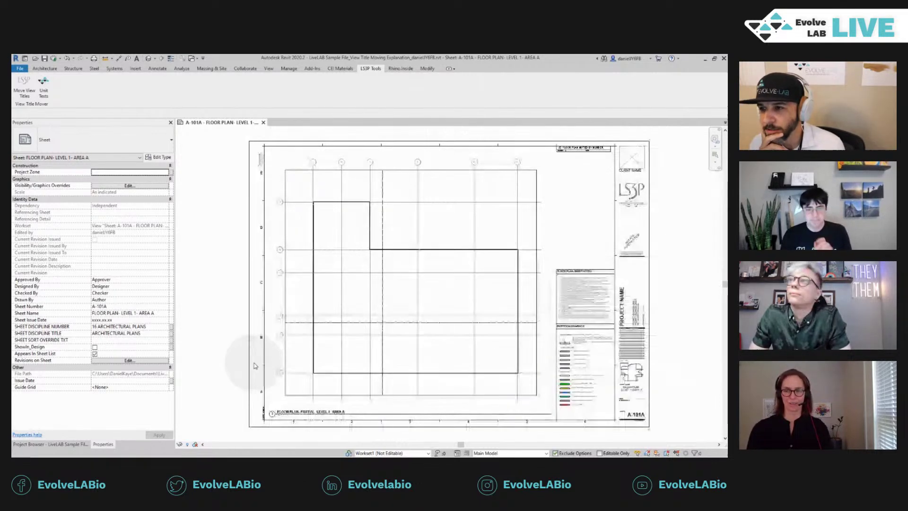